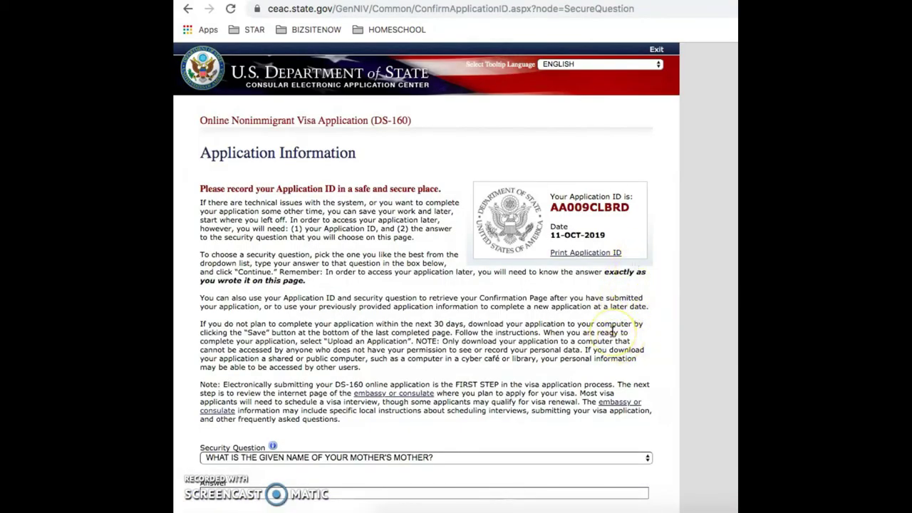
- Highlight the application ID for safekeeping and activate the answer field of the security question
scroll(612, 332, "down", 1)
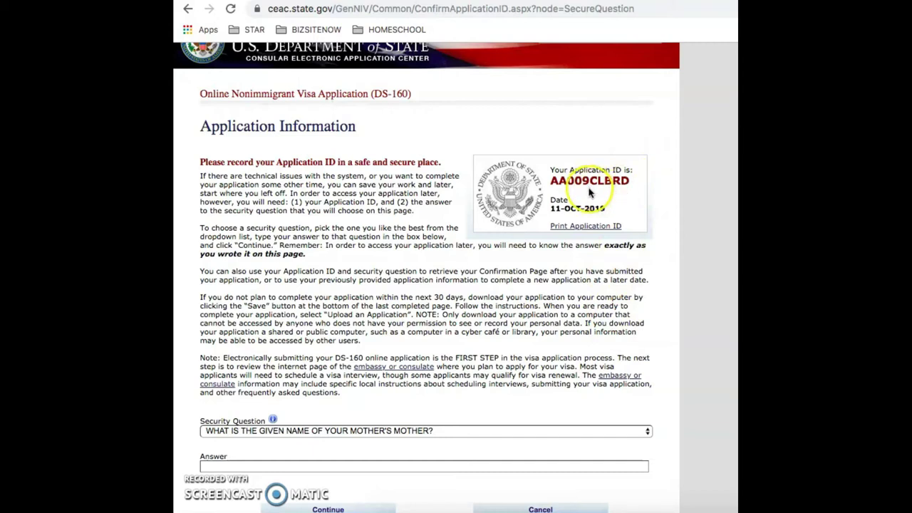
left_click(637, 183)
left_click_drag(637, 184, 546, 182)
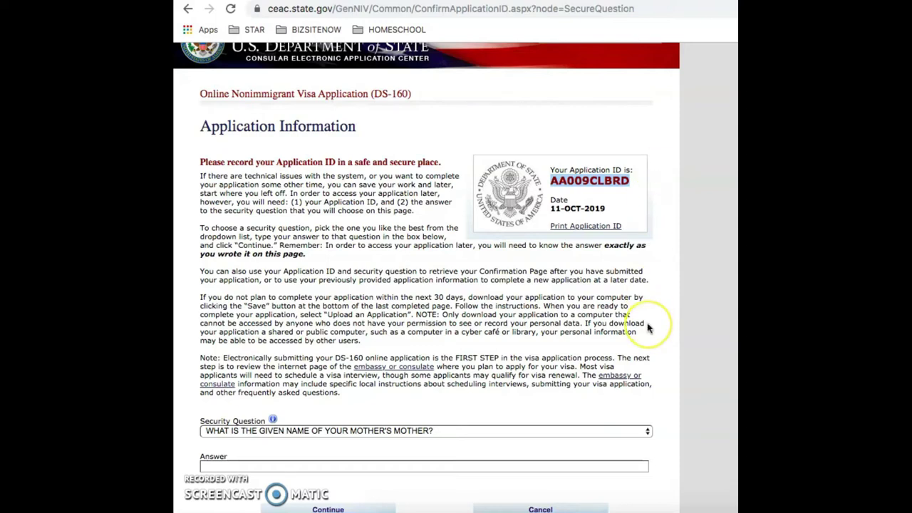
scroll(647, 327, "down", 2)
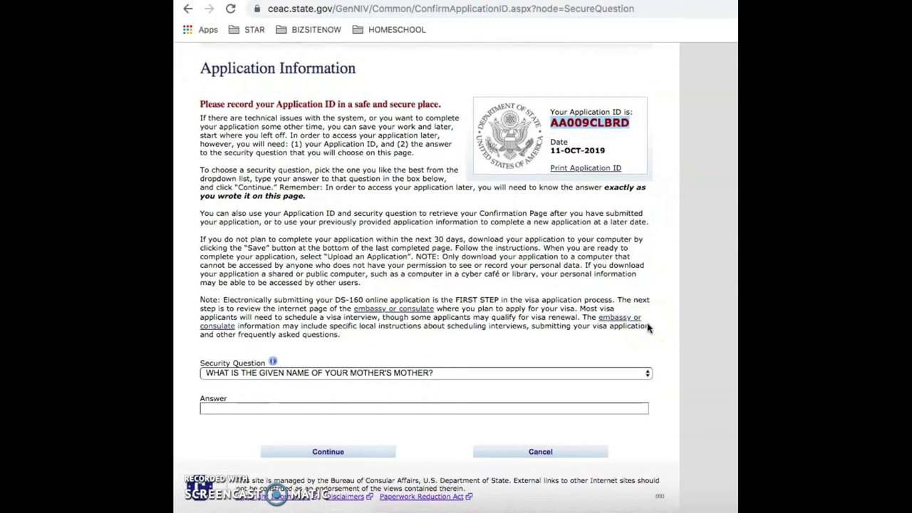
left_click(244, 408)
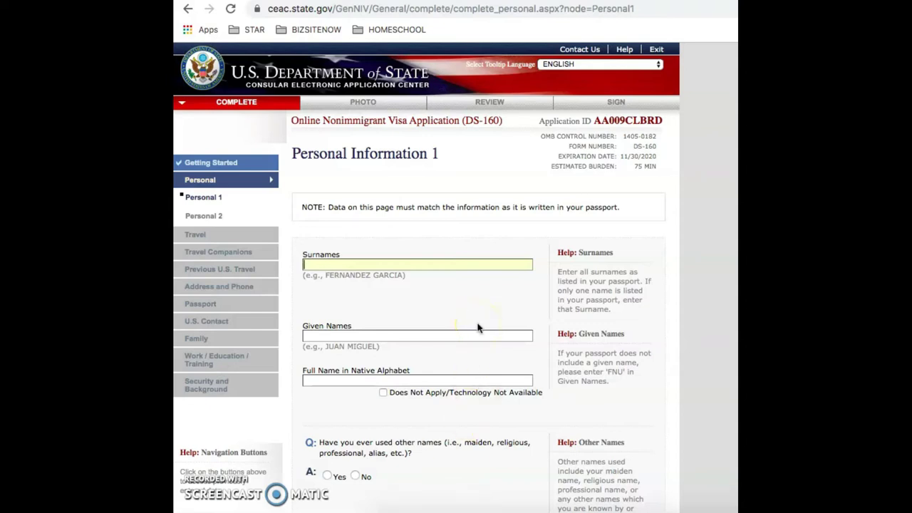
- Enter the applicant's surname and given name in the matching fields of Personal Information 1
scroll(477, 328, "down", 2)
left_click(455, 183)
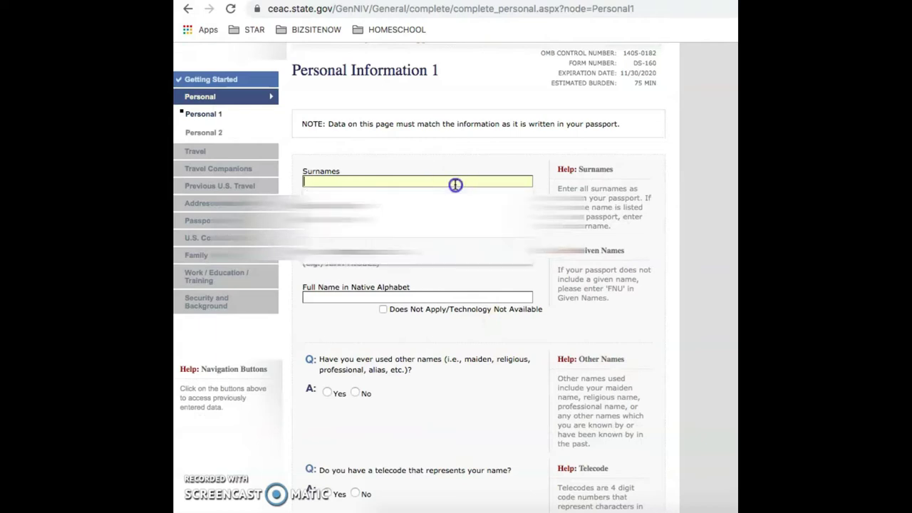
type("D")
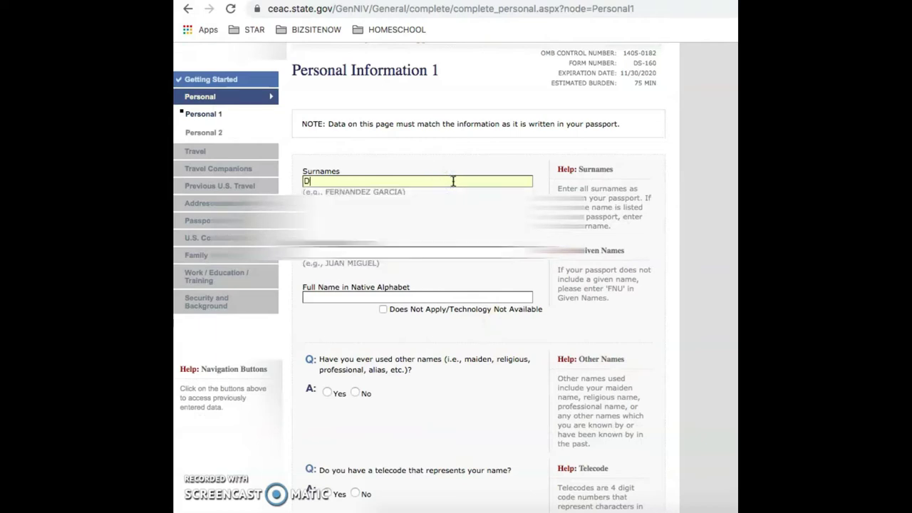
type("ELA CRUZ")
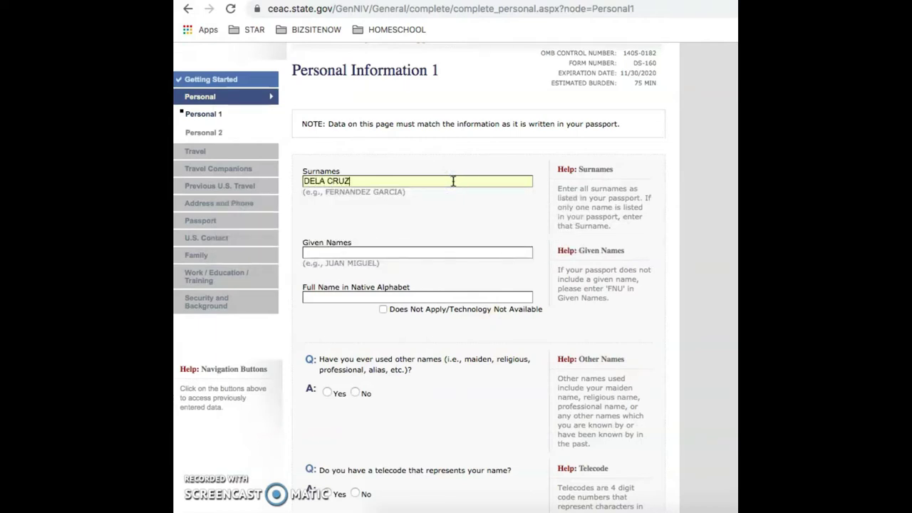
left_click(435, 251)
type("JUAN")
- Enter the applicant's full name in the native alphabet field
left_click(454, 296)
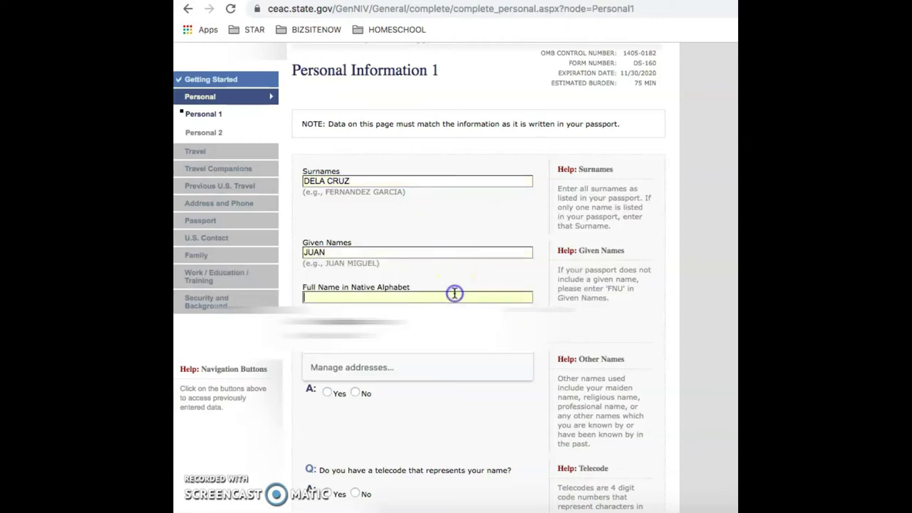
type("JUAN ")
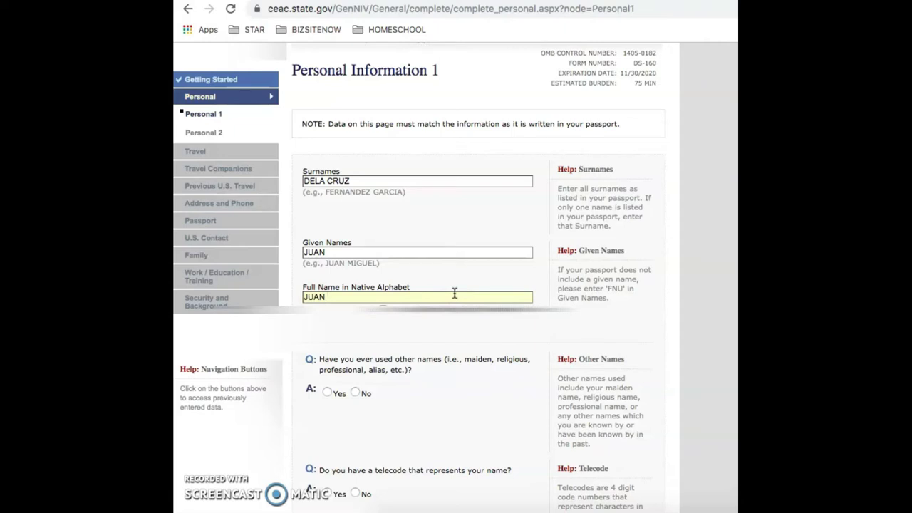
type("DELA CRUZ")
left_click(482, 283)
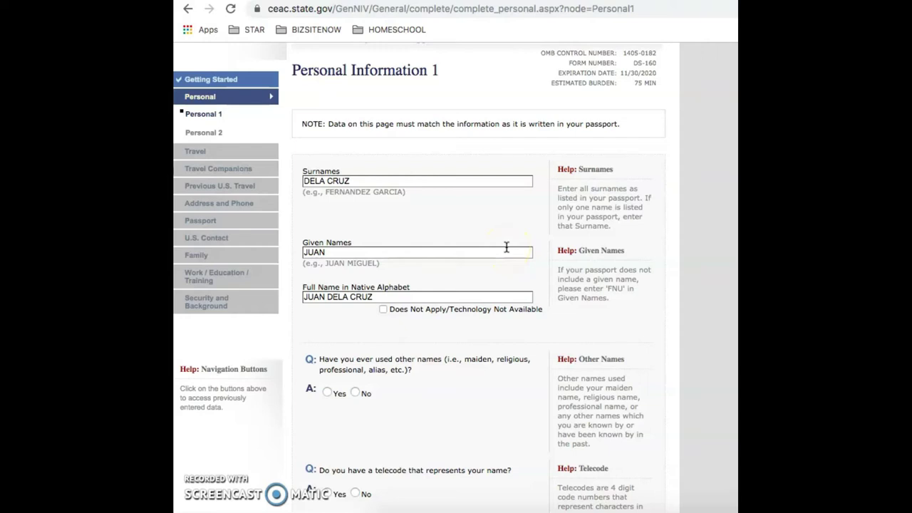
- Examine the questions on other names, telecode and sex, and the available marital status options
scroll(489, 356, "down", 5)
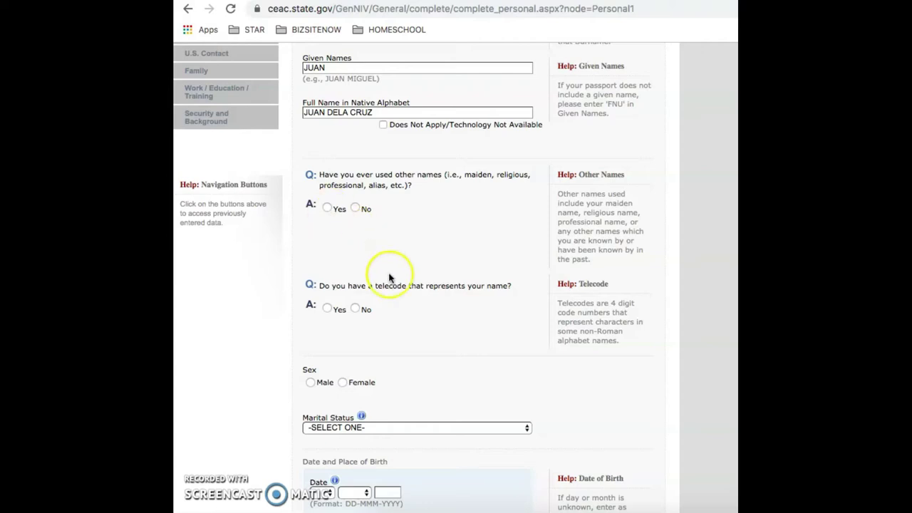
scroll(397, 325, "down", 2)
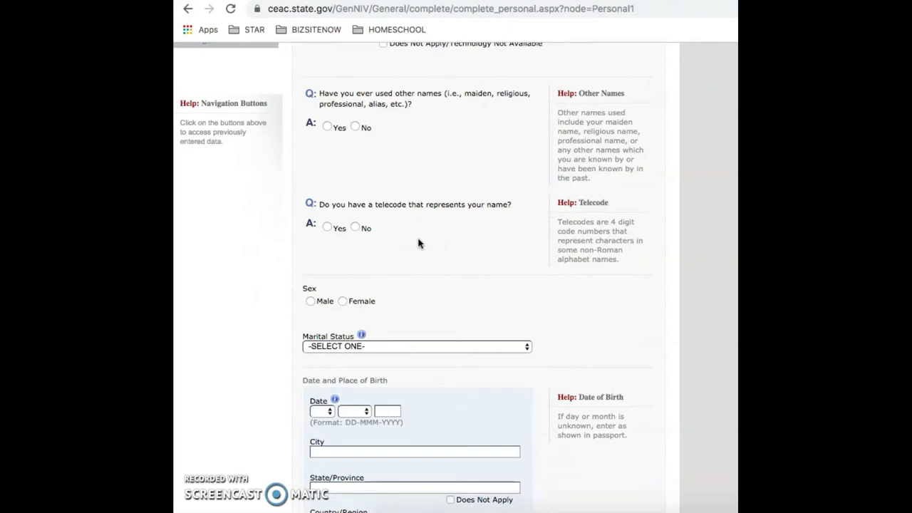
left_click(355, 228)
scroll(452, 264, "down", 3)
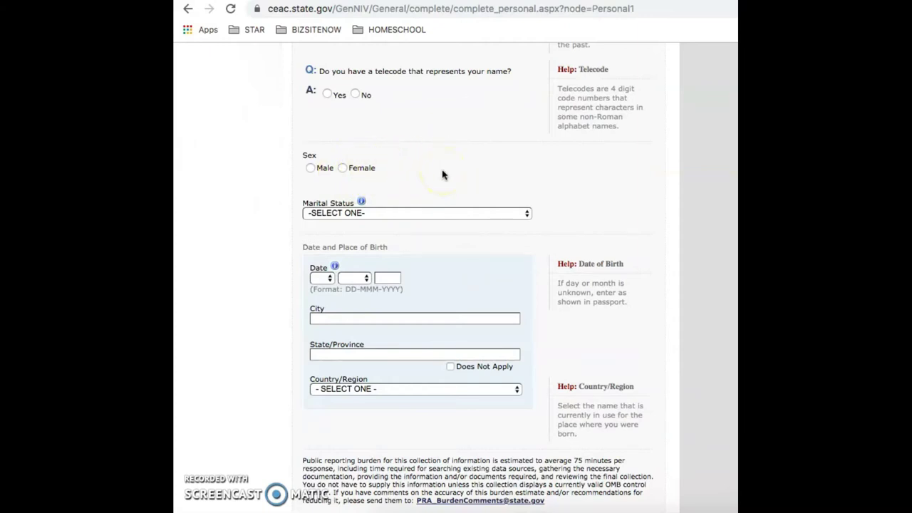
scroll(442, 175, "up", 5)
scroll(442, 174, "down", 2)
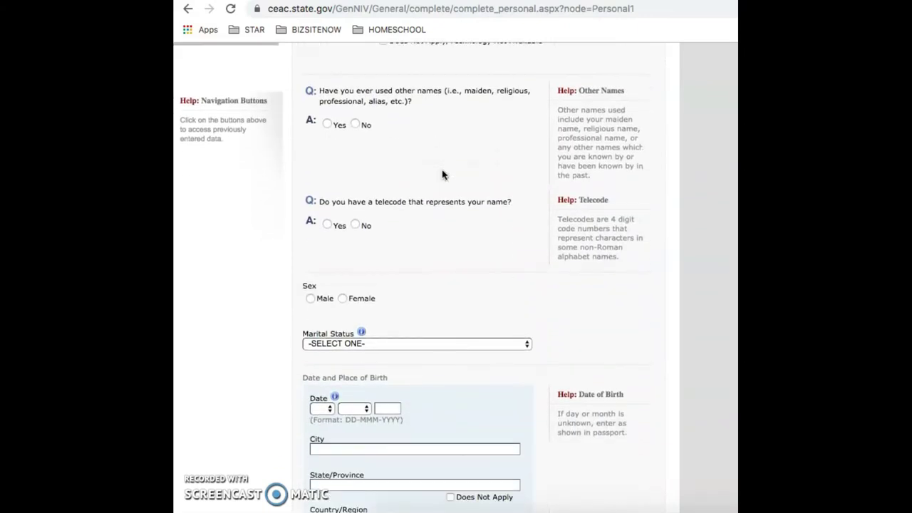
scroll(439, 177, "down", 1)
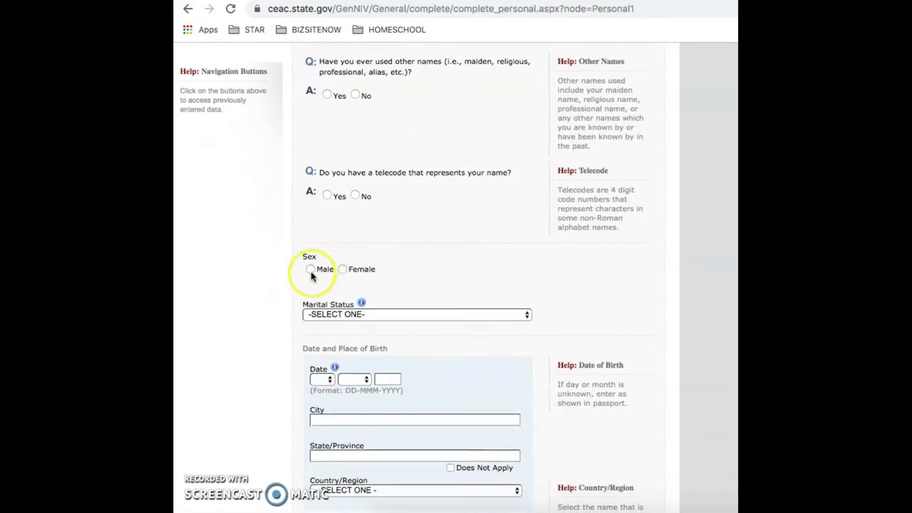
scroll(389, 314, "down", 1)
left_click(390, 292)
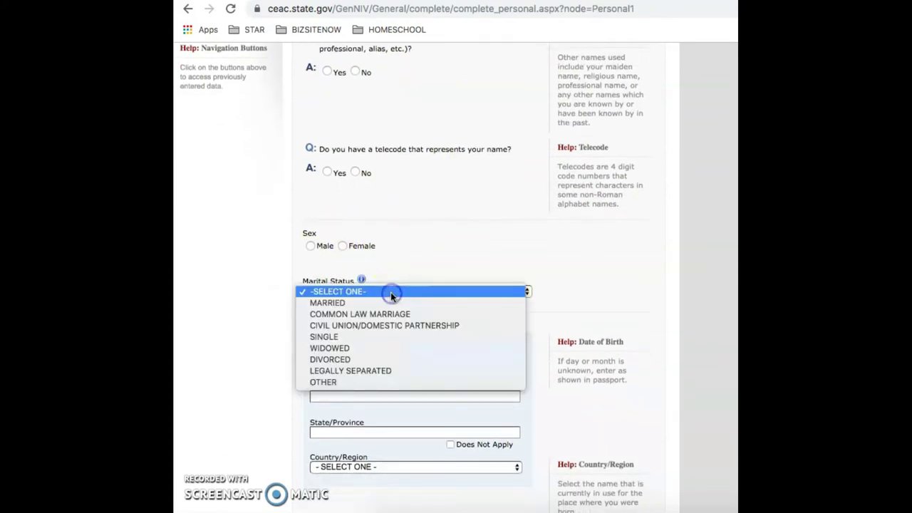
left_click(583, 294)
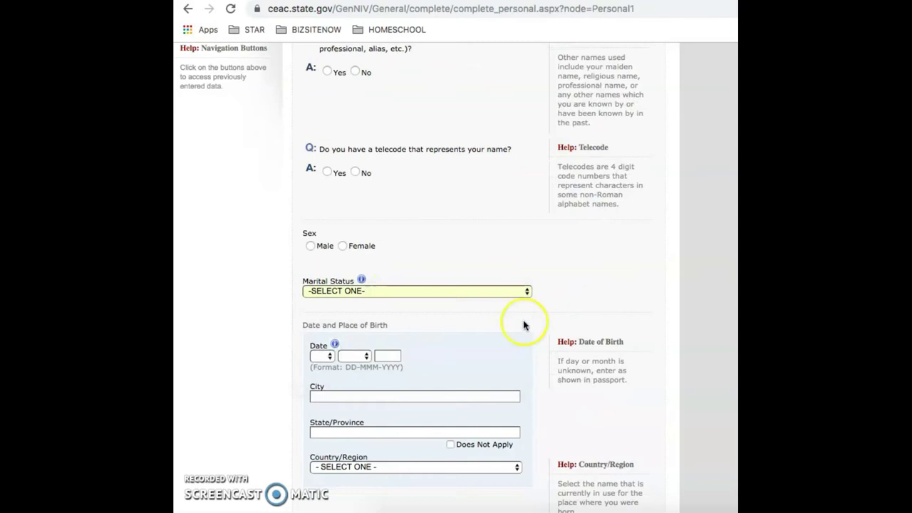
- Look over the date and place of birth fields and continue to the Personal 2 page
scroll(524, 325, "down", 3)
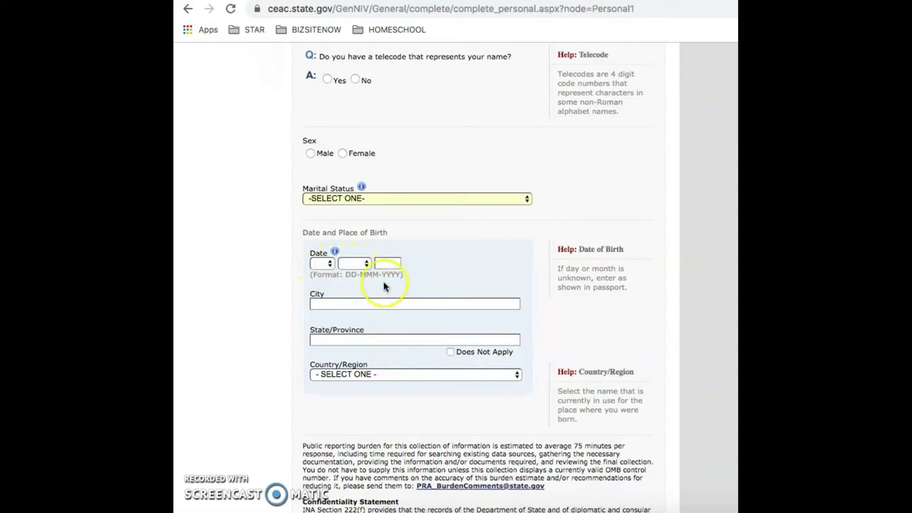
left_click(330, 301)
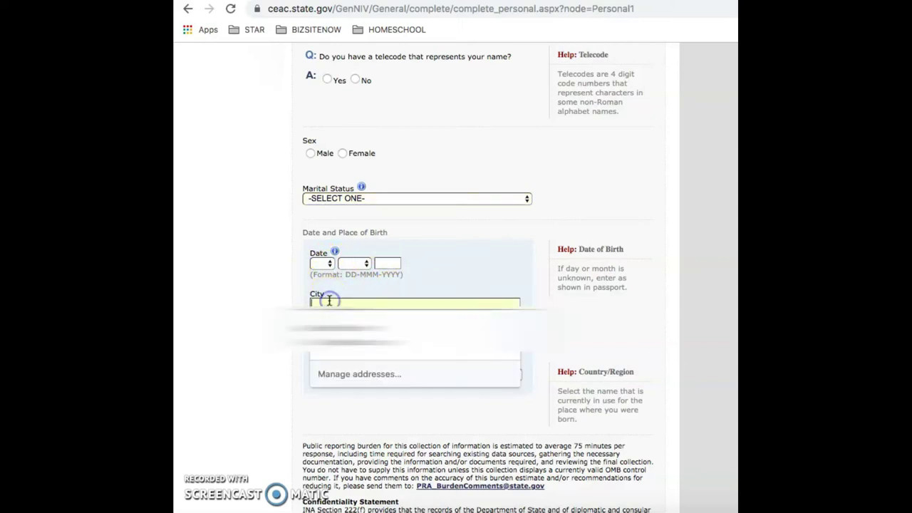
left_click(438, 285)
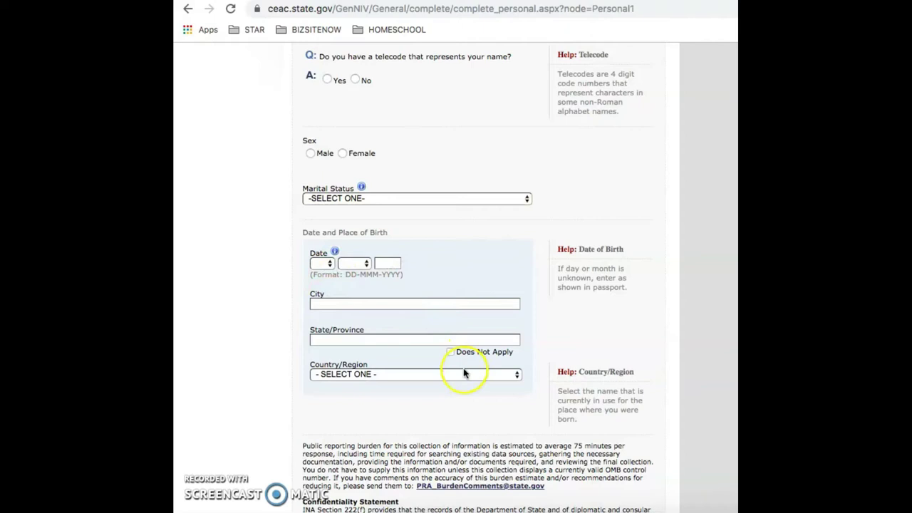
scroll(466, 382, "down", 5)
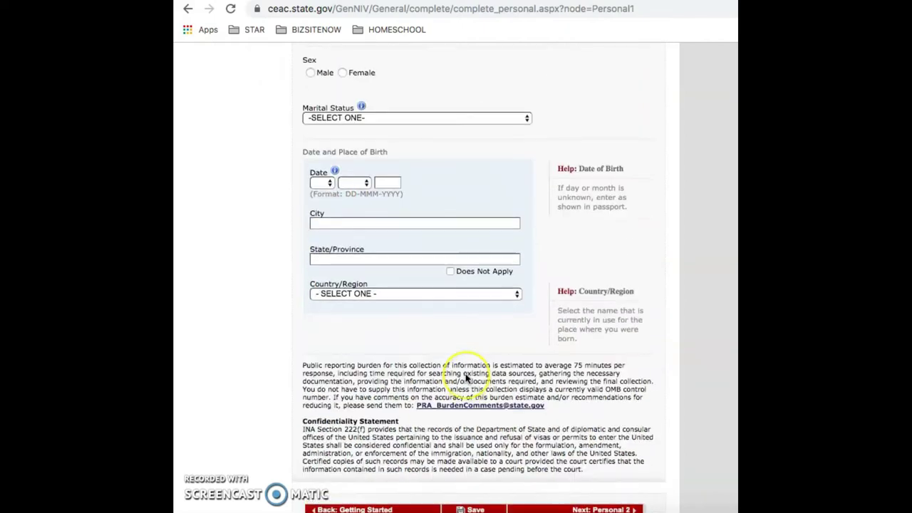
left_click(591, 444)
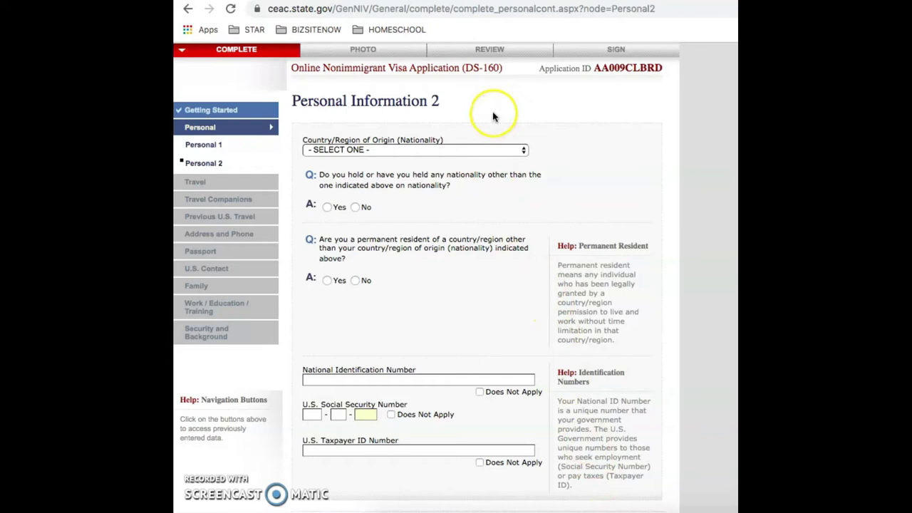
- Set the country/region of origin (nationality) to PHILIPPINES
left_click(455, 155)
type("ph")
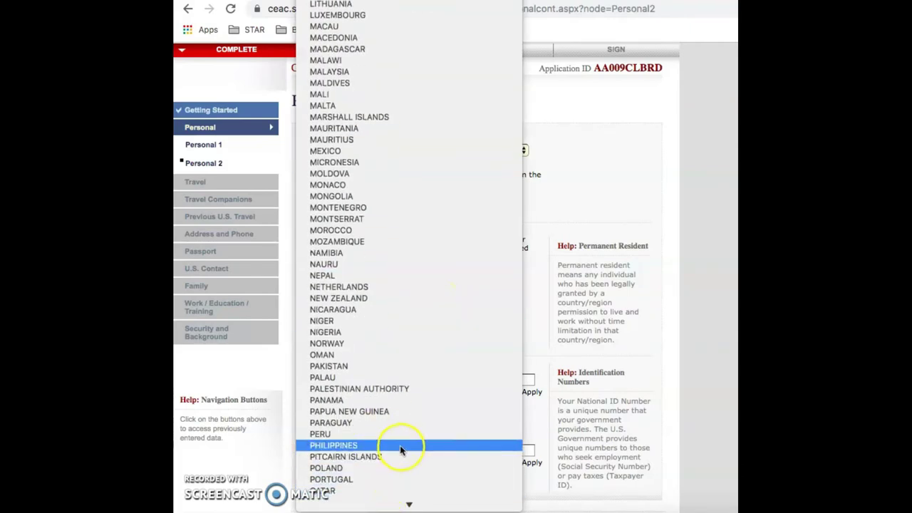
left_click(400, 446)
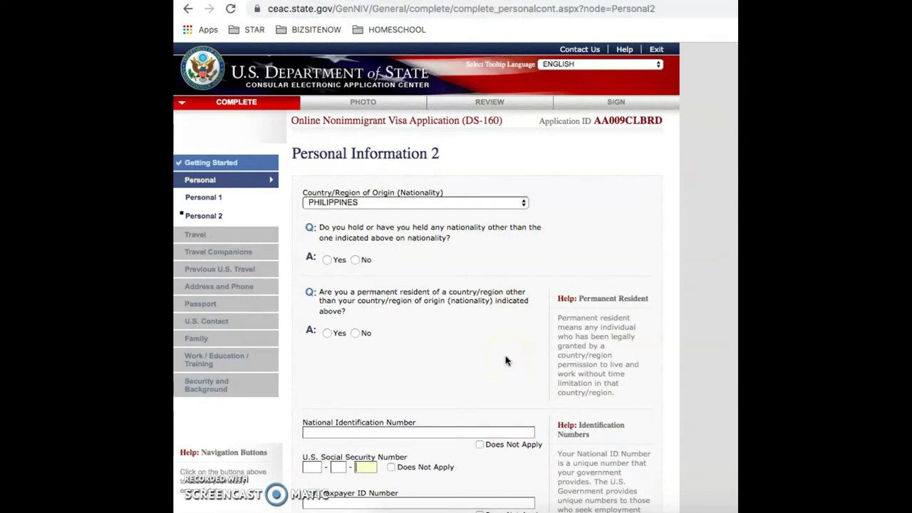
- Answer No to holding any other nationality and No to being a permanent resident of another country/region
scroll(506, 360, "down", 1)
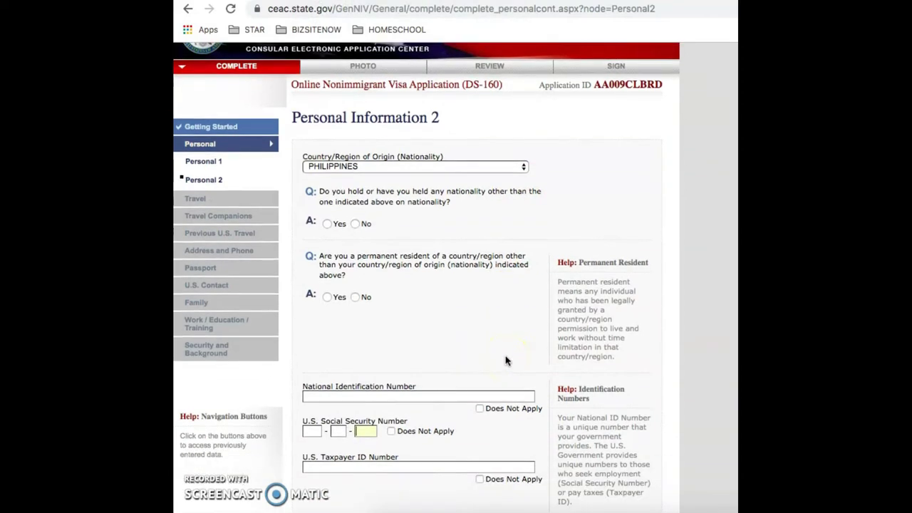
left_click(518, 292)
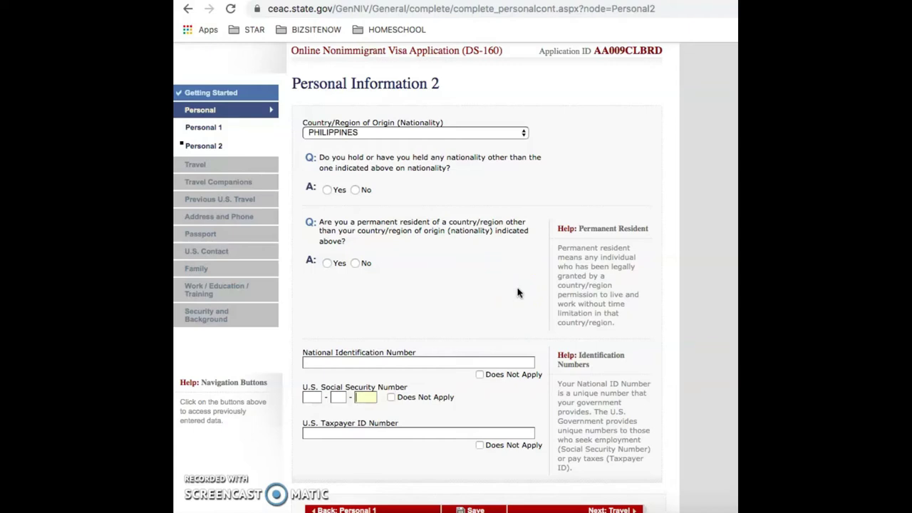
left_click(355, 190)
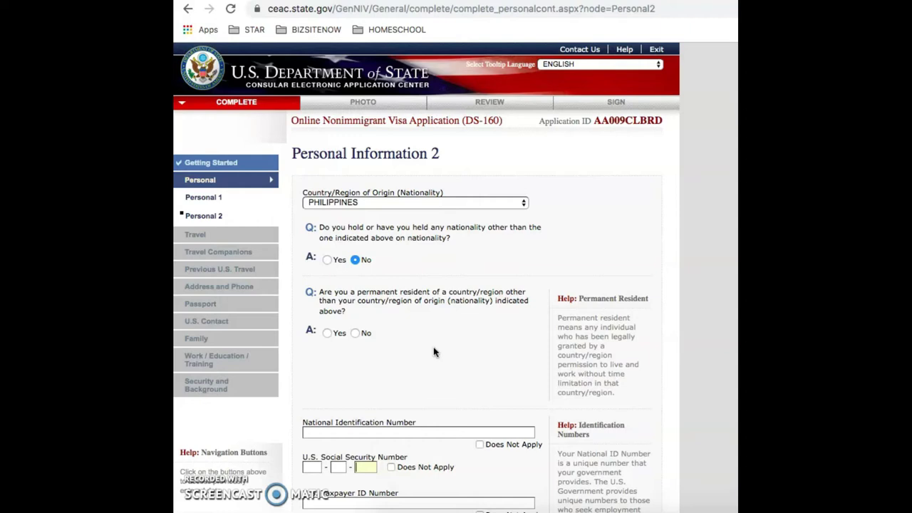
scroll(434, 352, "down", 2)
left_click(424, 271)
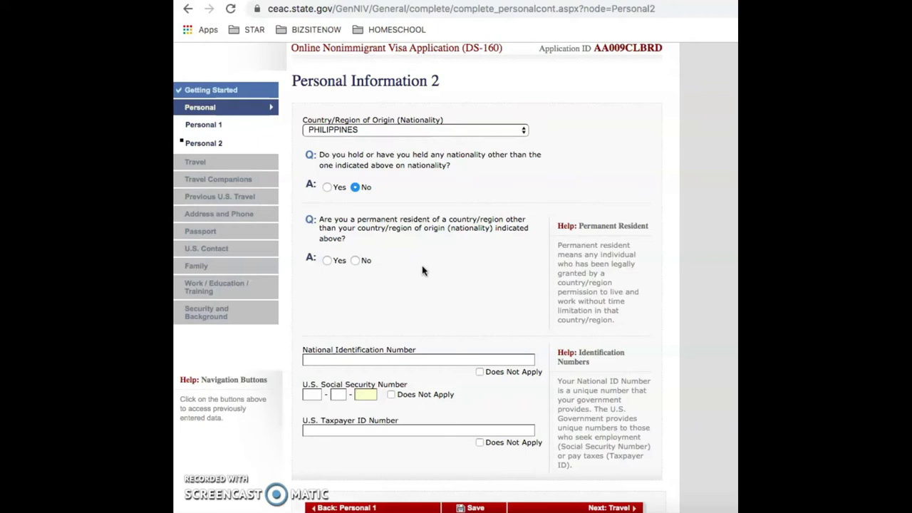
left_click(355, 260)
- Mark the National Identification Number and the U.S. Social Security Number as Does Not Apply
scroll(456, 318, "down", 2)
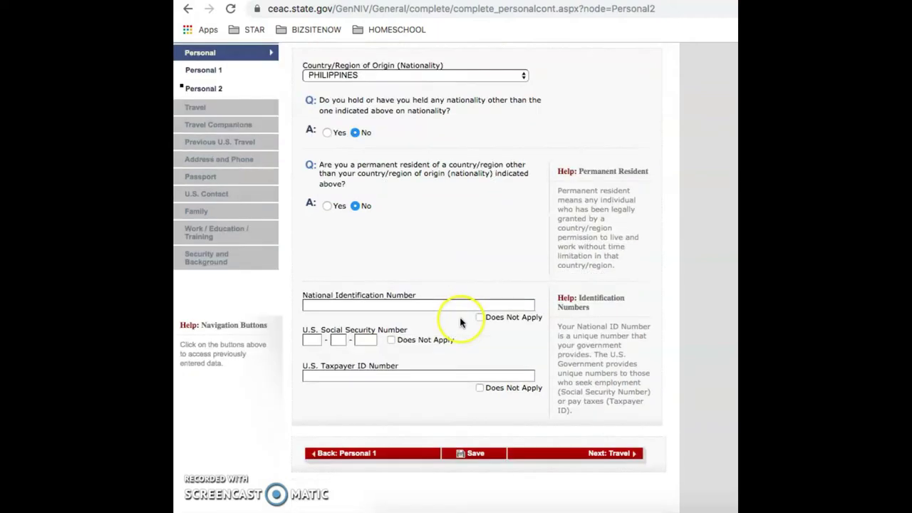
scroll(460, 323, "down", 1)
left_click(448, 293)
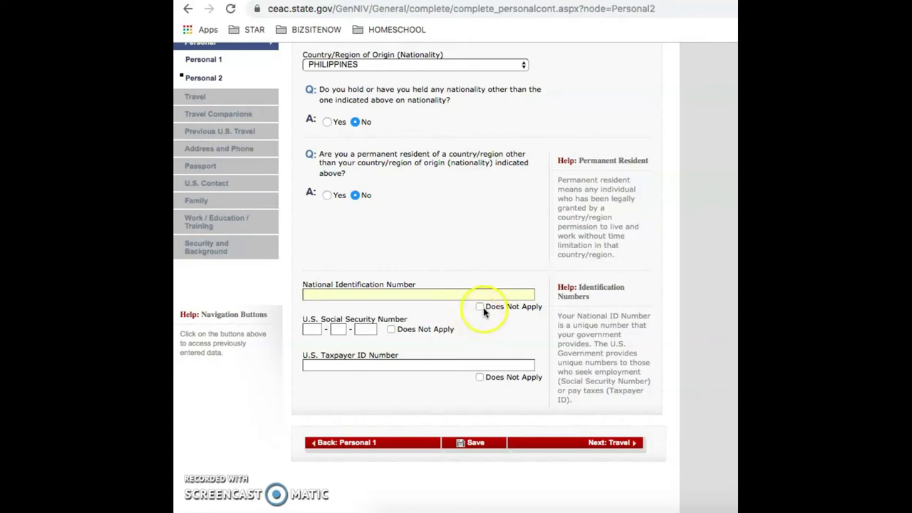
left_click(479, 307)
left_click(425, 320)
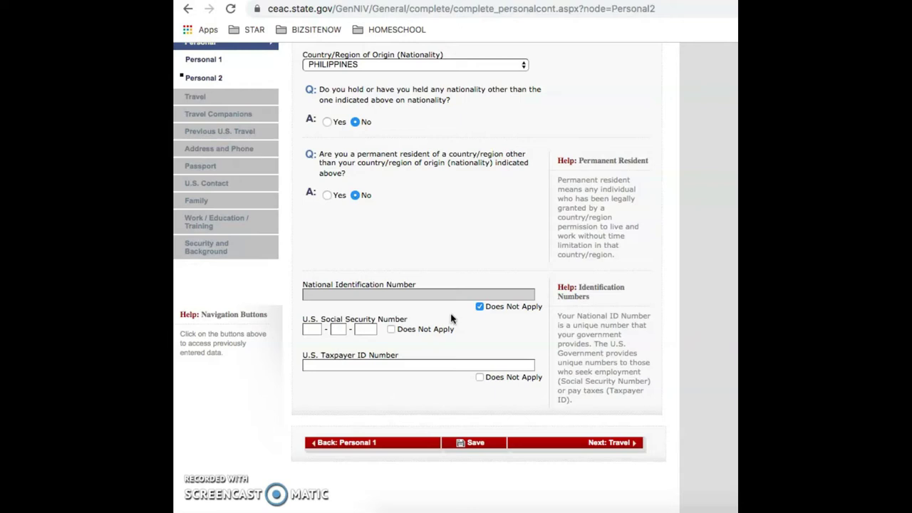
left_click(391, 330)
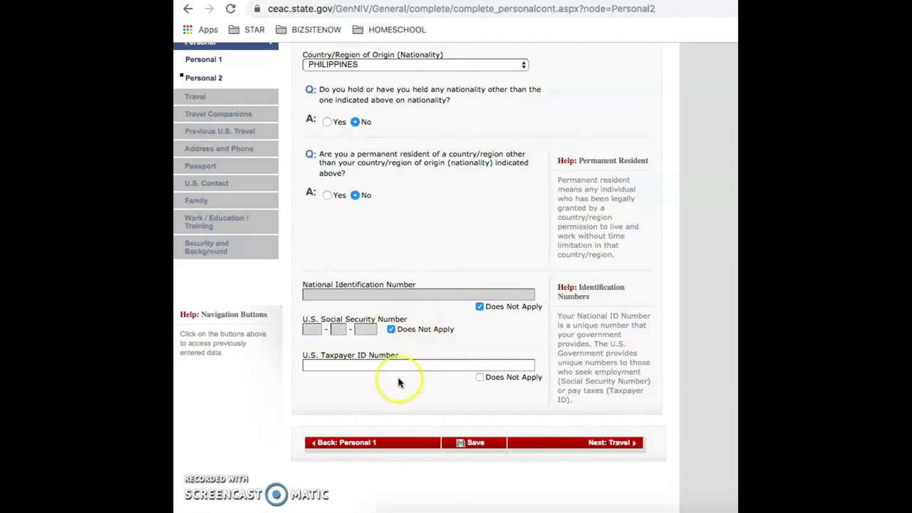
- Mark the U.S. Taxpayer ID Number as Does Not Apply and continue to the Travel page
left_click(325, 362)
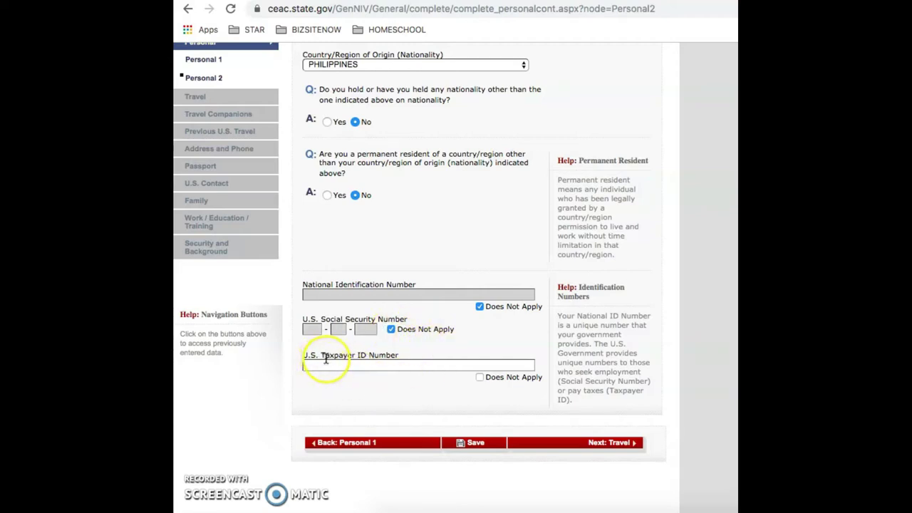
left_click(480, 378)
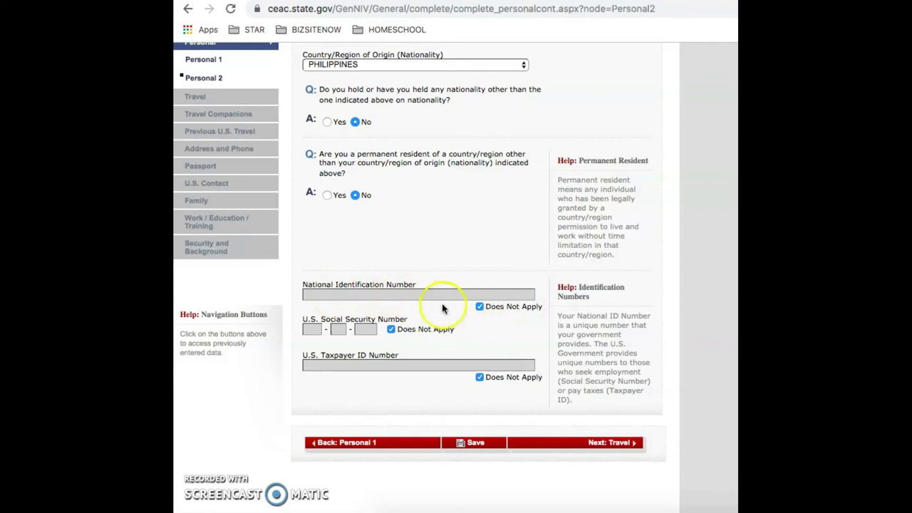
left_click(607, 443)
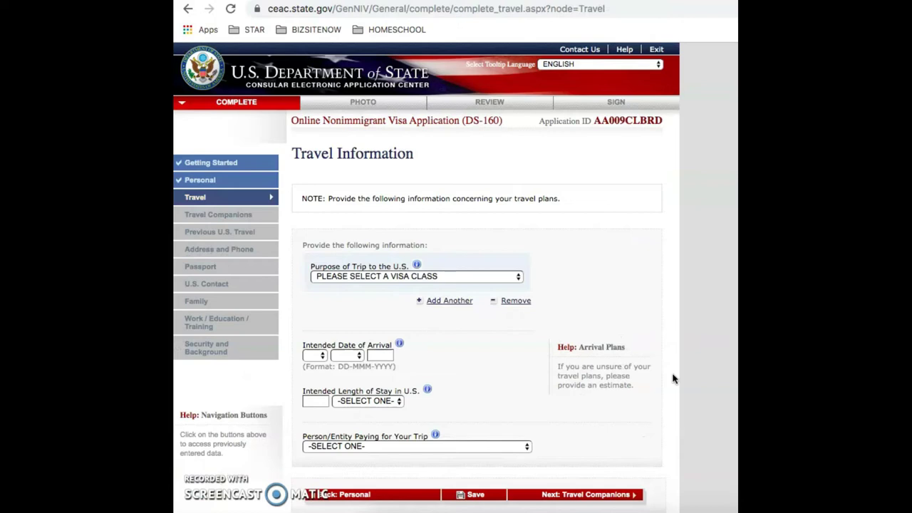
- Set the purpose of trip to TEMP. BUSINESS PLEASURE VISITOR (B) and specify TOURISM/MEDICAL TREATMENT (B2)
scroll(673, 379, "down", 1)
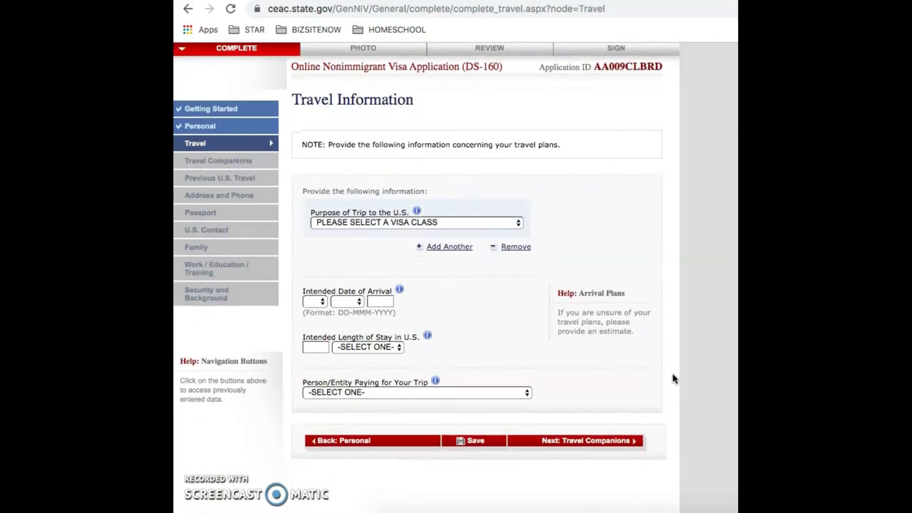
scroll(673, 378, "down", 1)
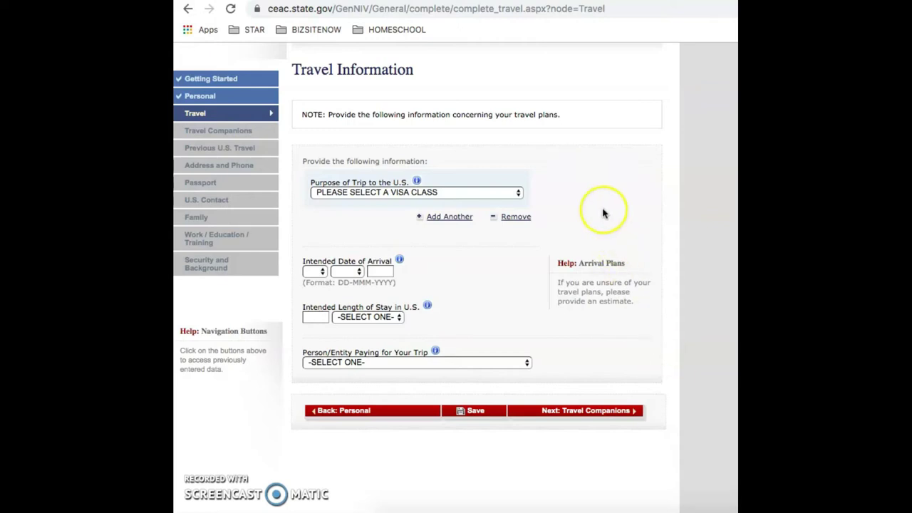
left_click(518, 194)
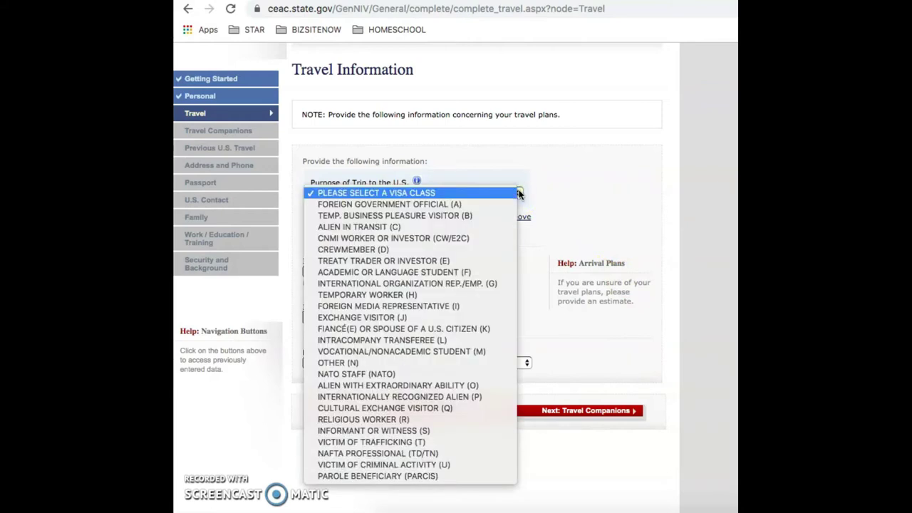
left_click(484, 216)
left_click(470, 216)
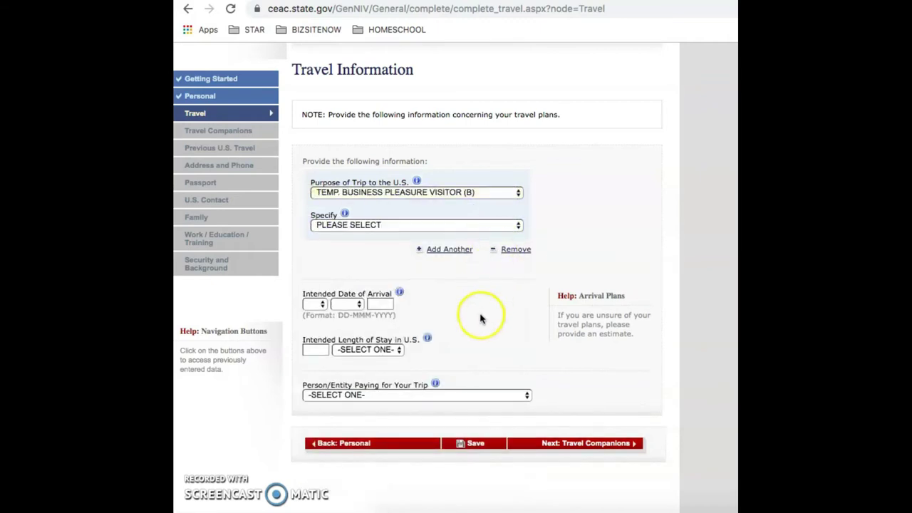
left_click(468, 226)
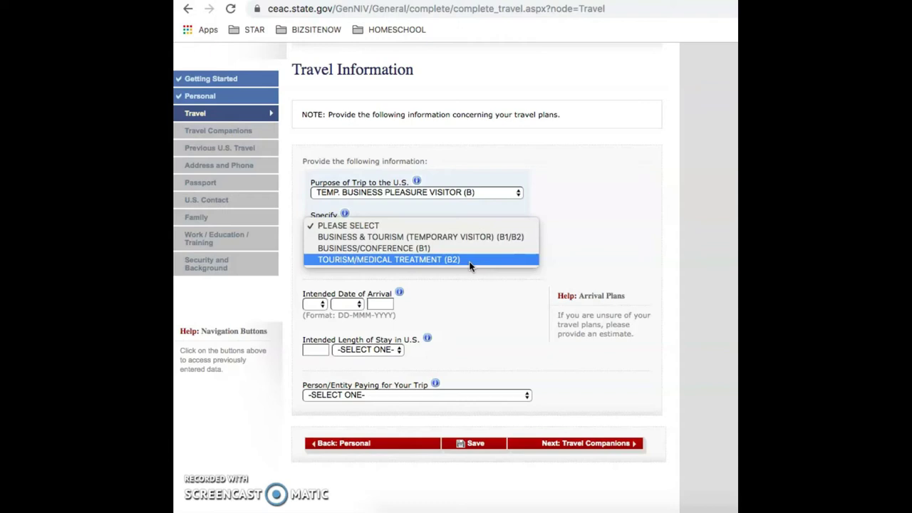
left_click(469, 261)
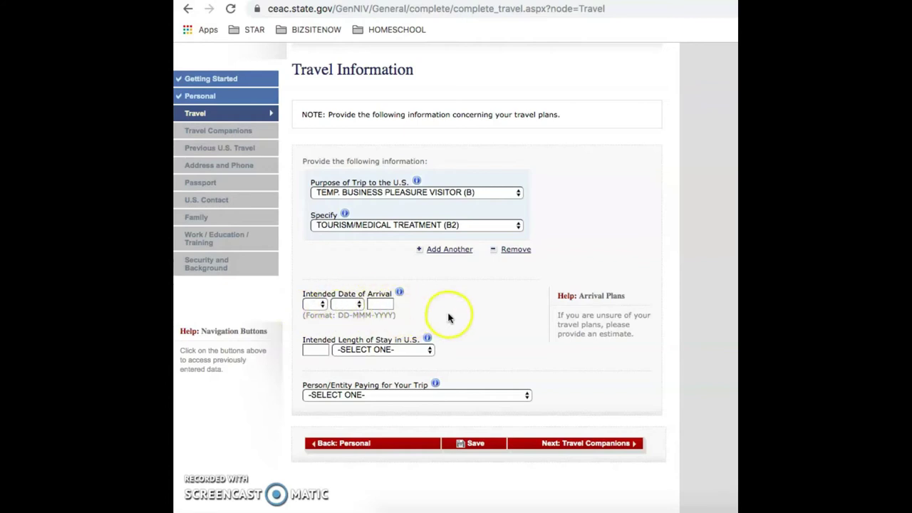
- Review the unit options for the intended length of stay and the options for the person/entity paying for the trip
scroll(479, 368, "down", 1)
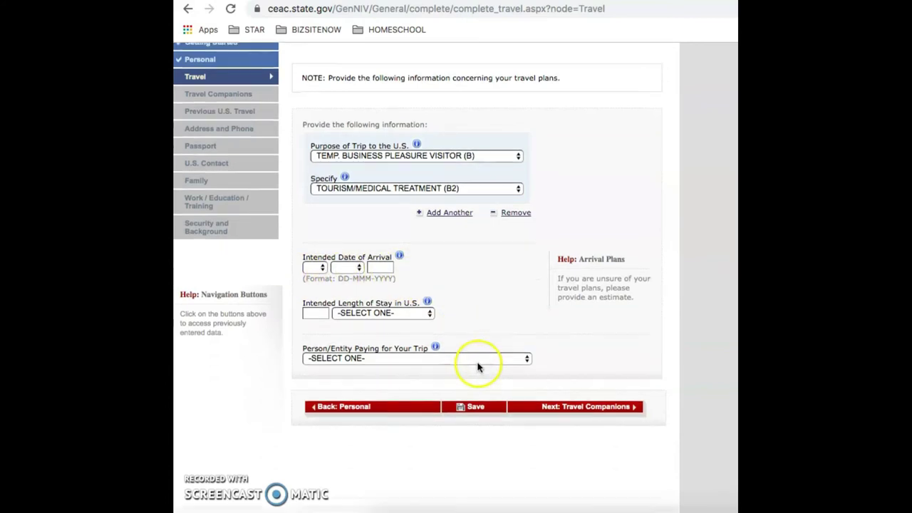
left_click(370, 314)
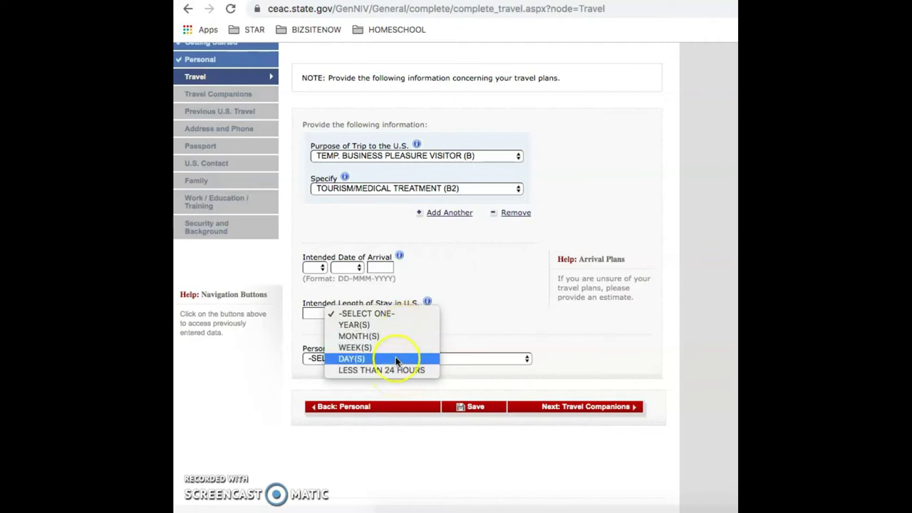
left_click(503, 318)
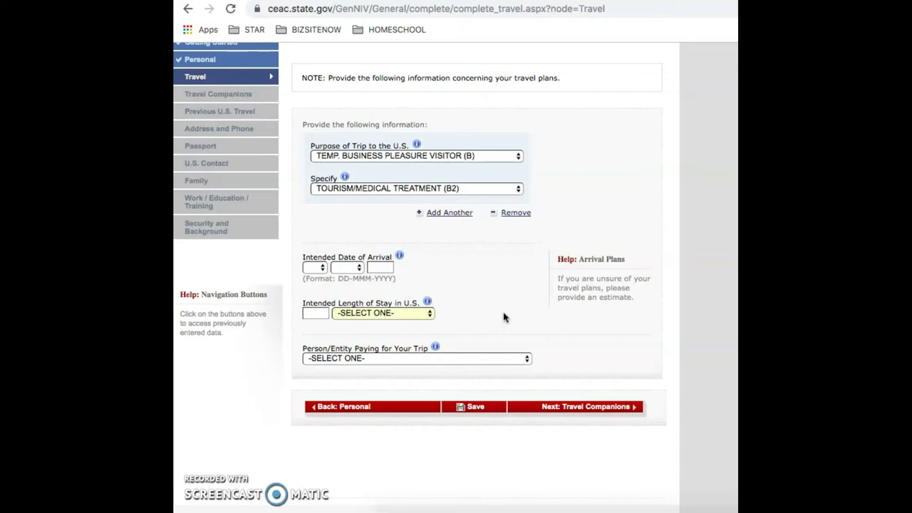
left_click(448, 360)
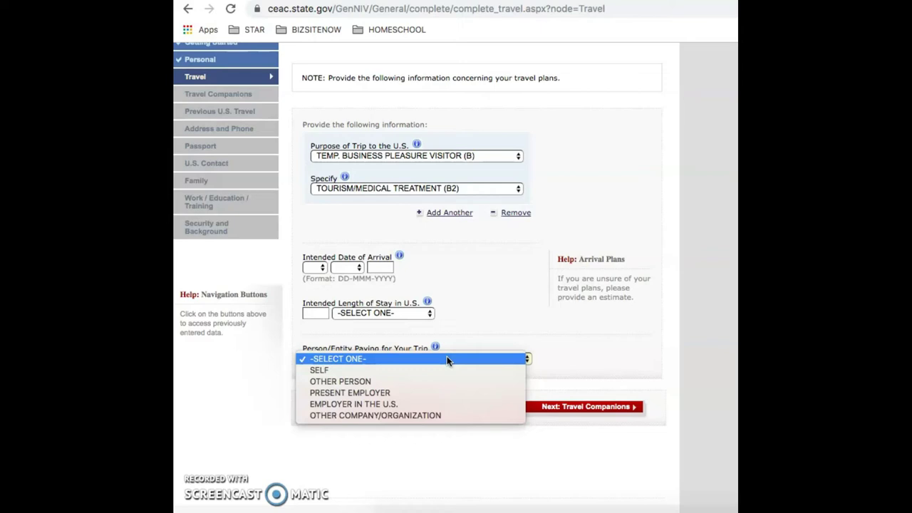
left_click(457, 405)
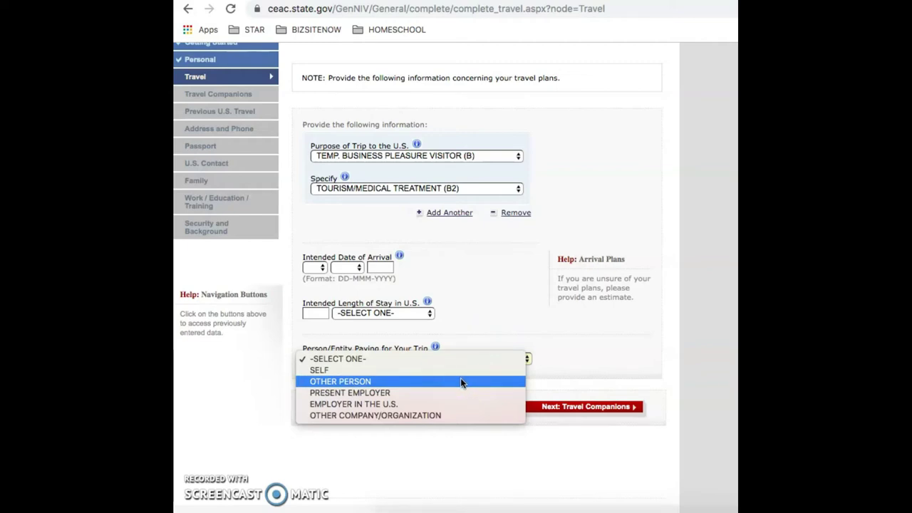
left_click(484, 332)
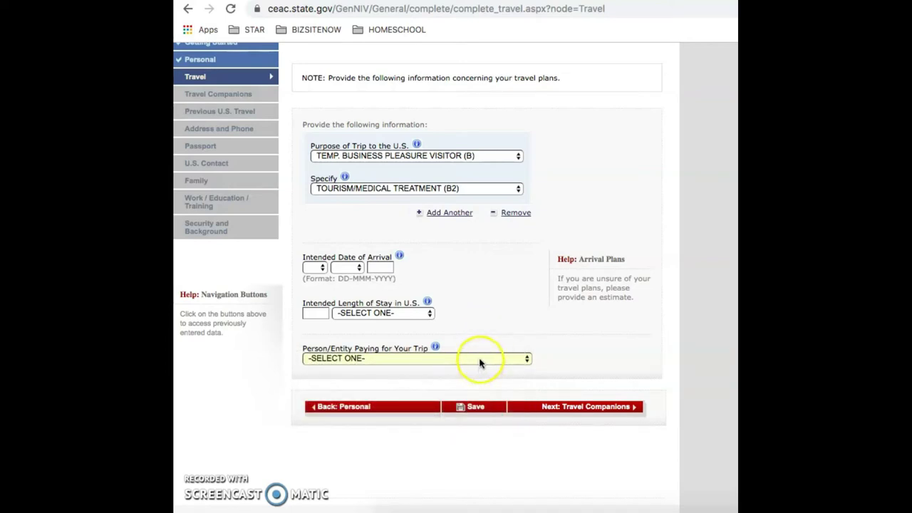
left_click(479, 363)
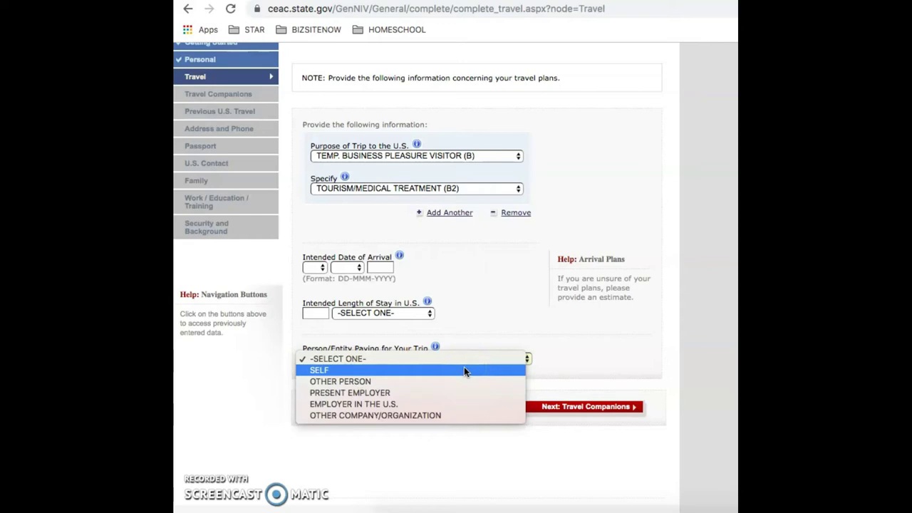
left_click(484, 328)
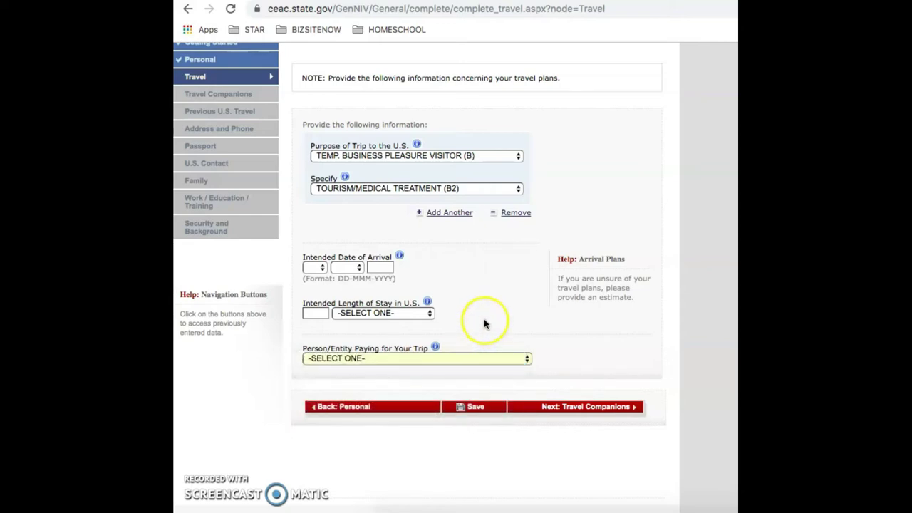
- Try PRESENT EMPLOYER as an alternative trip payer and set the person/entity paying for the trip to OTHER PERSON
left_click(377, 361)
left_click(374, 381)
scroll(546, 407, "down", 5)
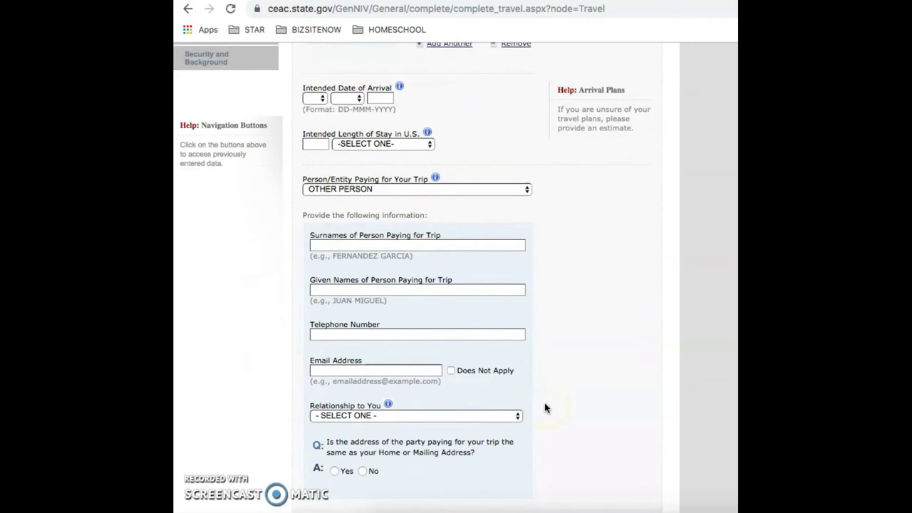
left_click(523, 190)
left_click(504, 203)
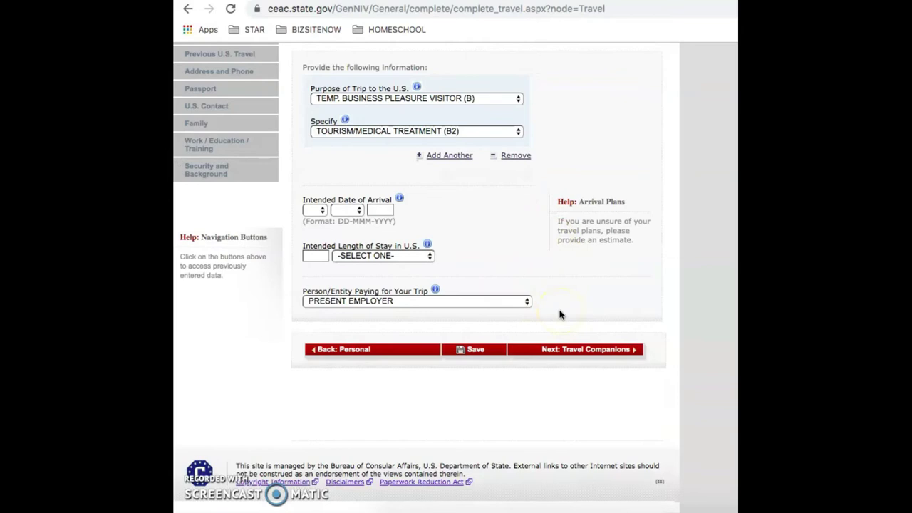
left_click(512, 304)
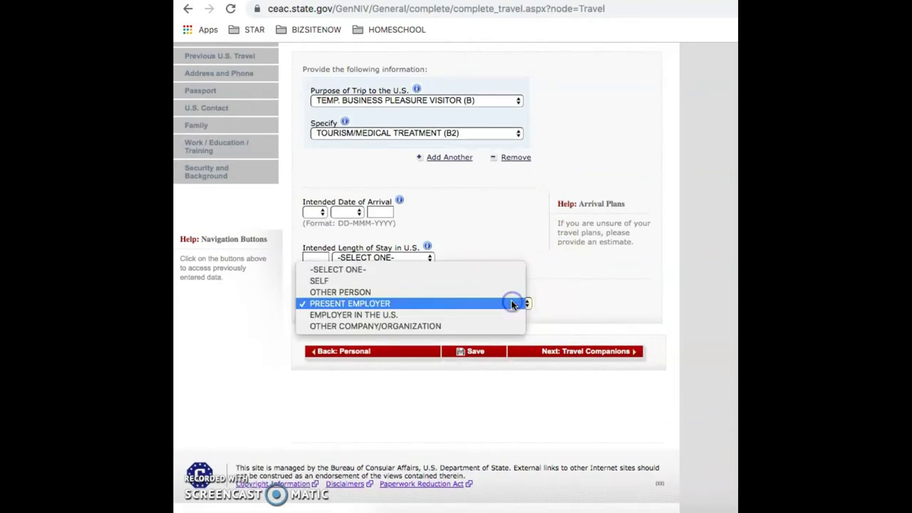
left_click(511, 294)
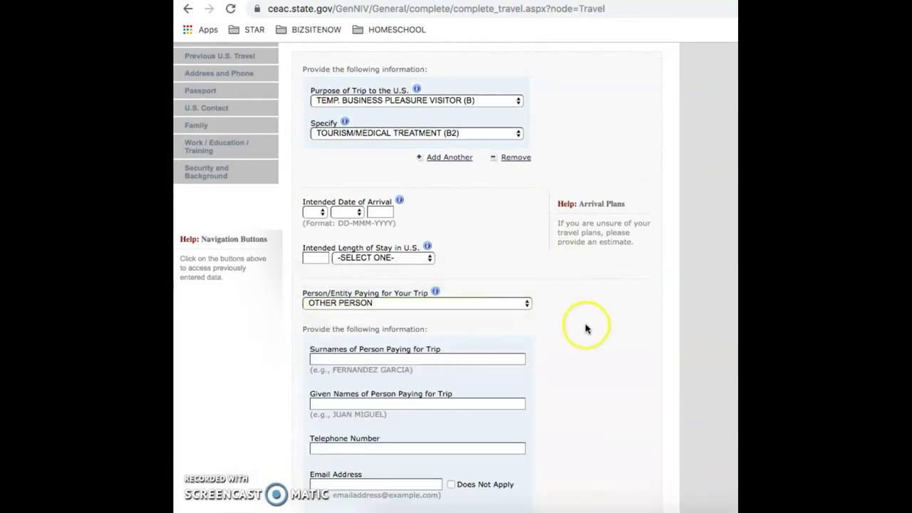
- Review the payer's contact fields and relationship options, and continue to the Travel Companions page
scroll(599, 371, "down", 3)
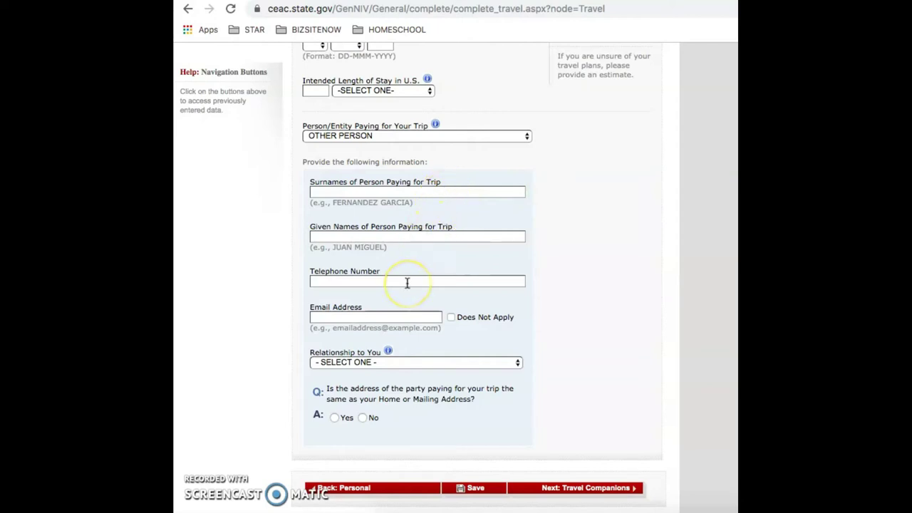
left_click(403, 316)
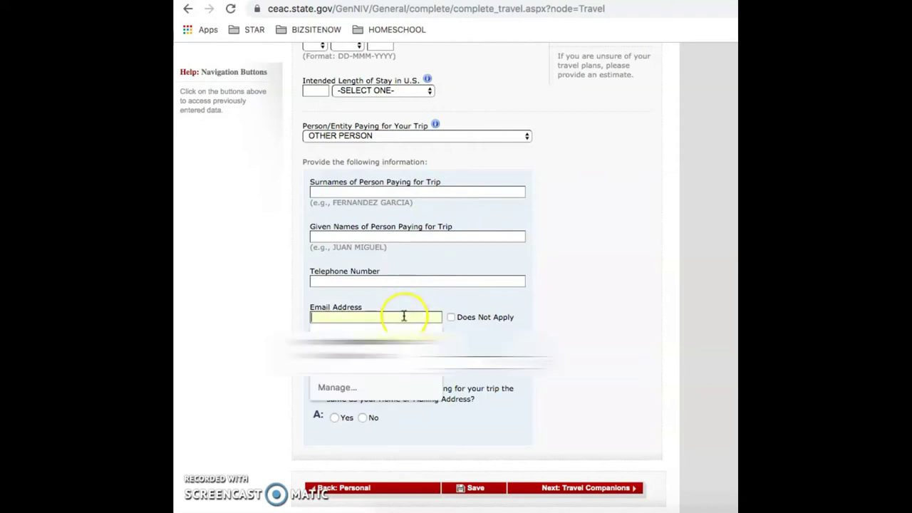
left_click(560, 306)
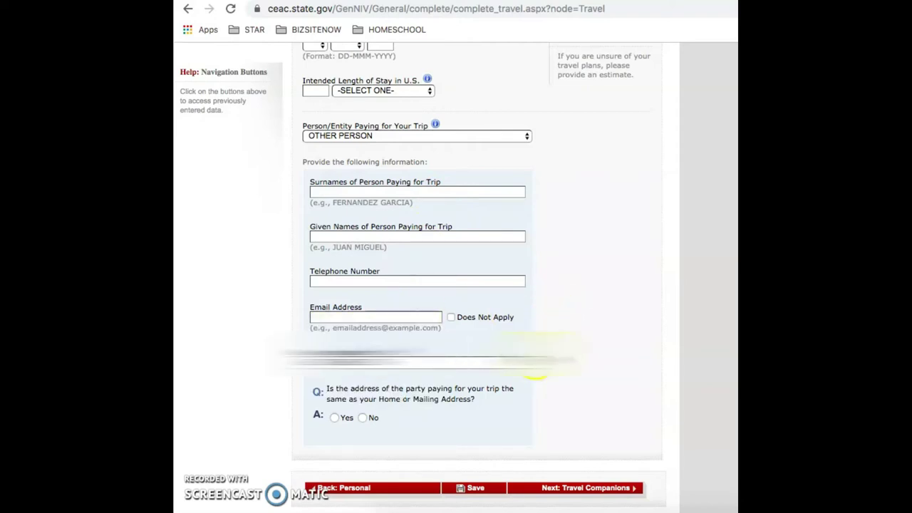
left_click(517, 363)
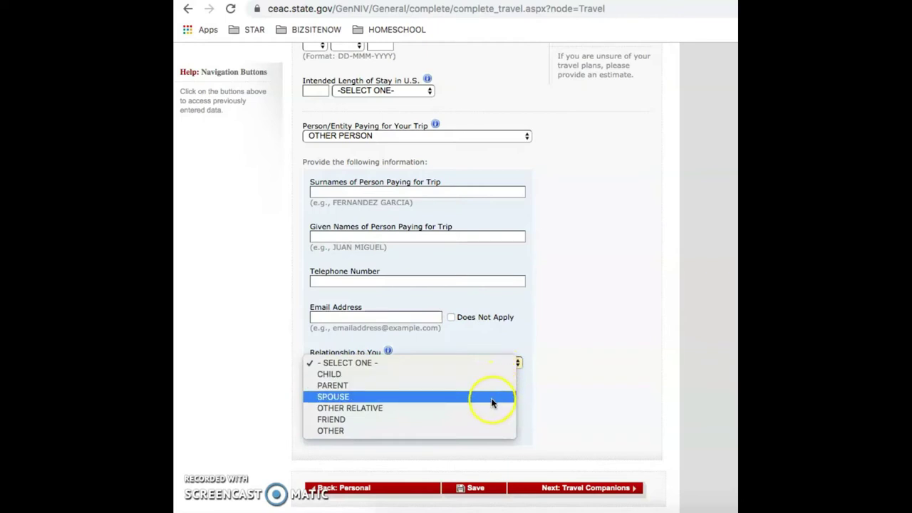
left_click(578, 402)
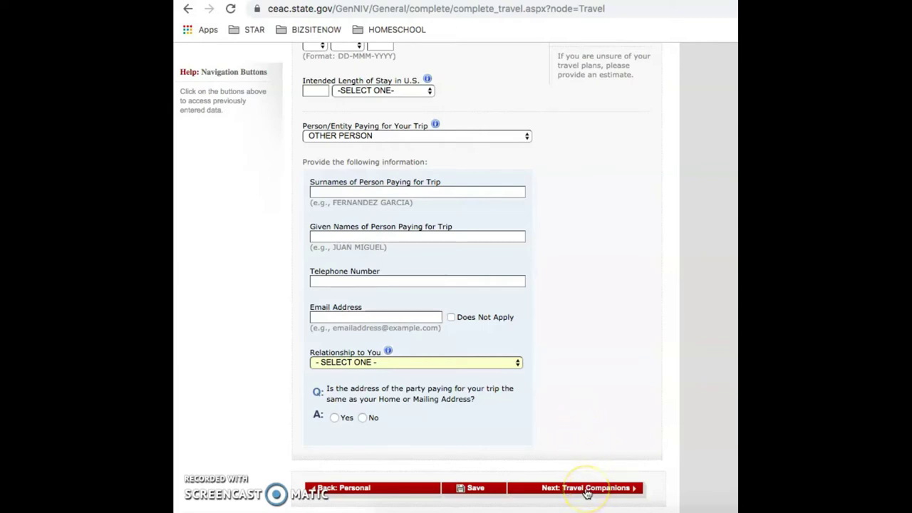
left_click(563, 489)
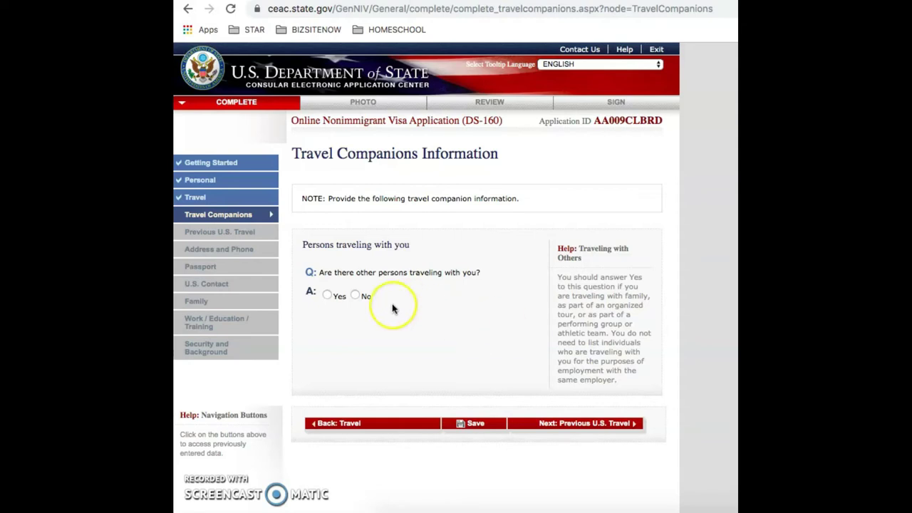
- Answer Yes to other persons traveling with you and No to traveling as part of a group or organization
left_click(357, 295)
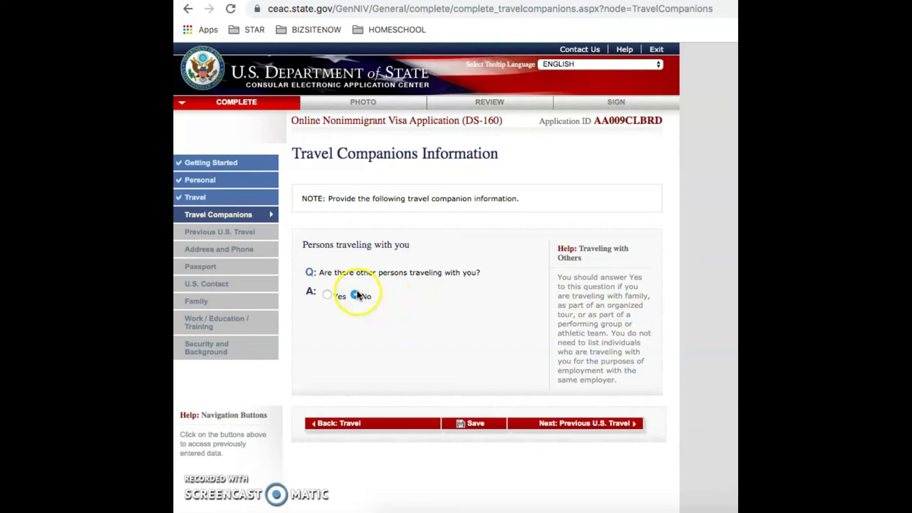
left_click(327, 294)
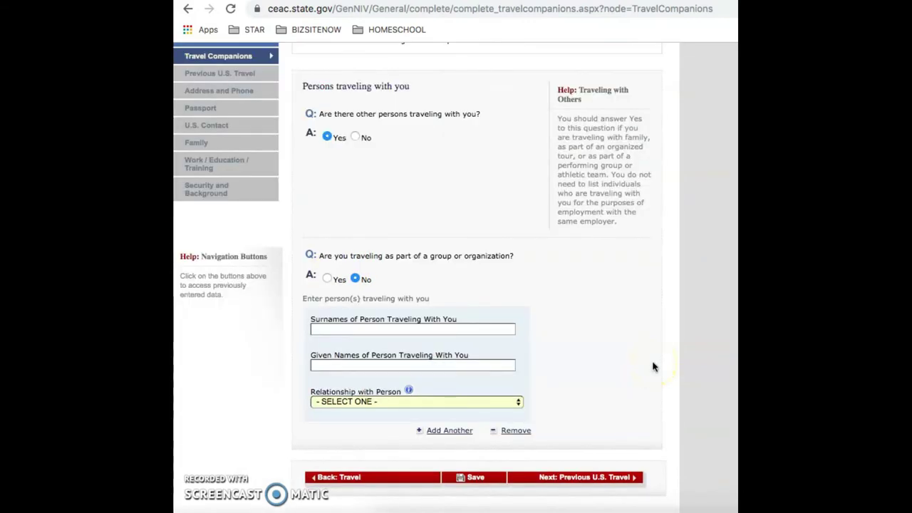
left_click(508, 302)
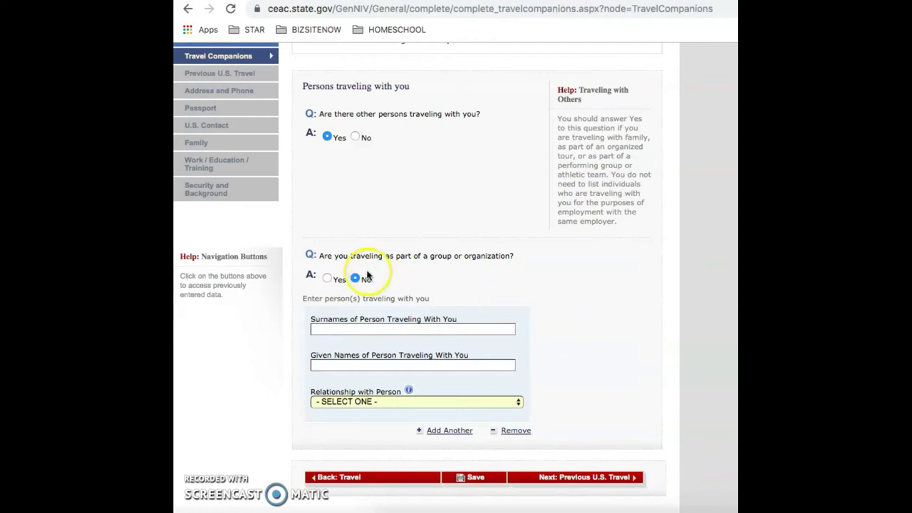
left_click(327, 280)
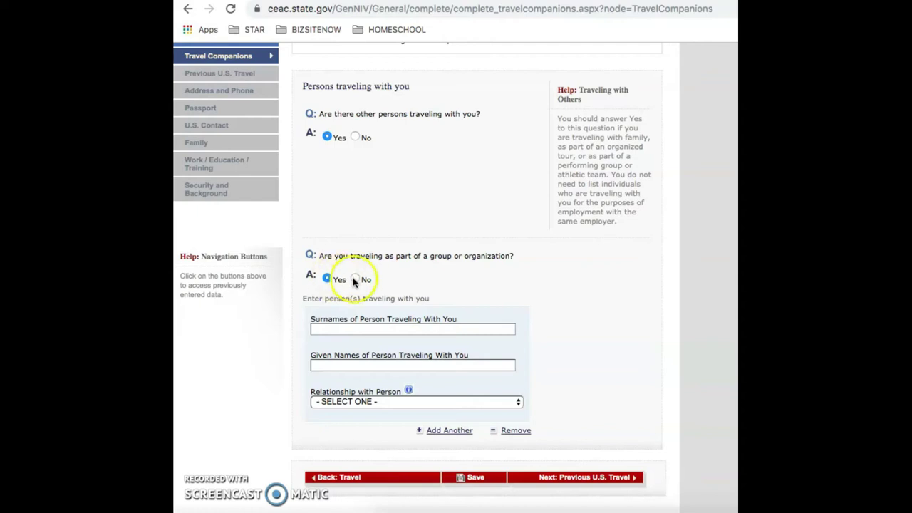
left_click(356, 279)
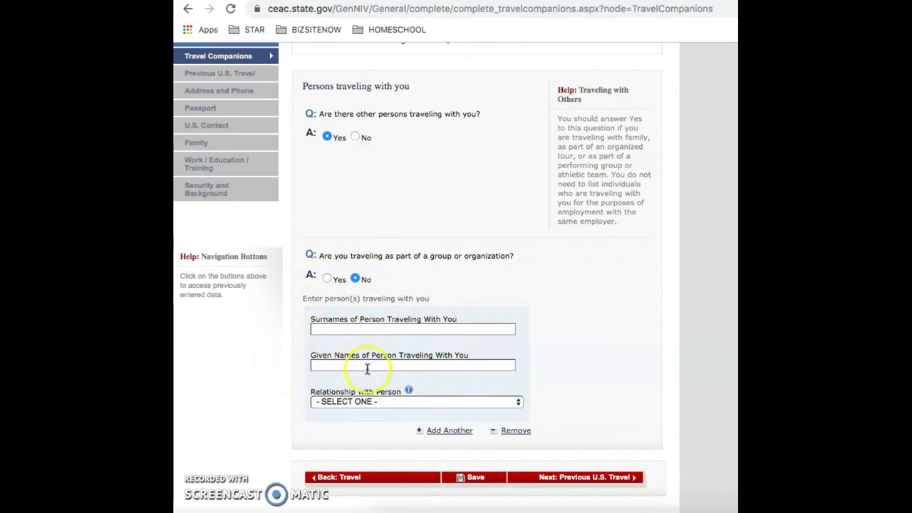
- Review the relationship options for the travel companion and answer Yes to traveling as part of a group or organization
left_click(484, 402)
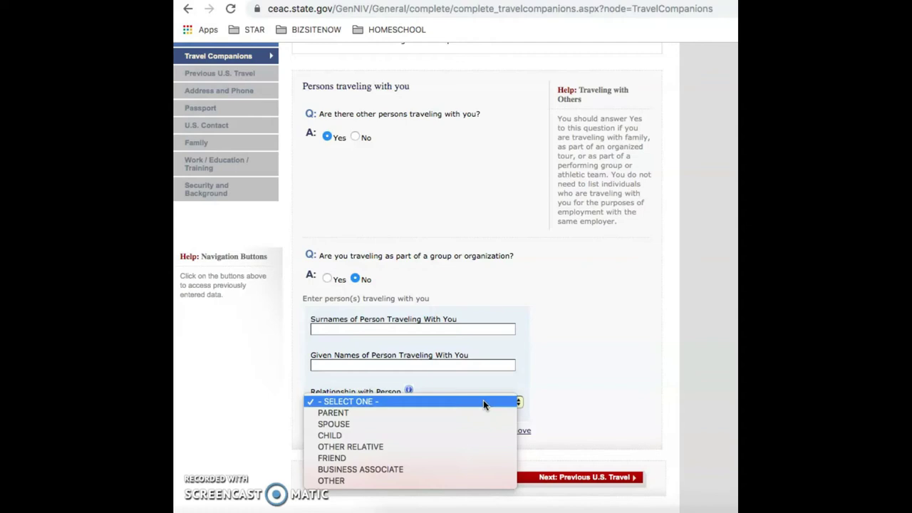
left_click(563, 361)
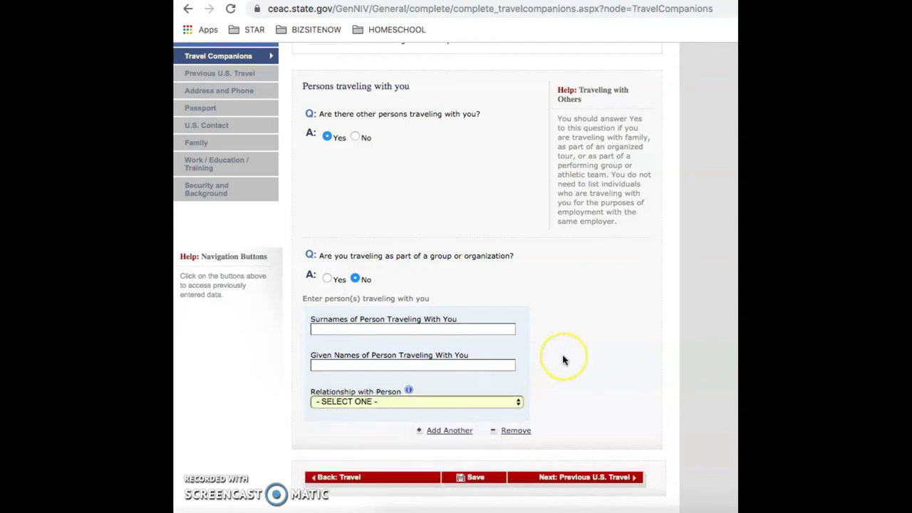
left_click(474, 402)
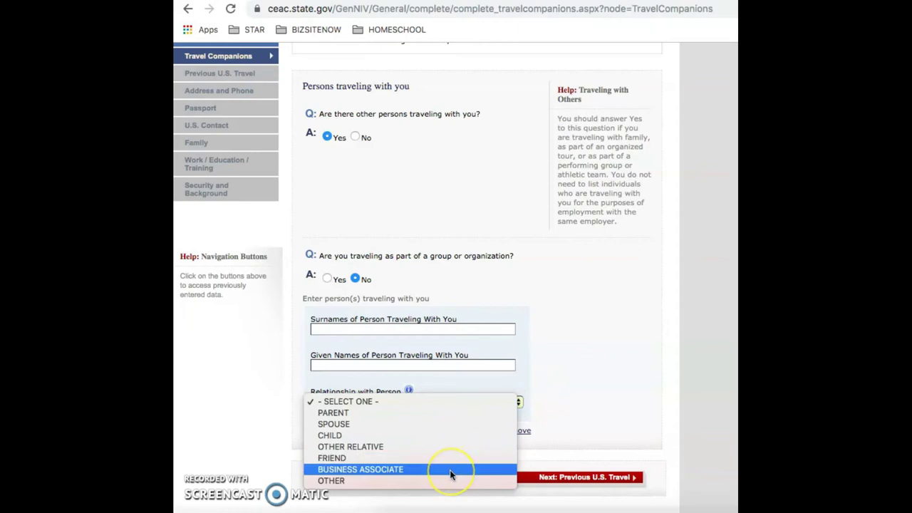
left_click(572, 350)
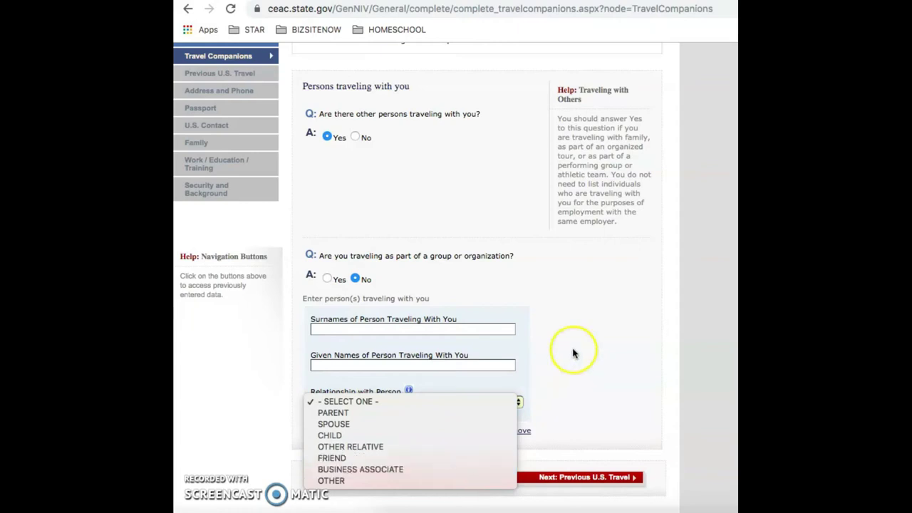
left_click(437, 297)
left_click(327, 279)
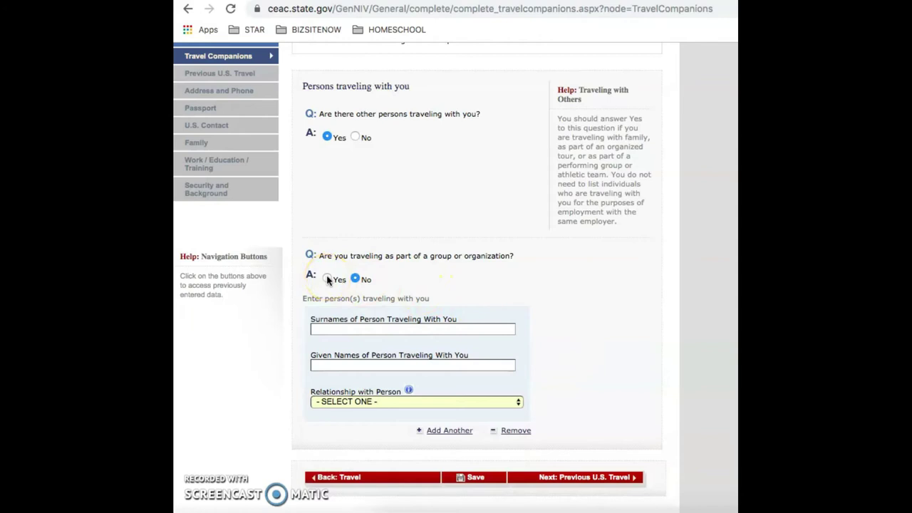
left_click(327, 279)
left_click(643, 482)
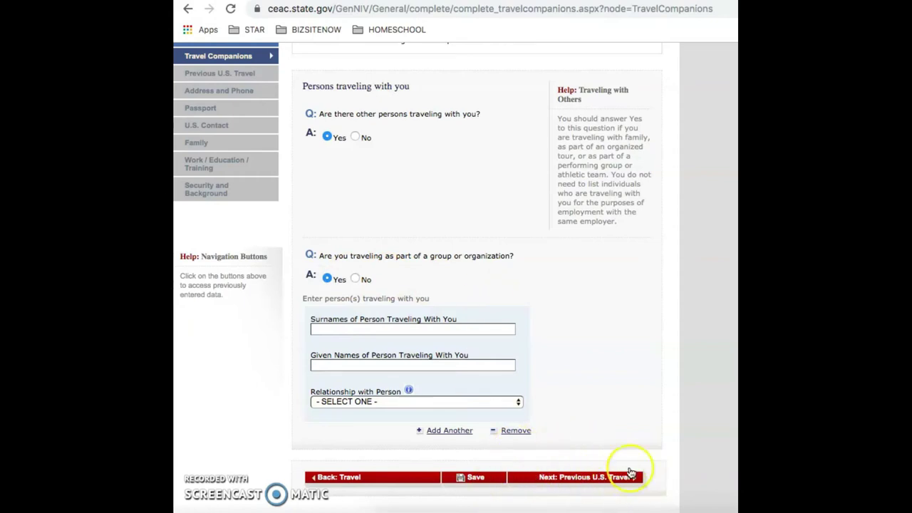
- Continue to the Previous U.S. Travel page and look over its questions
left_click(599, 474)
scroll(597, 444, "down", 1)
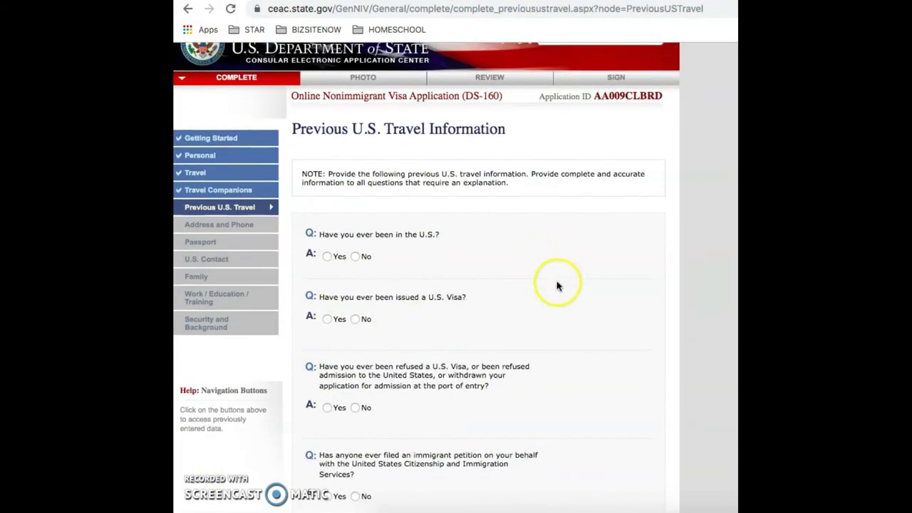
scroll(560, 290, "down", 1)
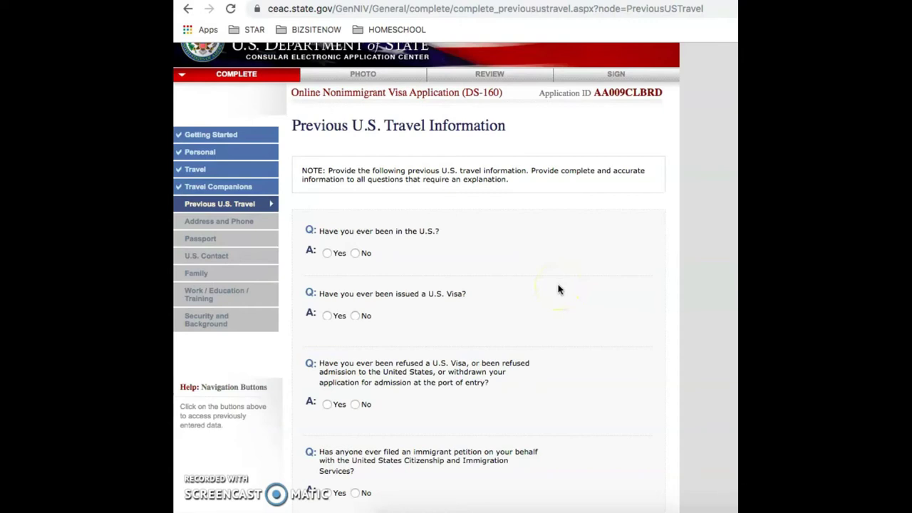
scroll(559, 289, "down", 2)
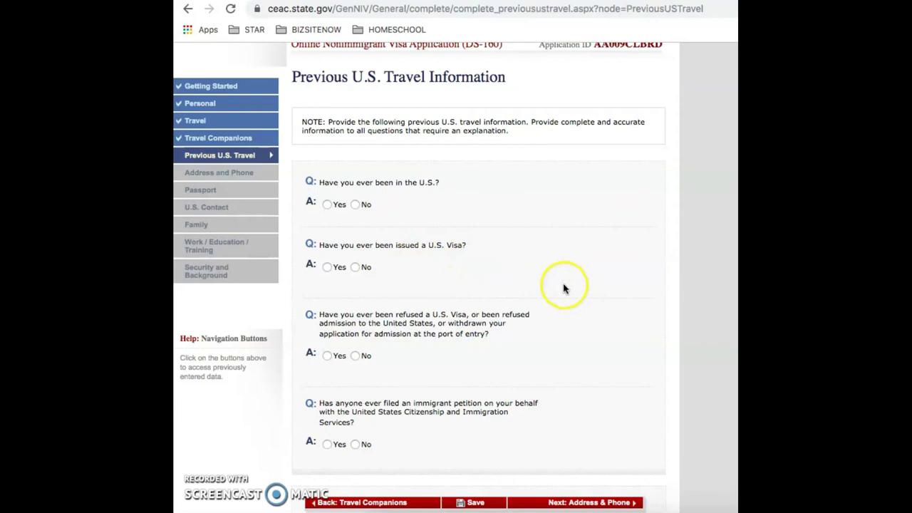
scroll(577, 337, "down", 1)
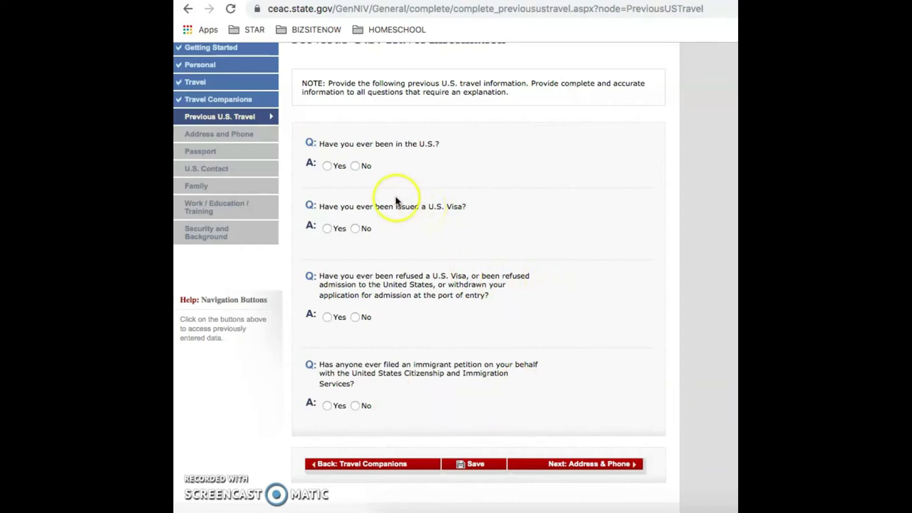
- Answer No to having been in the U.S., being issued a U.S. visa, being refused a visa or admission, and having an immigrant petition filed
left_click(355, 165)
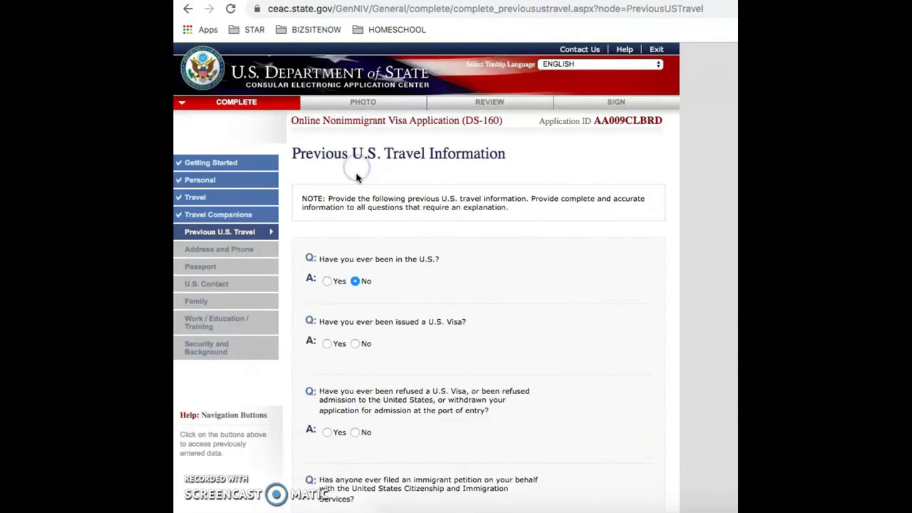
scroll(378, 352, "down", 1)
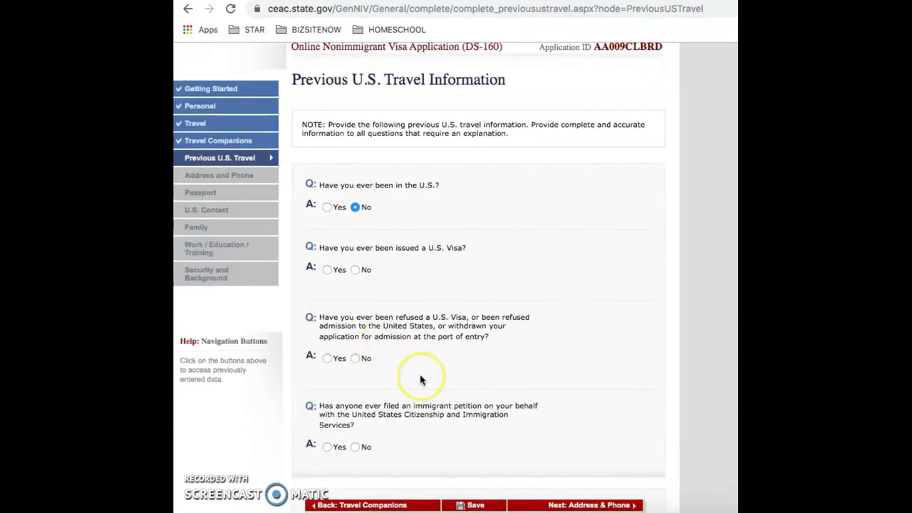
left_click(355, 270)
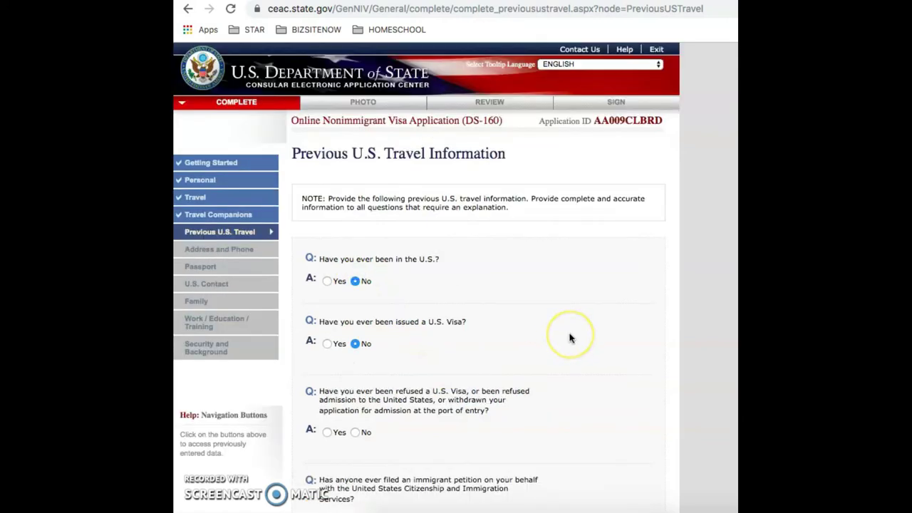
scroll(571, 338, "down", 1)
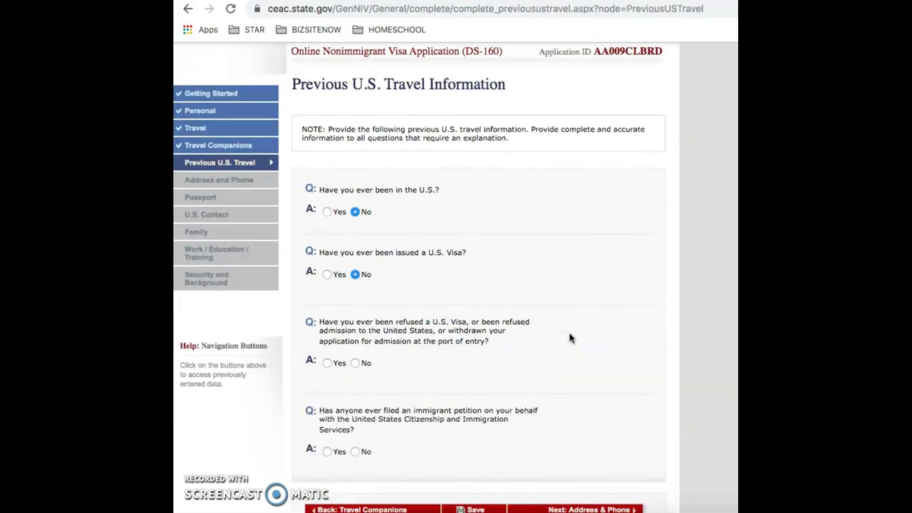
scroll(570, 338, "down", 1)
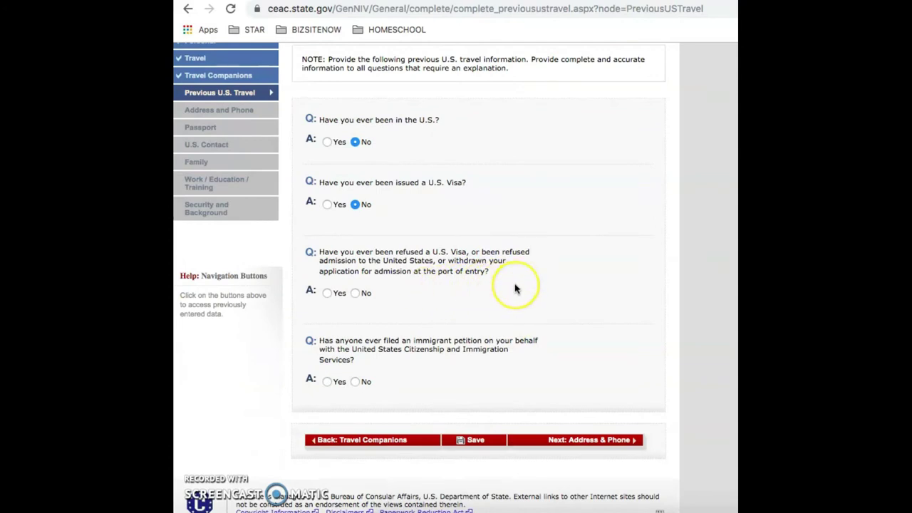
left_click(355, 293)
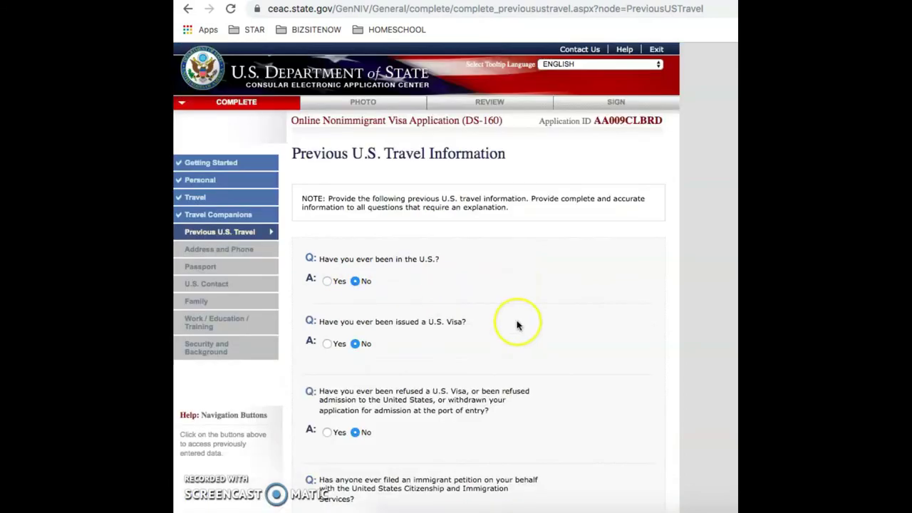
scroll(515, 321, "down", 3)
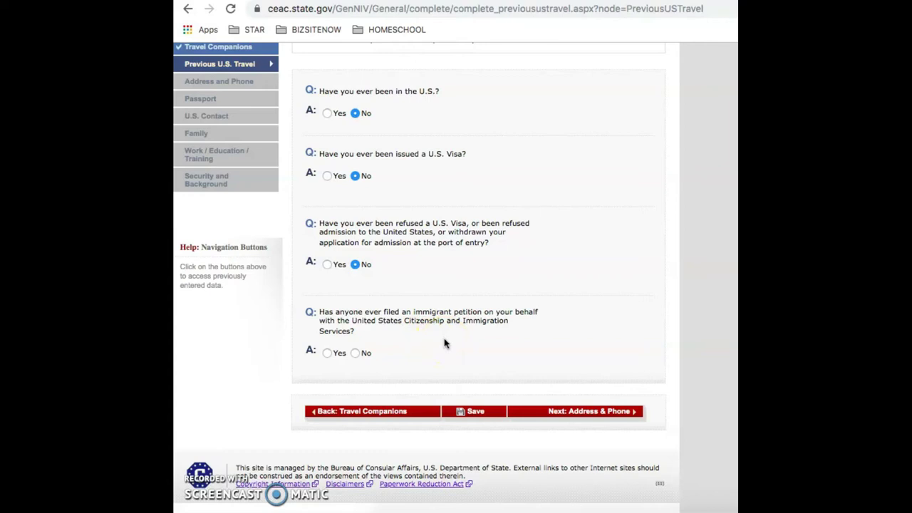
left_click(355, 353)
scroll(519, 328, "down", 2)
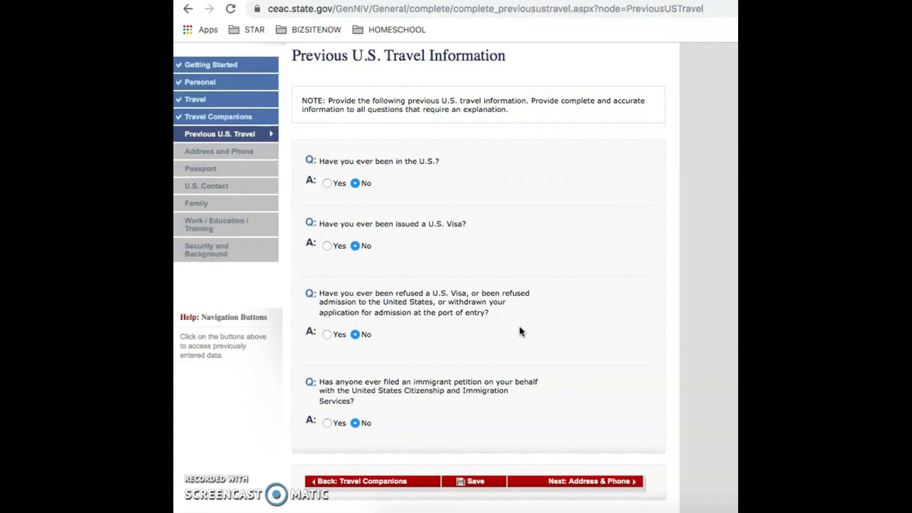
- Review the previous U.S. travel answers and continue to the Address and Phone page
left_click(552, 262)
scroll(543, 327, "down", 1)
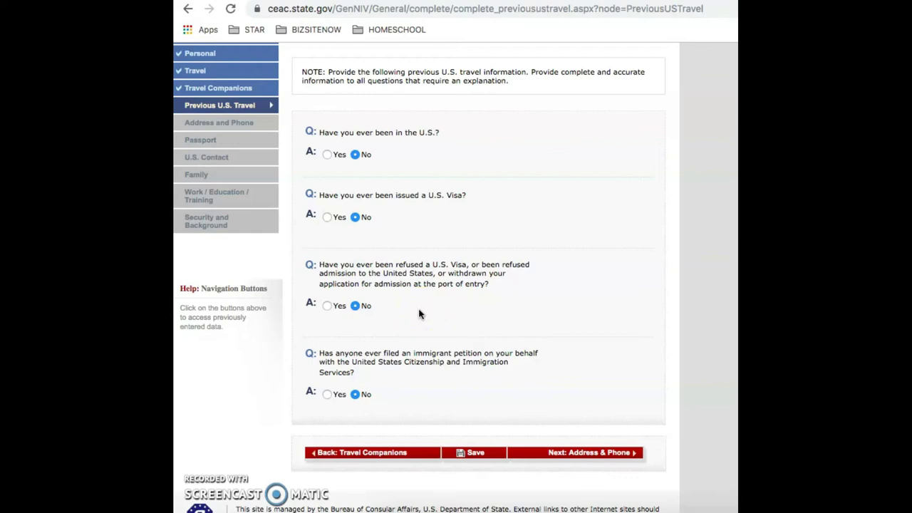
scroll(437, 387, "down", 2)
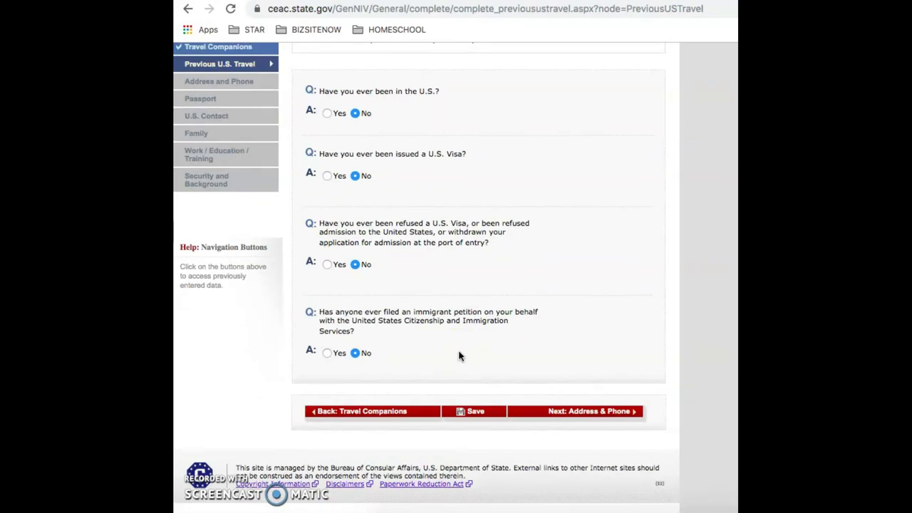
scroll(459, 356, "up", 2)
left_click(498, 411)
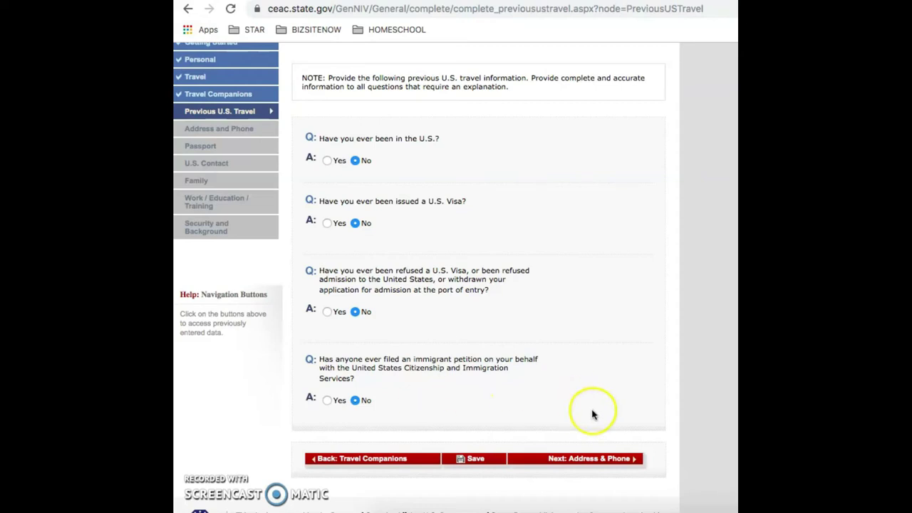
left_click(599, 464)
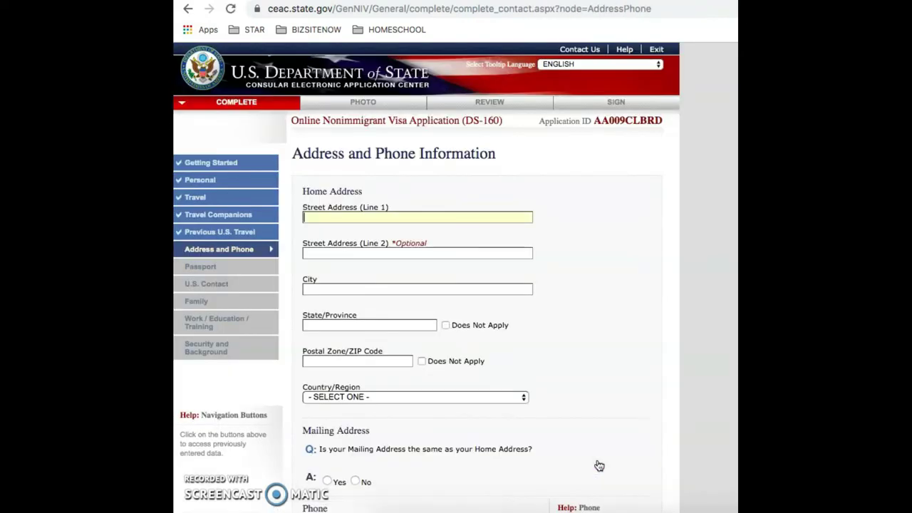
- Examine the home address, mailing address and primary phone number fields of the Address and Phone page
scroll(617, 418, "down", 1)
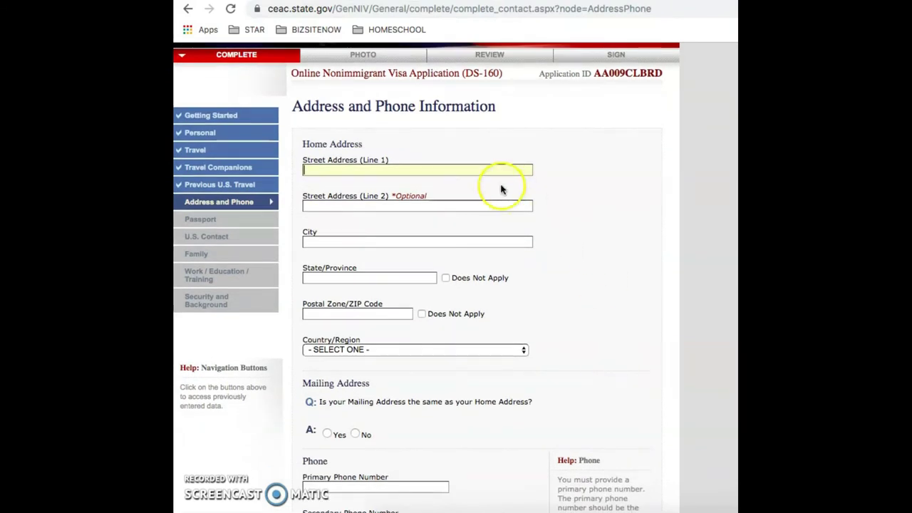
scroll(587, 306, "up", 1)
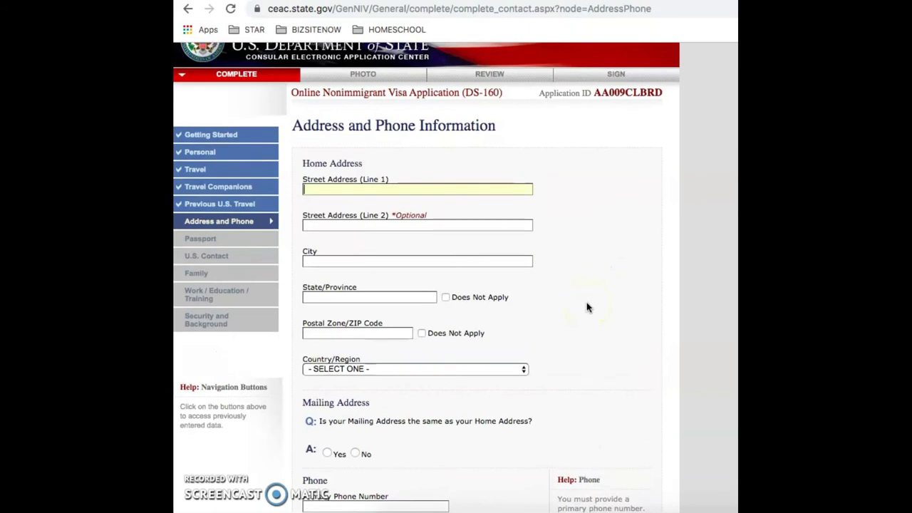
scroll(587, 306, "down", 1)
scroll(587, 307, "up", 1)
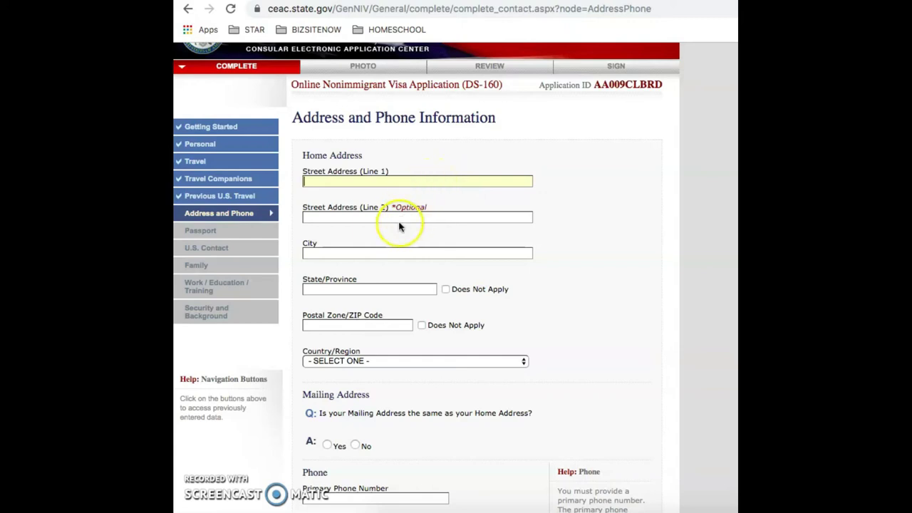
left_click(393, 252)
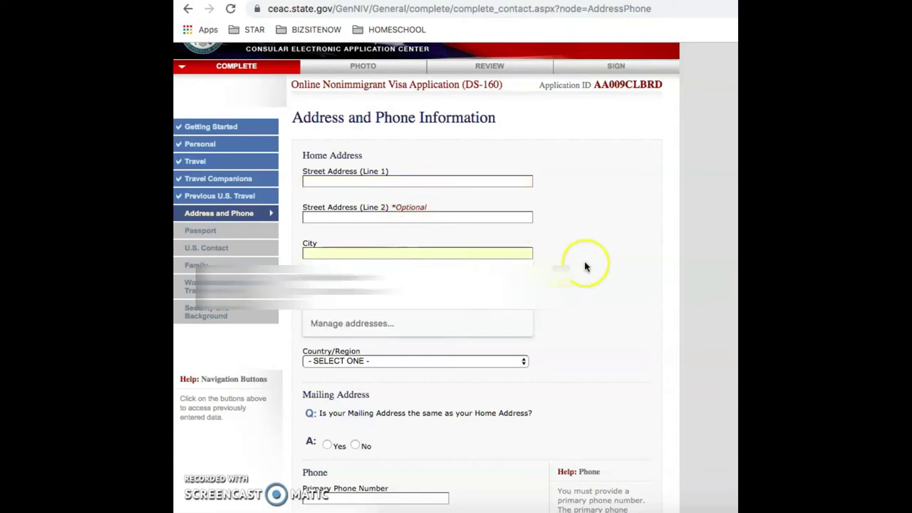
left_click(387, 291)
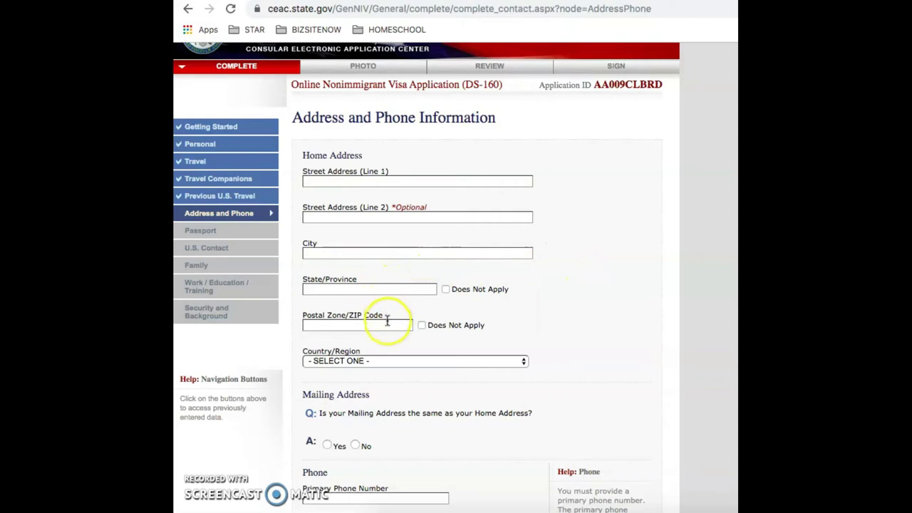
scroll(591, 330, "down", 1)
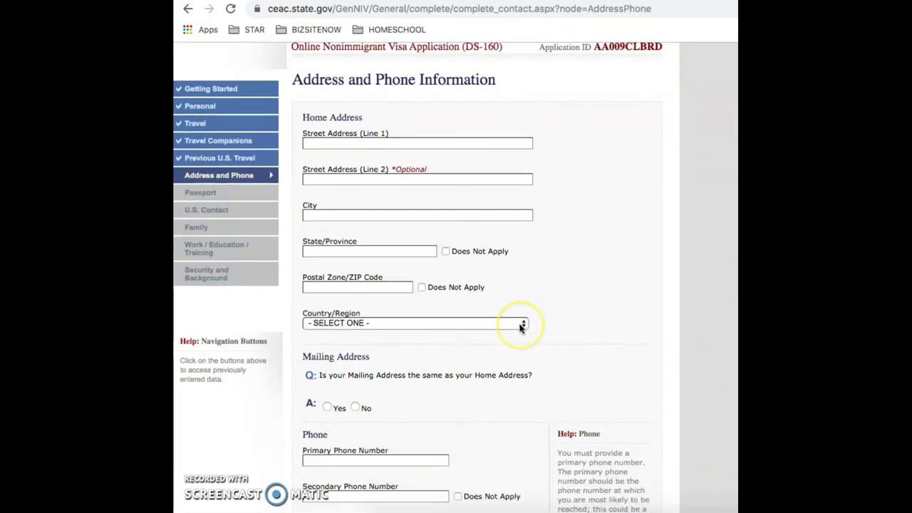
scroll(581, 340, "down", 2)
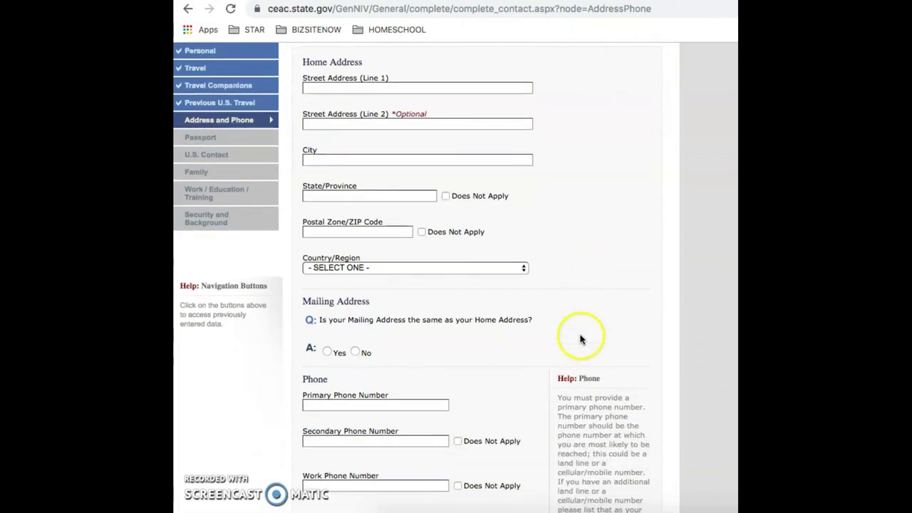
scroll(439, 342, "down", 1)
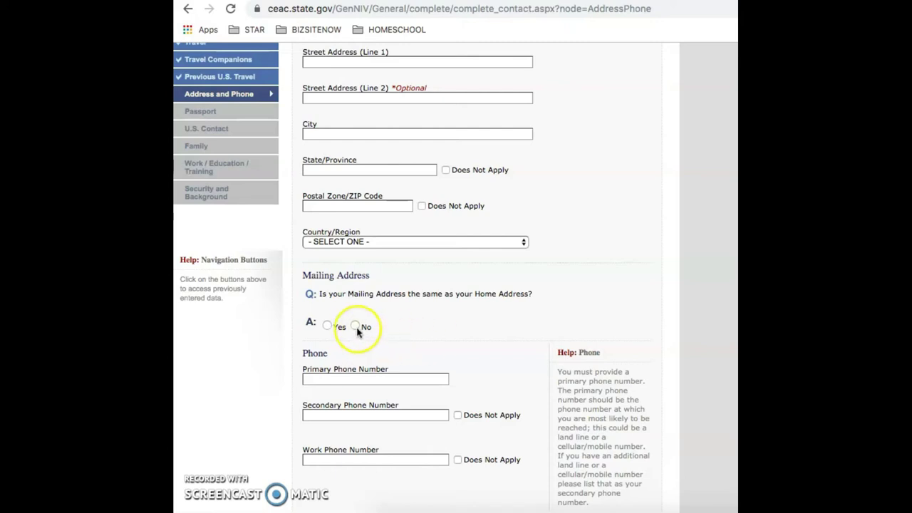
left_click(381, 376)
left_click(493, 361)
left_click(483, 360)
left_click(429, 378)
left_click(493, 369)
- Mark both the secondary phone number and the work phone number as Does Not Apply
scroll(492, 372, "down", 1)
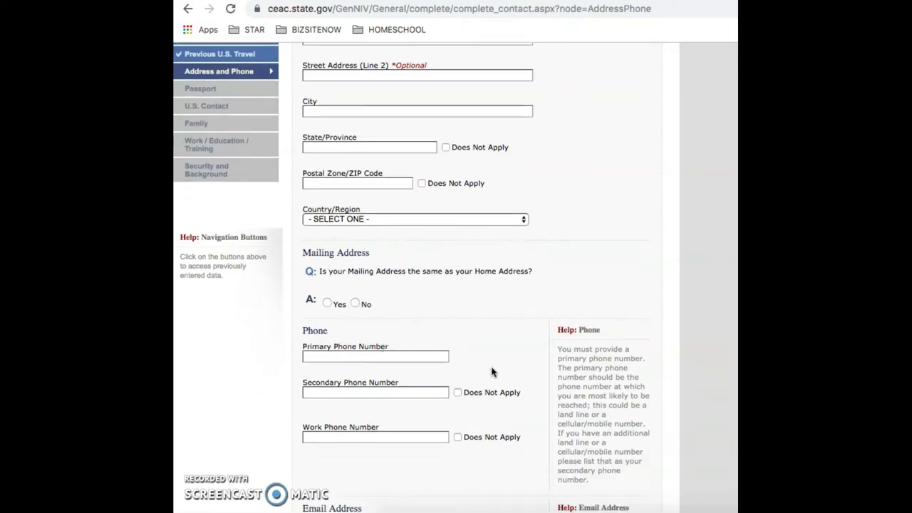
left_click(415, 394)
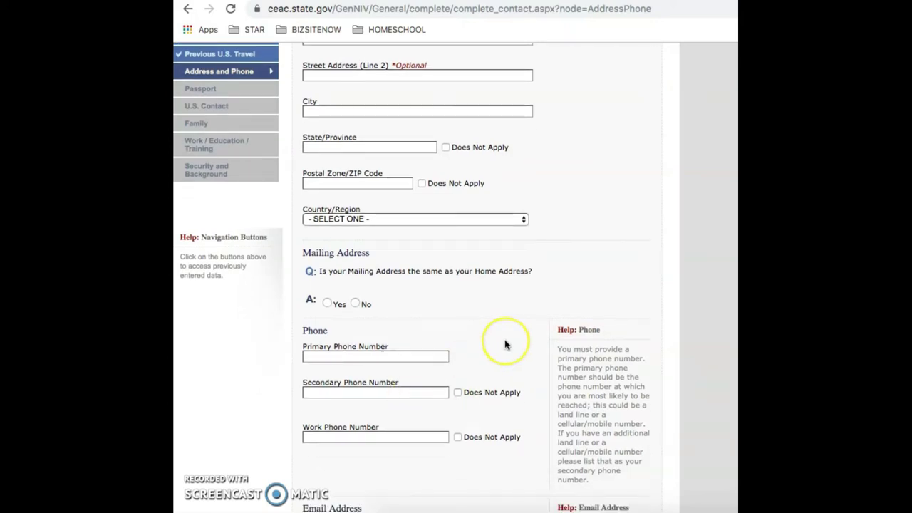
left_click(462, 394)
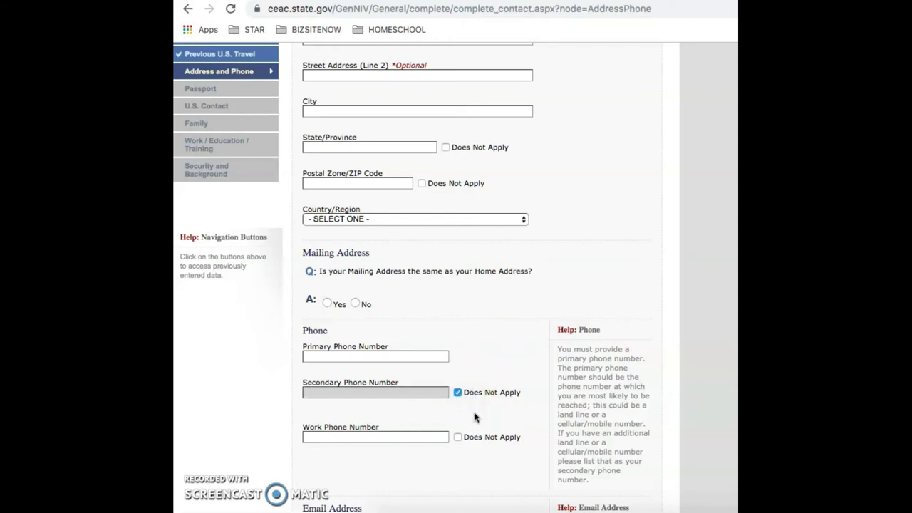
scroll(476, 419, "down", 1)
scroll(403, 439, "down", 2)
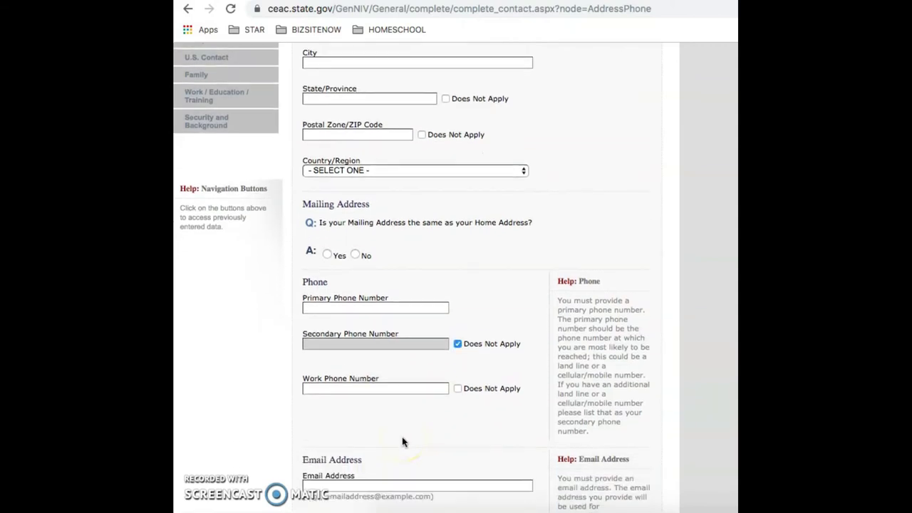
left_click(458, 383)
scroll(472, 424, "down", 4)
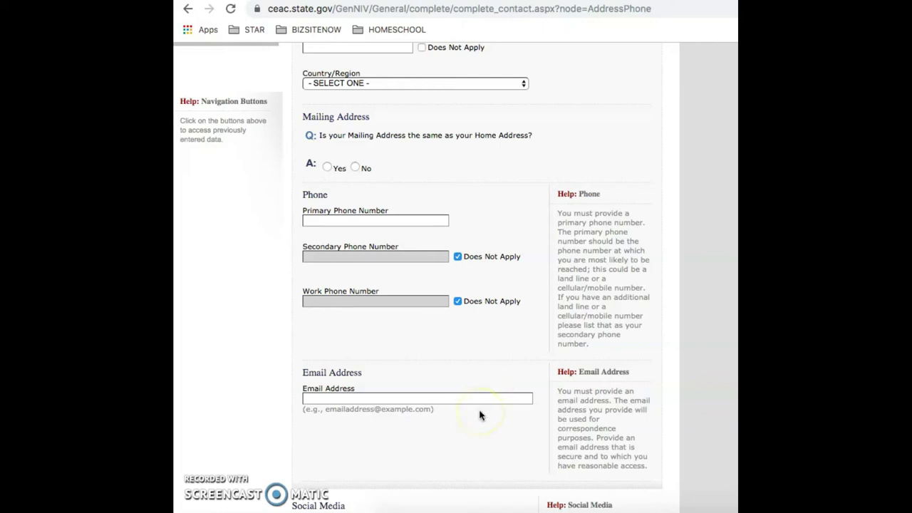
- Review the social media instructions and platform options, and set the social media provider/platform to NONE
scroll(481, 447, "down", 5)
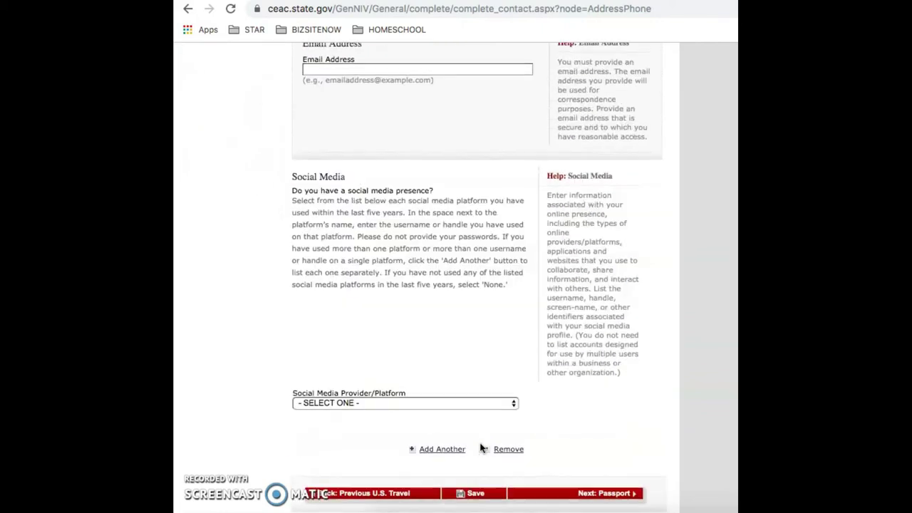
scroll(499, 414, "down", 1)
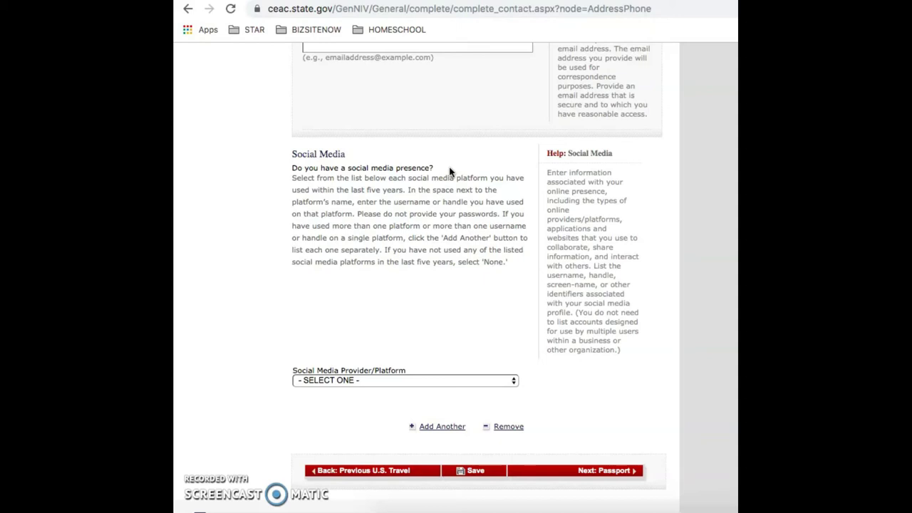
left_click(412, 270)
left_click(397, 332)
scroll(397, 335, "down", 1)
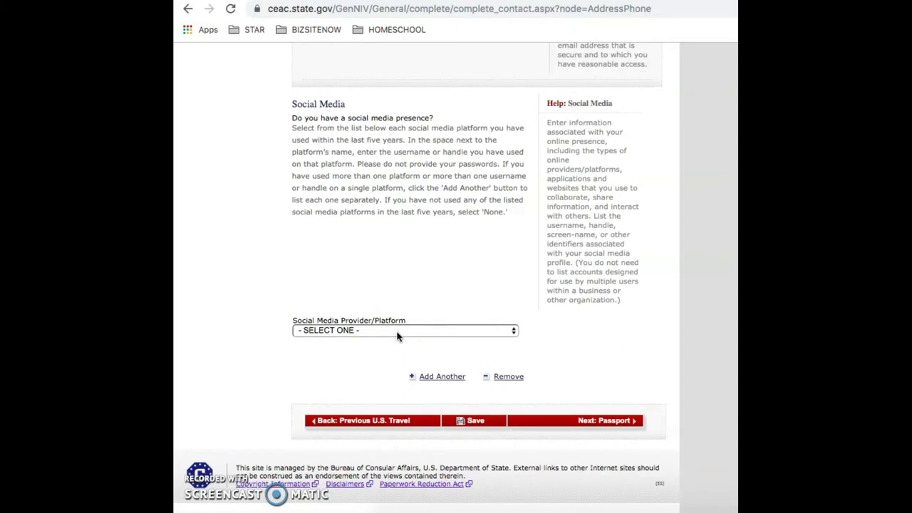
left_click(398, 332)
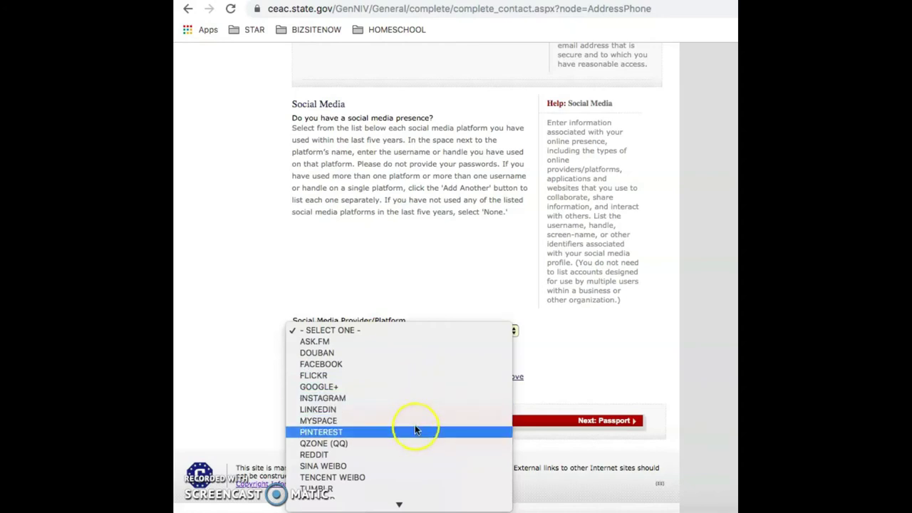
scroll(415, 428, "down", 3)
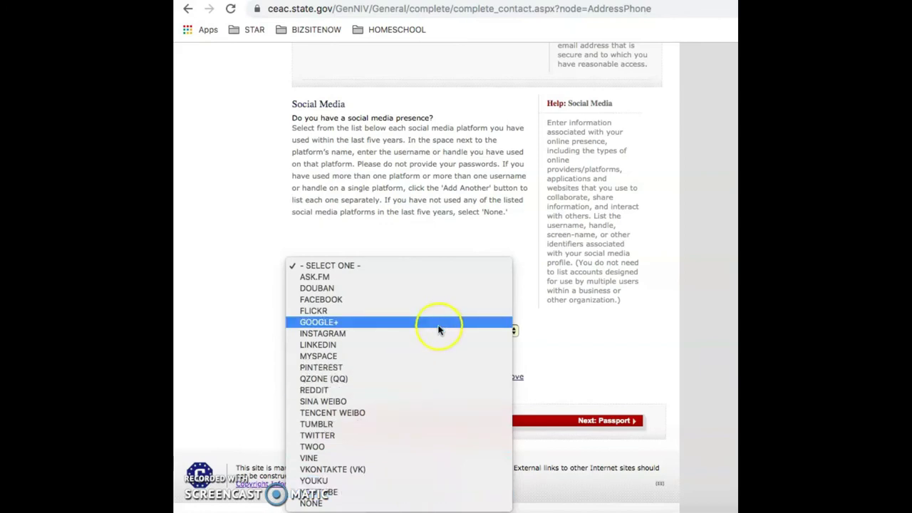
left_click(382, 503)
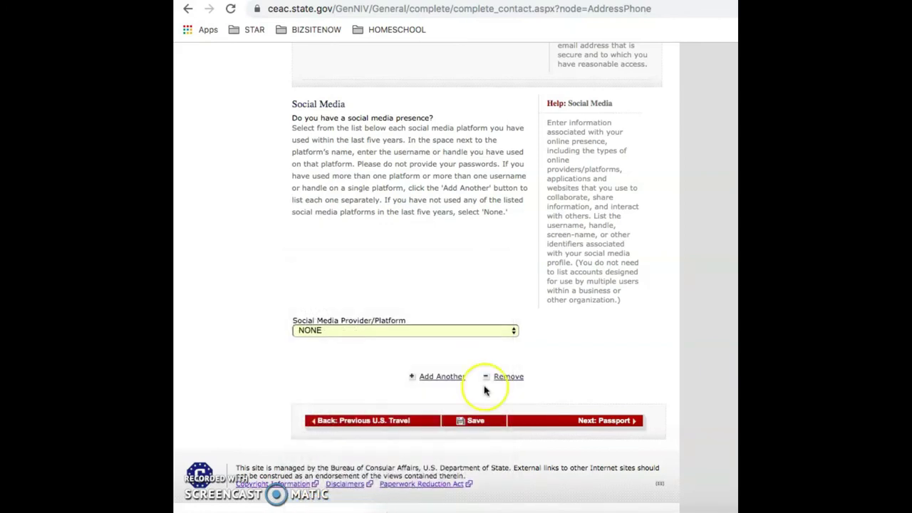
- Recheck the email address field, continue to the Passport page, and set the passport/travel document type to REGULAR
scroll(549, 346, "up", 3)
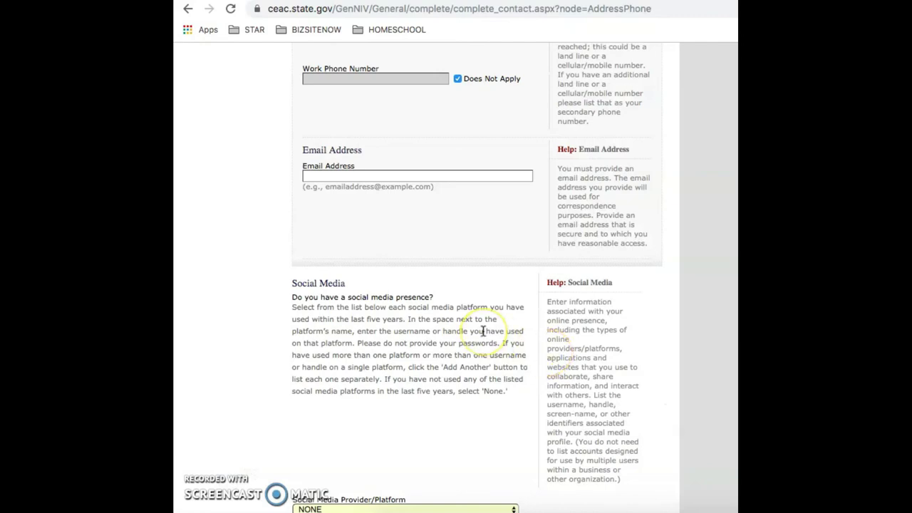
scroll(483, 331, "down", 2)
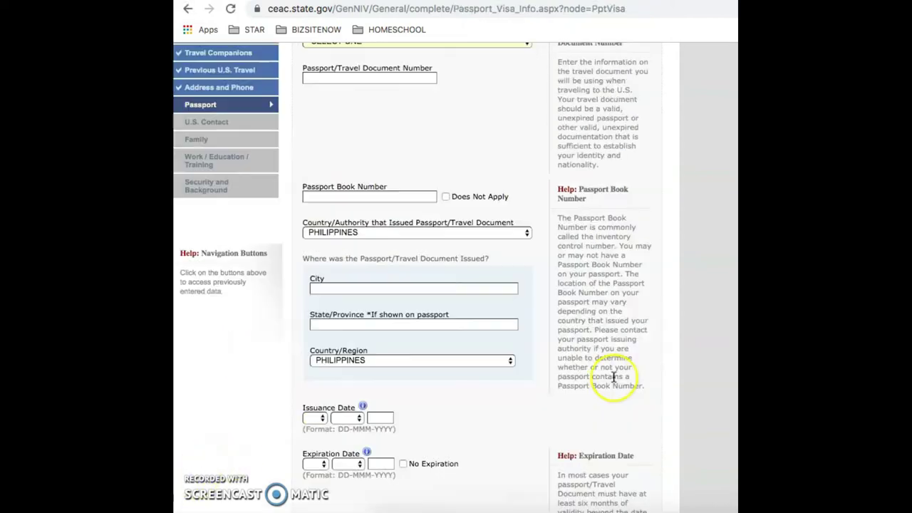
scroll(612, 378, "up", 3)
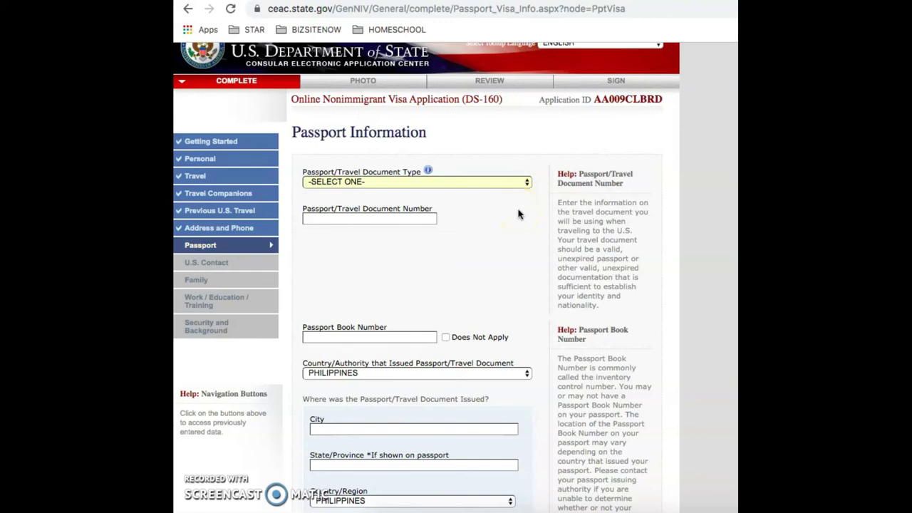
left_click(518, 185)
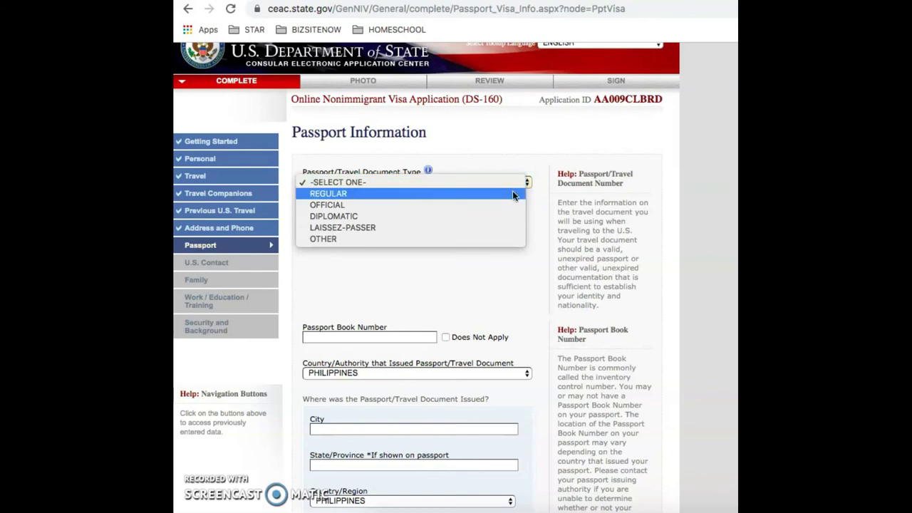
left_click(513, 190)
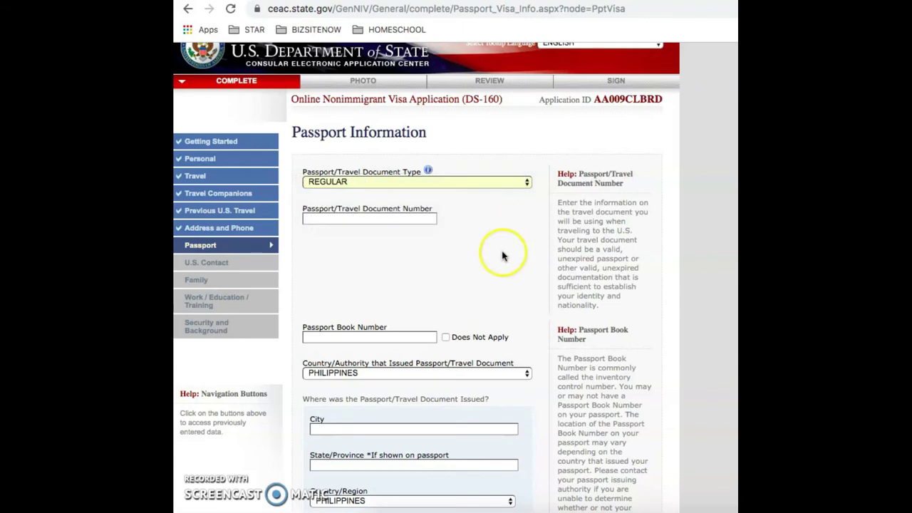
- Examine the document type, document number, passport book number, place of issuance, and issuance and expiration date fields
scroll(503, 255, "down", 3)
left_click(406, 119)
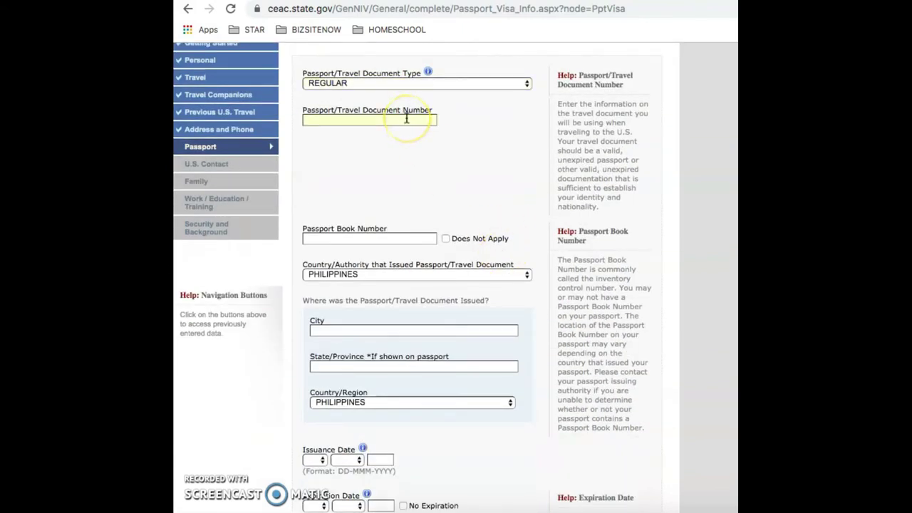
left_click(412, 124)
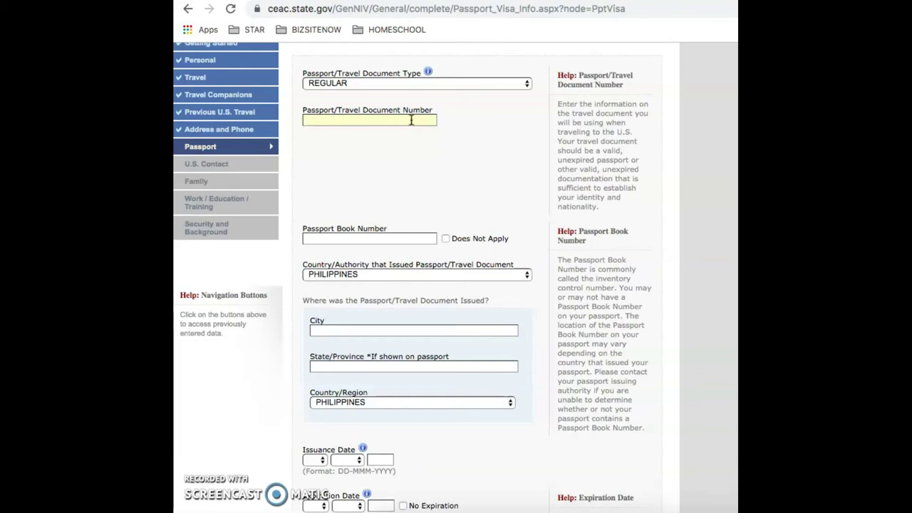
scroll(413, 186, "down", 1)
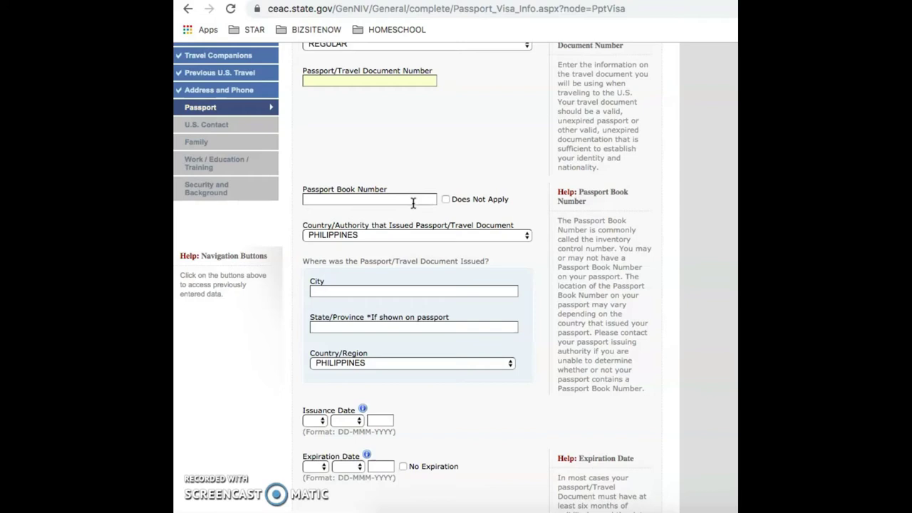
scroll(418, 159, "up", 1)
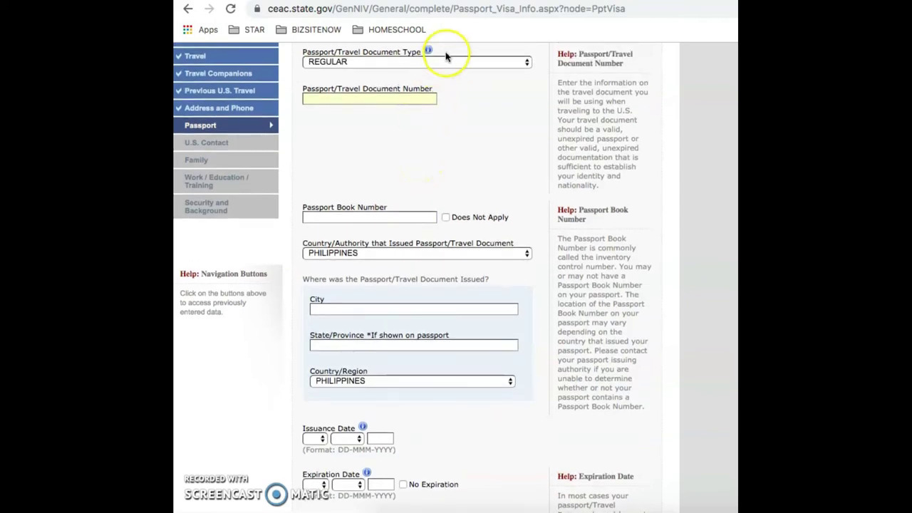
left_click(444, 62)
left_click(444, 63)
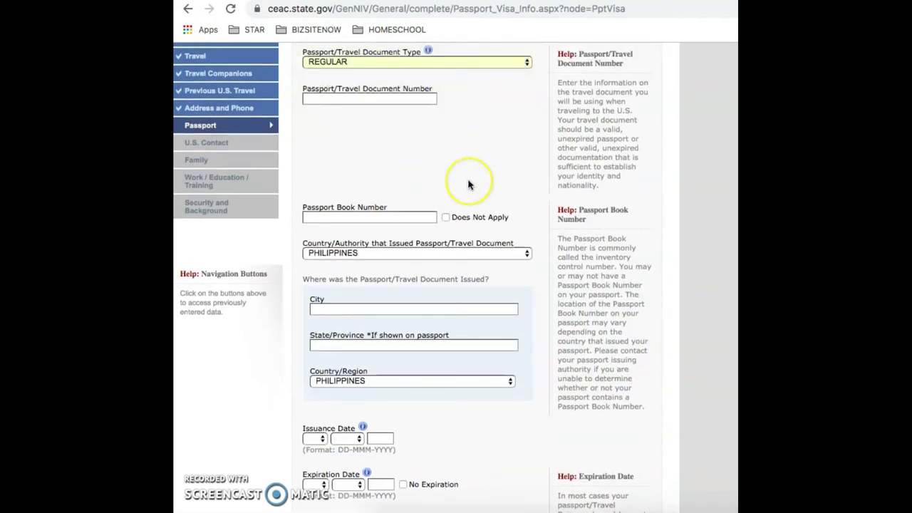
scroll(468, 185, "down", 2)
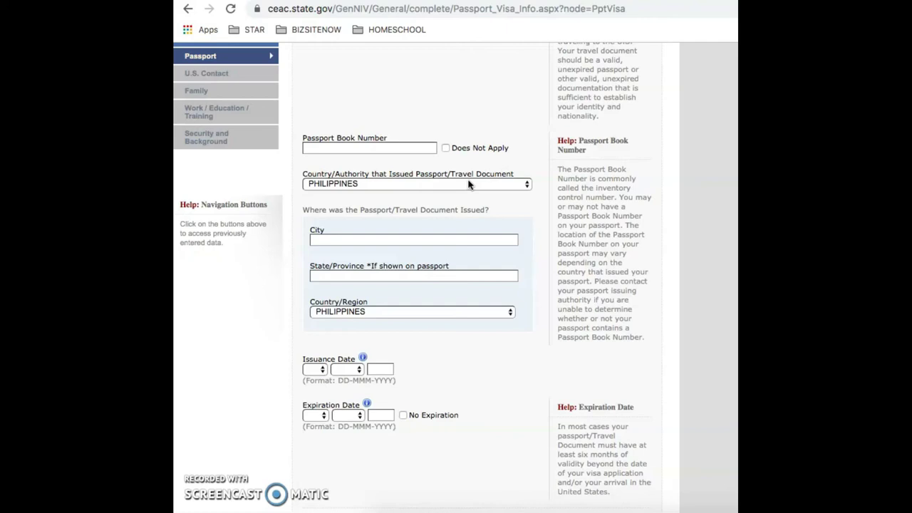
left_click(428, 239)
left_click(428, 239)
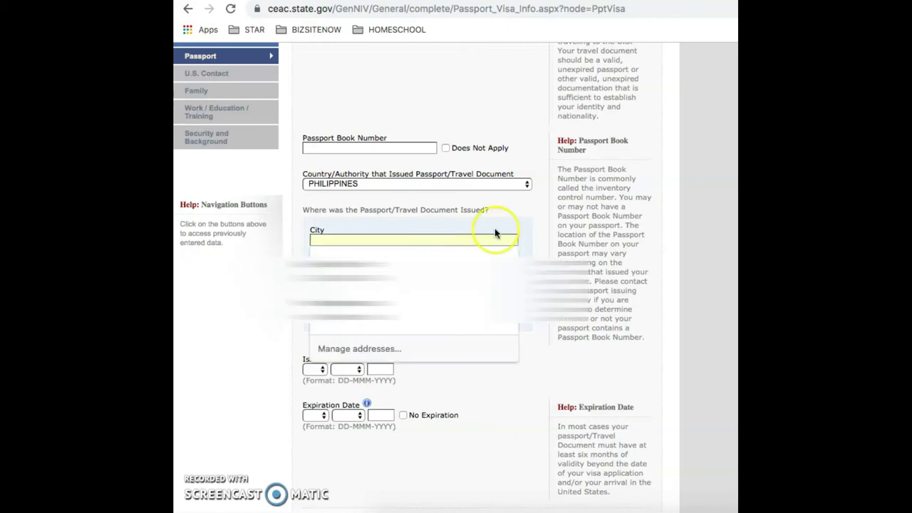
scroll(538, 319, "down", 2)
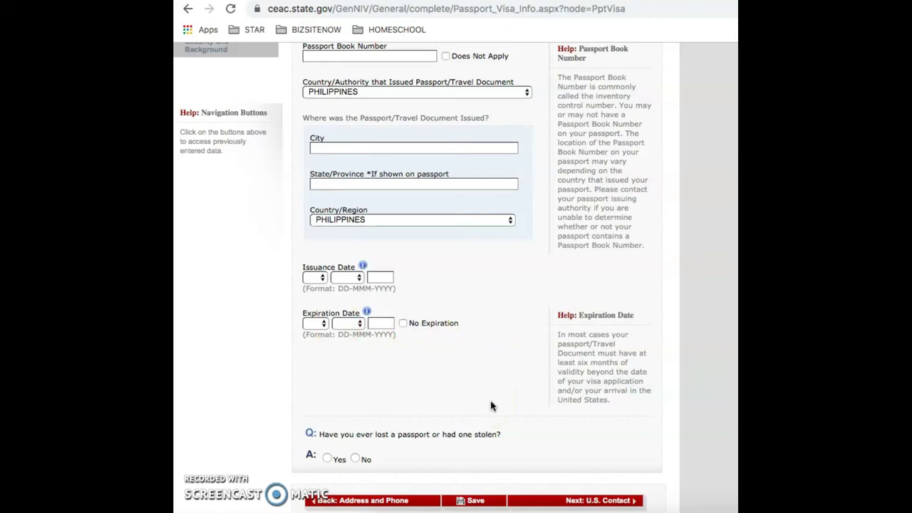
- Try both answers to the lost or stolen passport question, ending on Yes, and view the follow-up fields
scroll(433, 435, "down", 1)
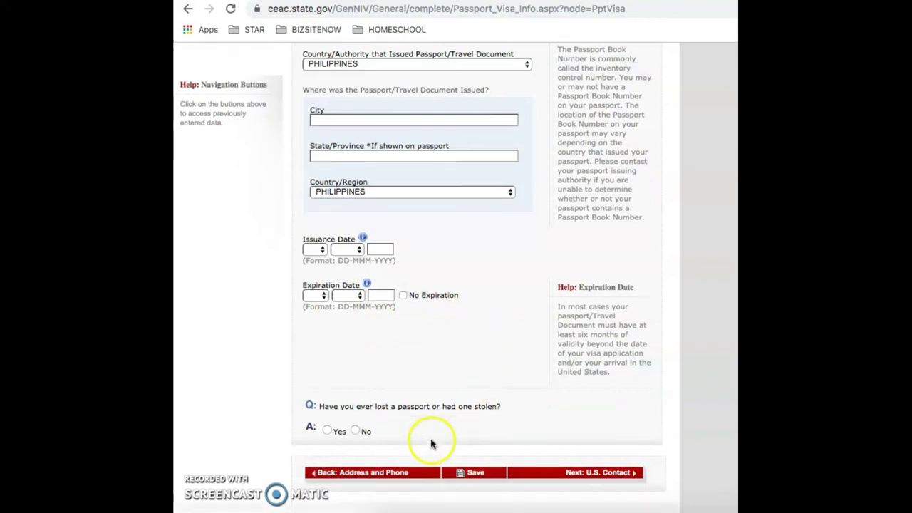
left_click(356, 430)
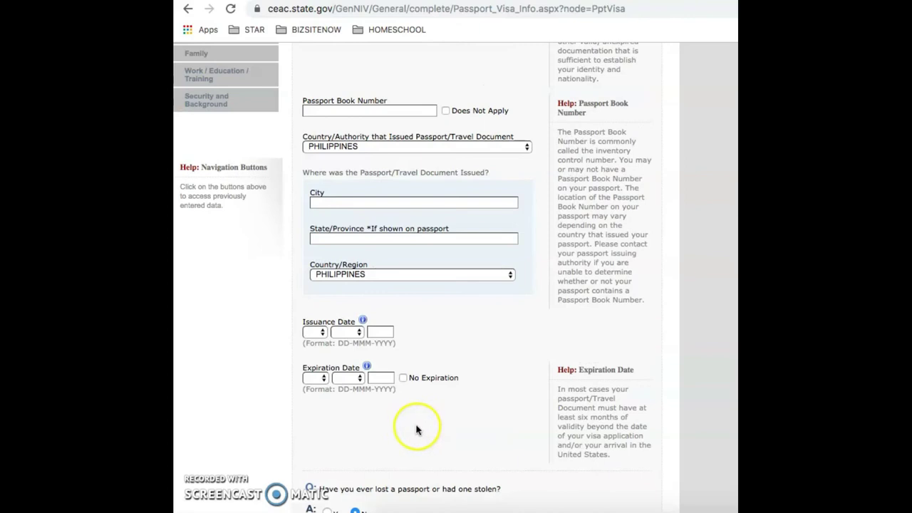
scroll(419, 428, "down", 4)
scroll(432, 432, "up", 1)
left_click(328, 413)
scroll(432, 382, "up", 3)
scroll(504, 401, "down", 5)
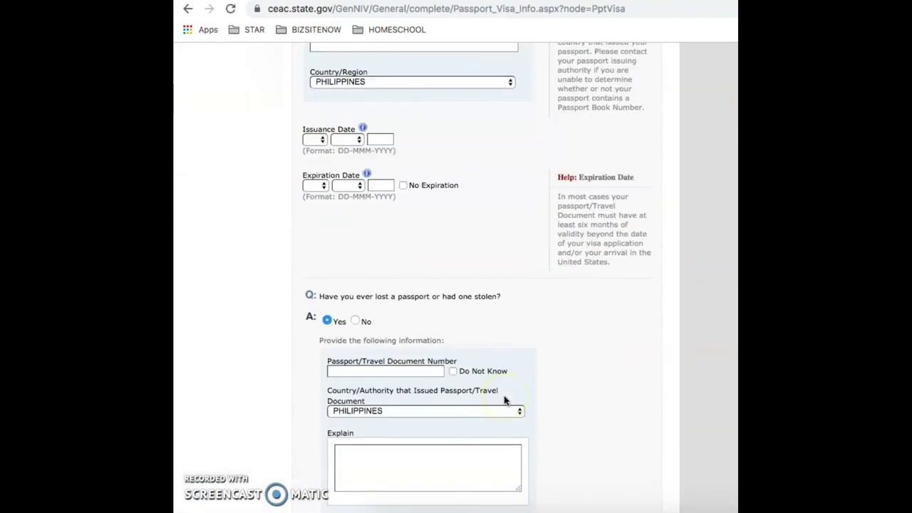
scroll(558, 432, "down", 3)
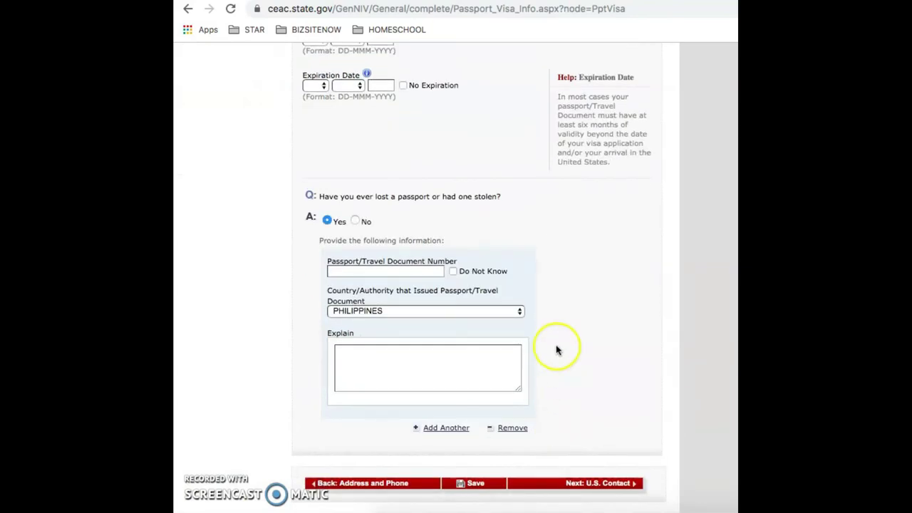
- Review the lost passport follow-up fields, set the lost or stolen passport answer to No, and continue to the U.S. Contact page
left_click(398, 291)
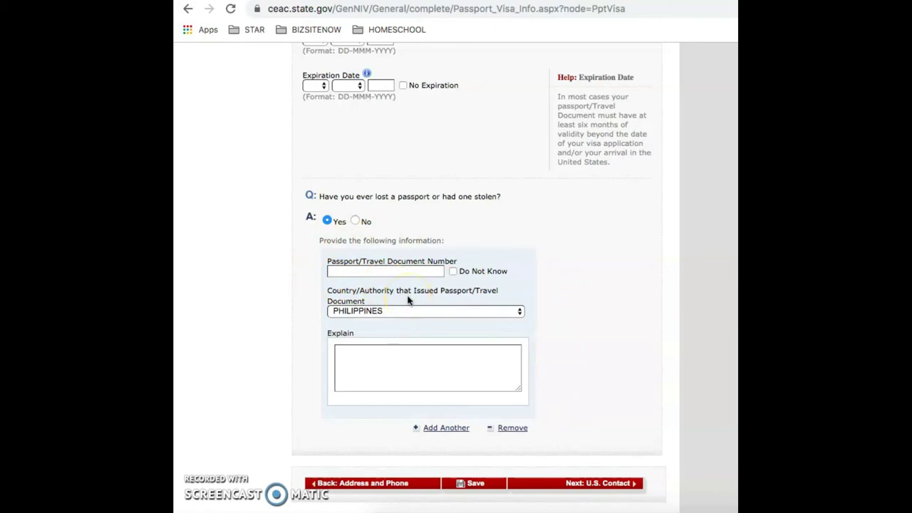
left_click(407, 315)
left_click(401, 363)
left_click(356, 221)
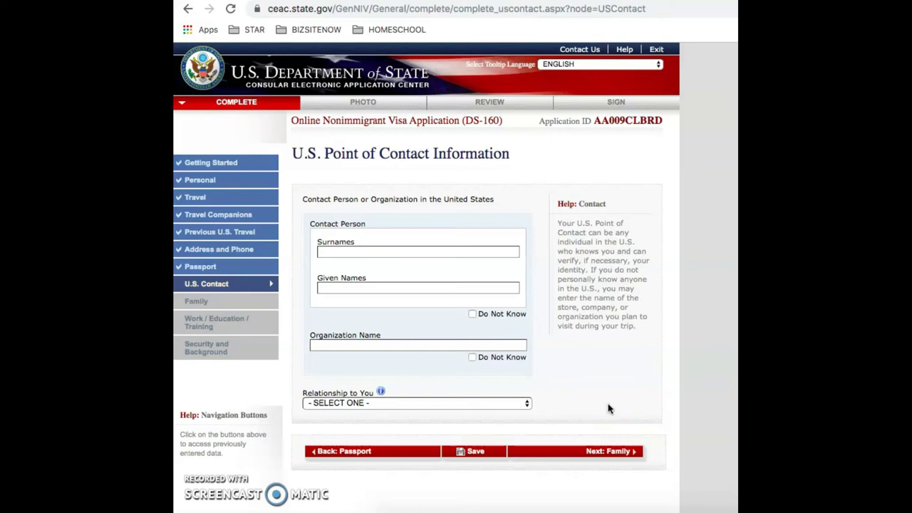
- Examine the contact person's name fields, the organization name field, and the Relationship to You options
left_click(608, 379)
scroll(608, 380, "down", 2)
left_click(550, 176)
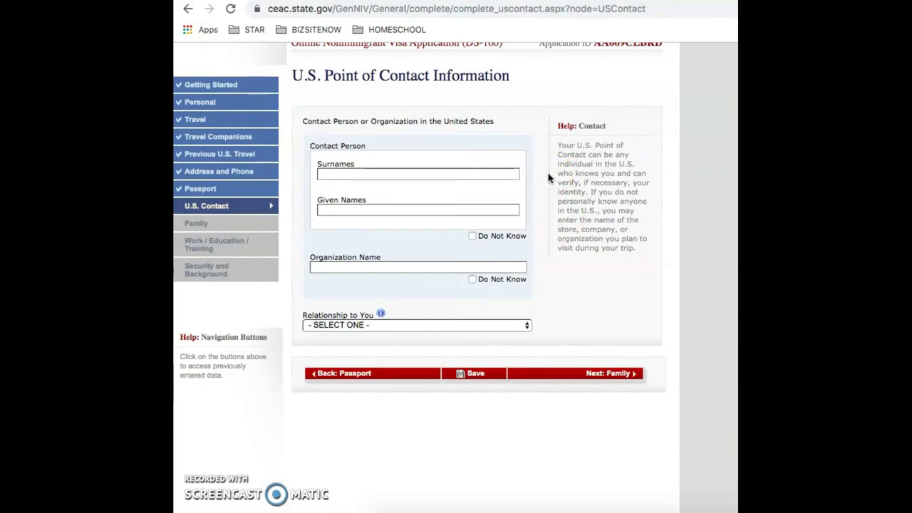
left_click(514, 171)
left_click(514, 212)
scroll(535, 314, "down", 1)
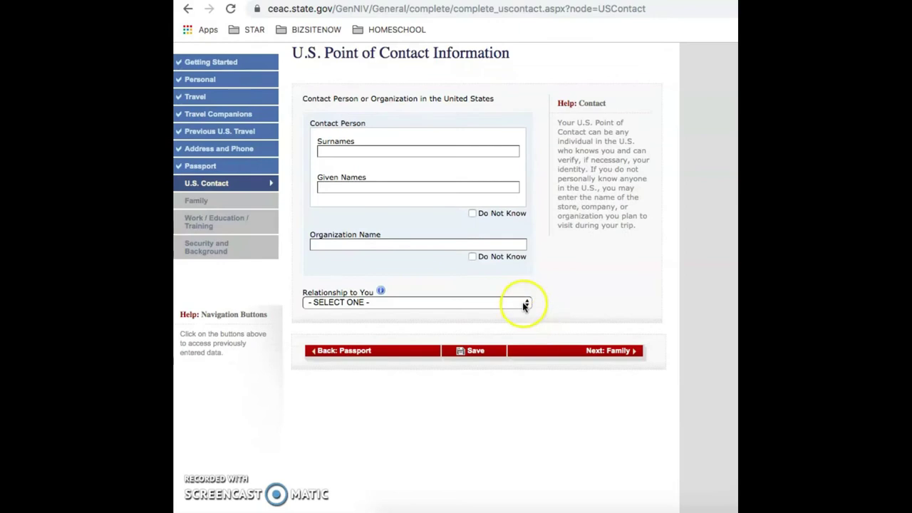
left_click(524, 304)
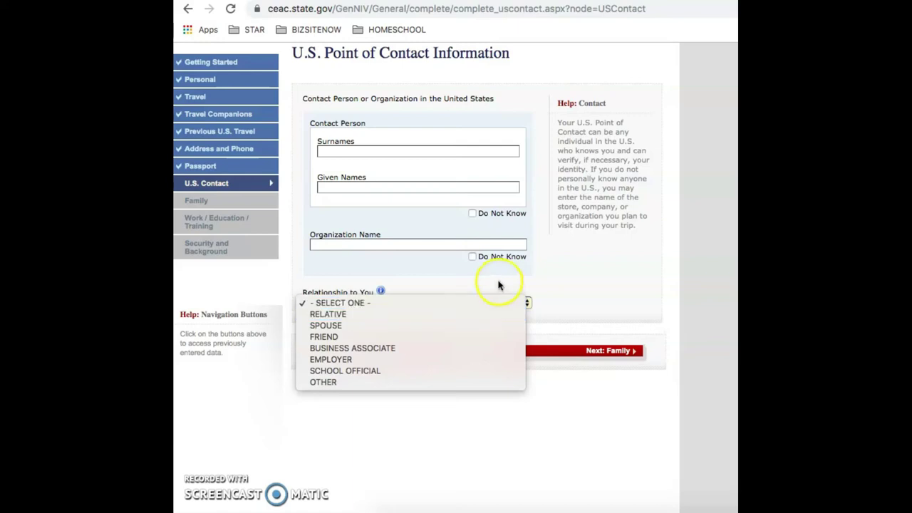
left_click(499, 285)
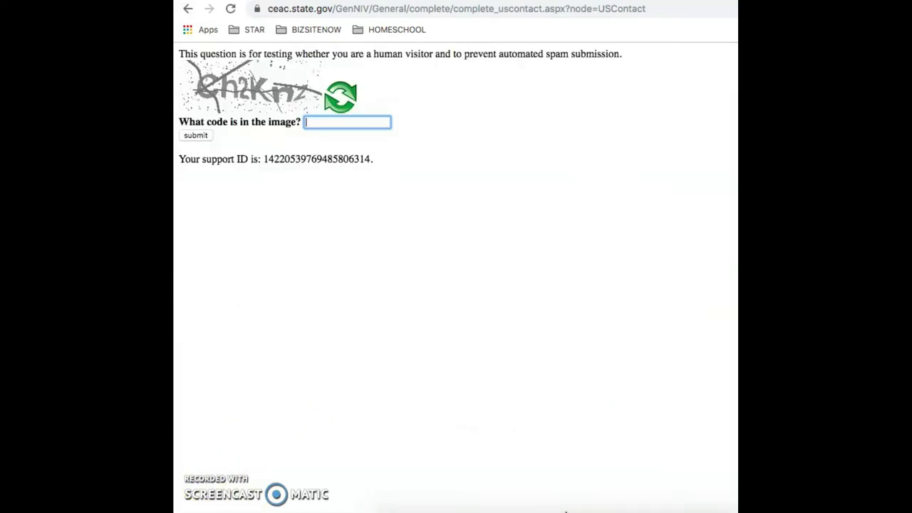
- Enter the verification code shown in the human-check image and submit it
type("ch2Knz")
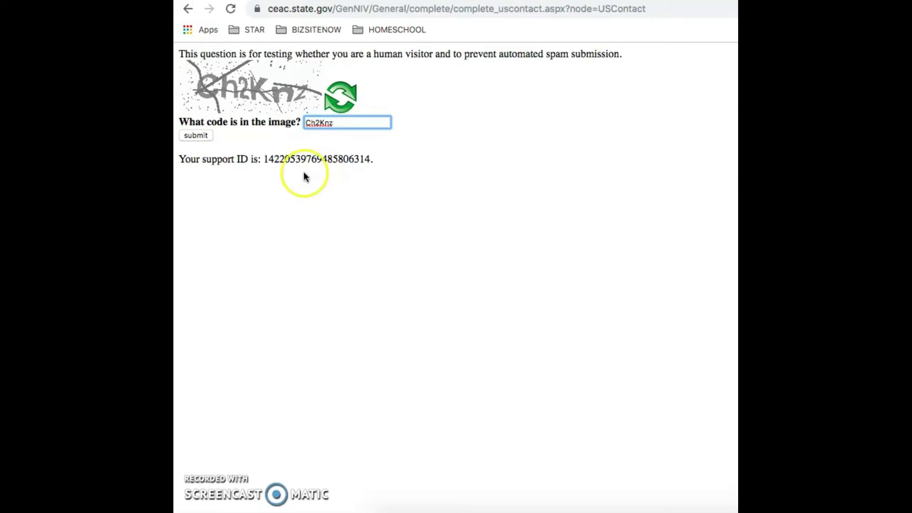
left_click(198, 137)
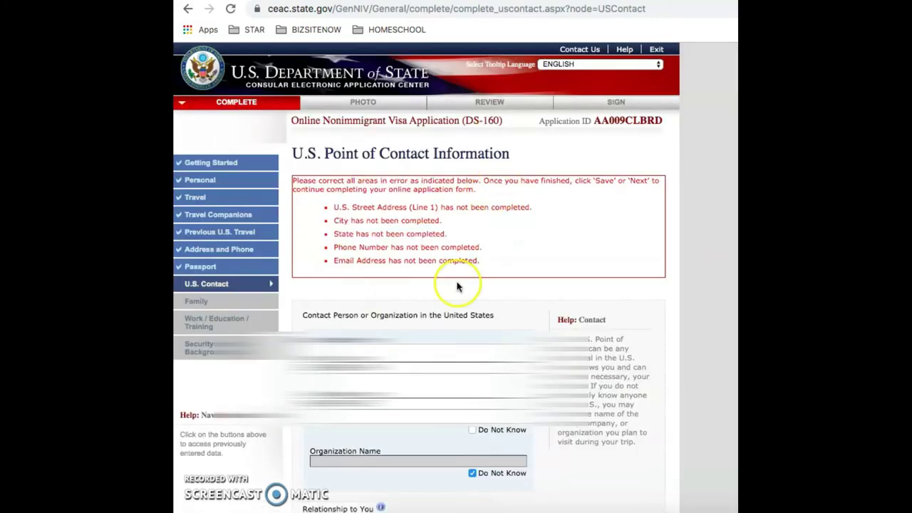
- Review the U.S. contact's relationship, address, phone number and email address fields, and continue to the Family page
scroll(459, 299, "down", 1)
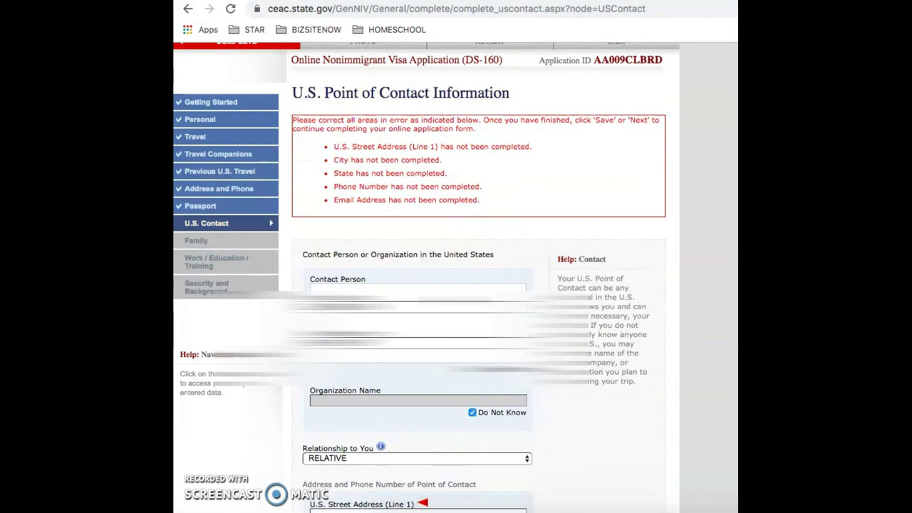
scroll(452, 297, "down", 4)
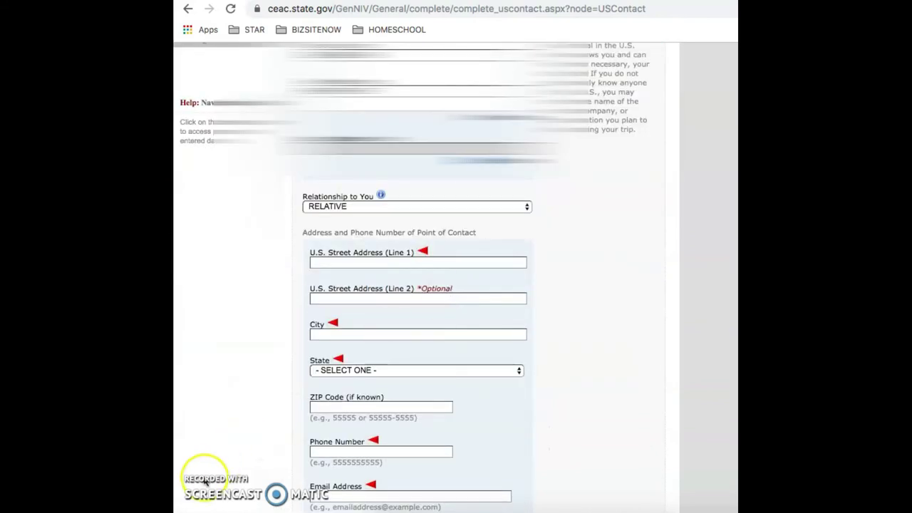
scroll(644, 377, "down", 3)
scroll(644, 377, "up", 1)
scroll(644, 377, "down", 1)
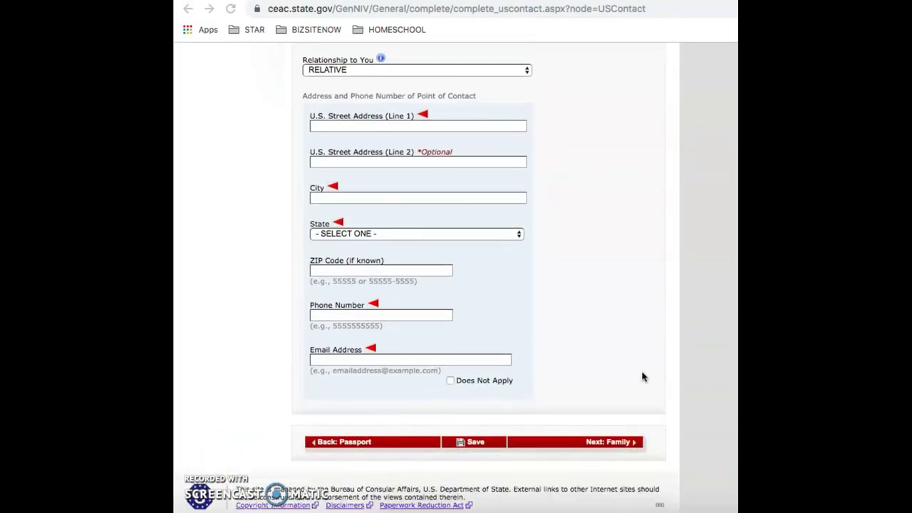
left_click(625, 314)
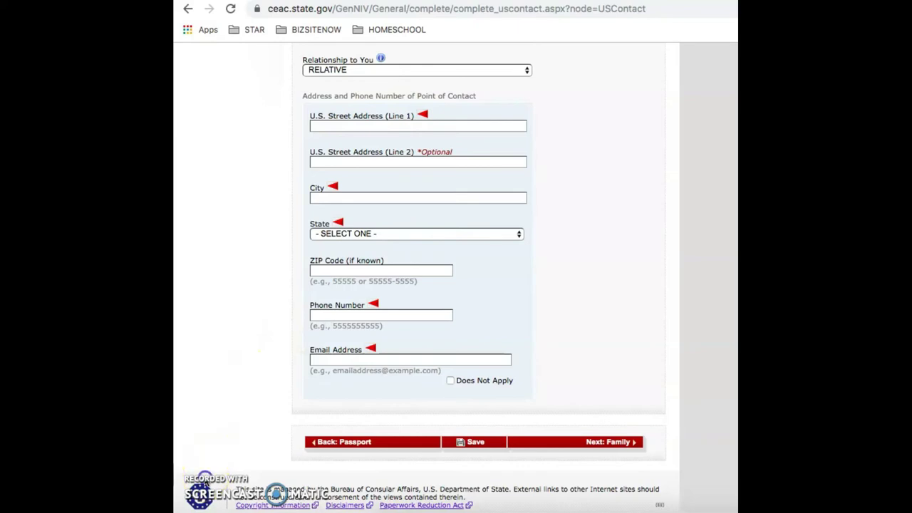
left_click(634, 441)
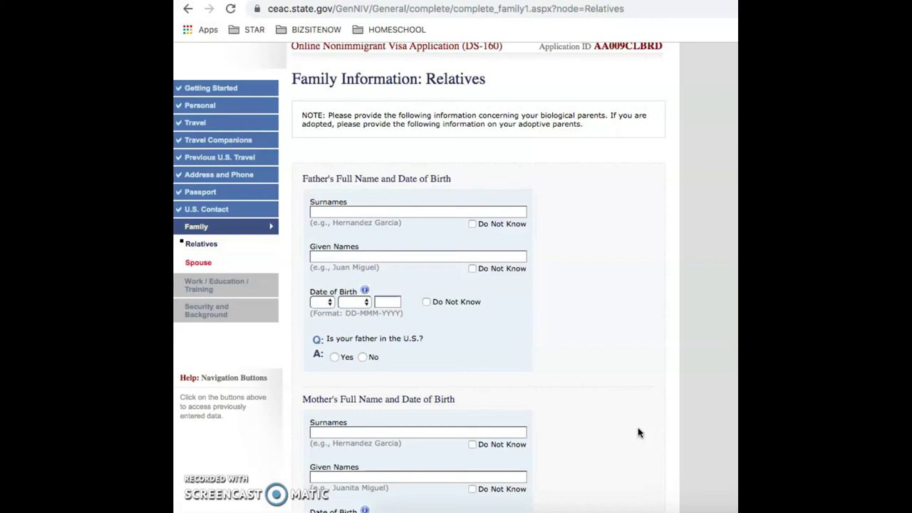
- Examine the father's and mother's name, date of birth and U.S. presence fields, and the immediate relatives question
scroll(639, 433, "down", 1)
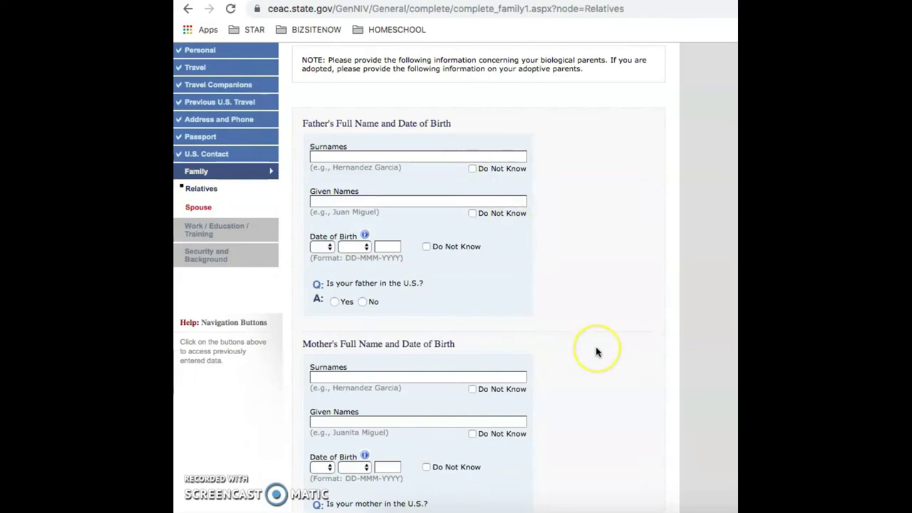
scroll(594, 350, "down", 1)
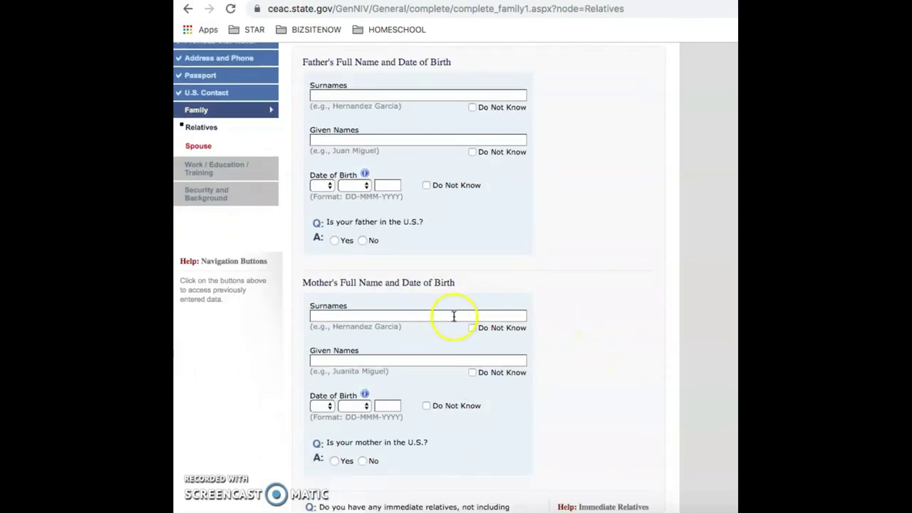
scroll(606, 371, "down", 1)
scroll(608, 371, "up", 1)
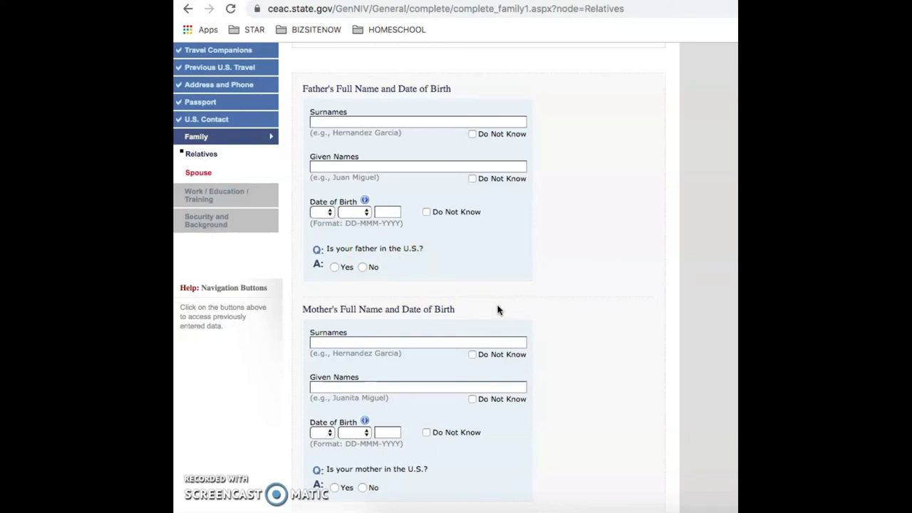
scroll(606, 359, "down", 4)
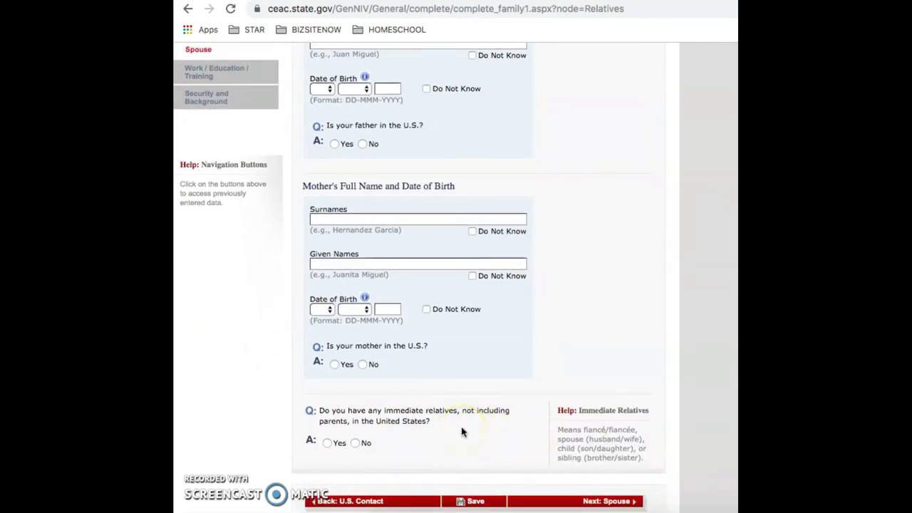
scroll(462, 431, "down", 1)
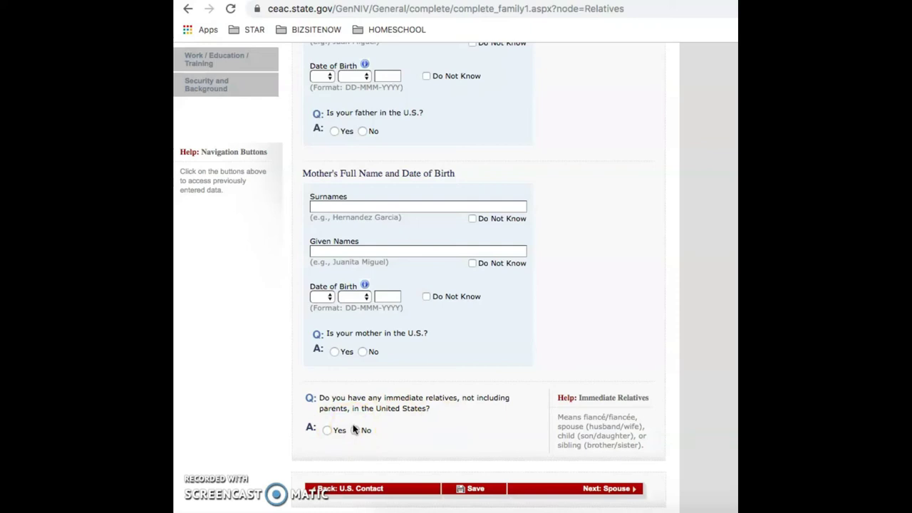
- Answer Yes to having immediate relatives in the United States, choosing SIBLING as the relationship and NONIMMIGRANT as the relative's status
left_click(327, 431)
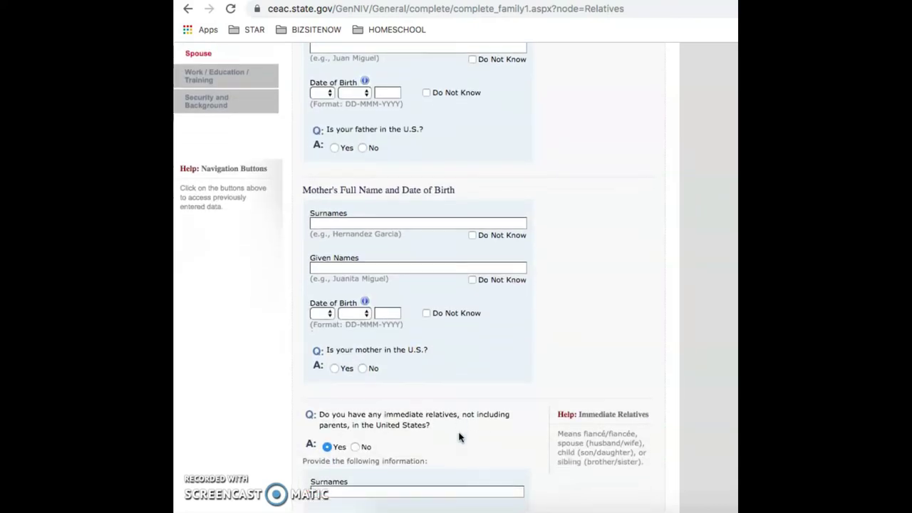
scroll(460, 438, "down", 5)
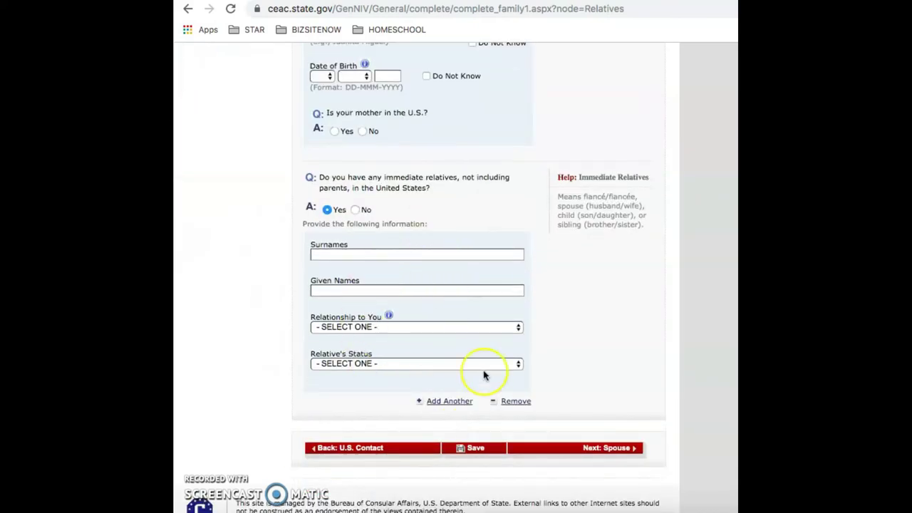
left_click(403, 327)
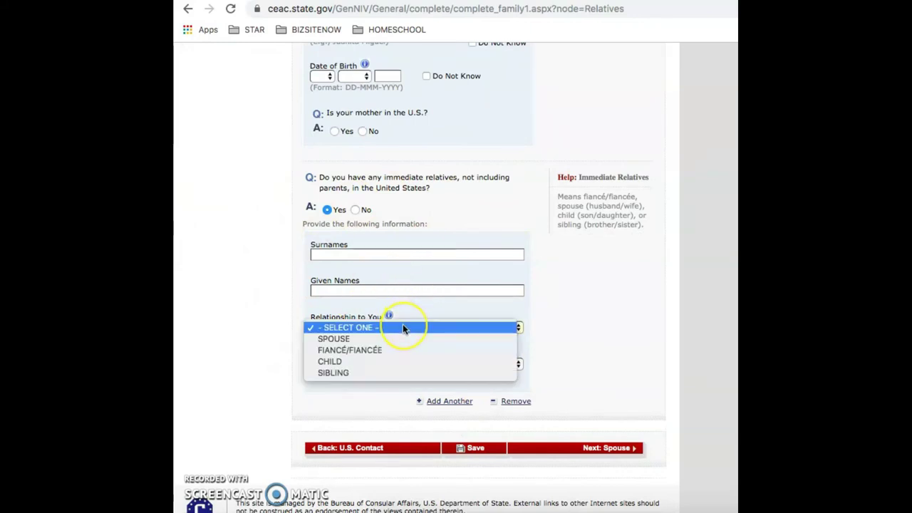
left_click(388, 372)
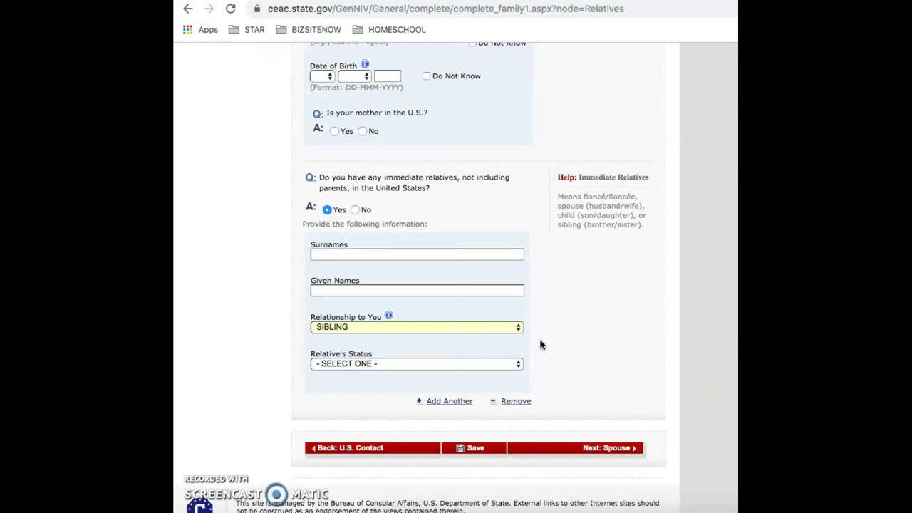
left_click(483, 364)
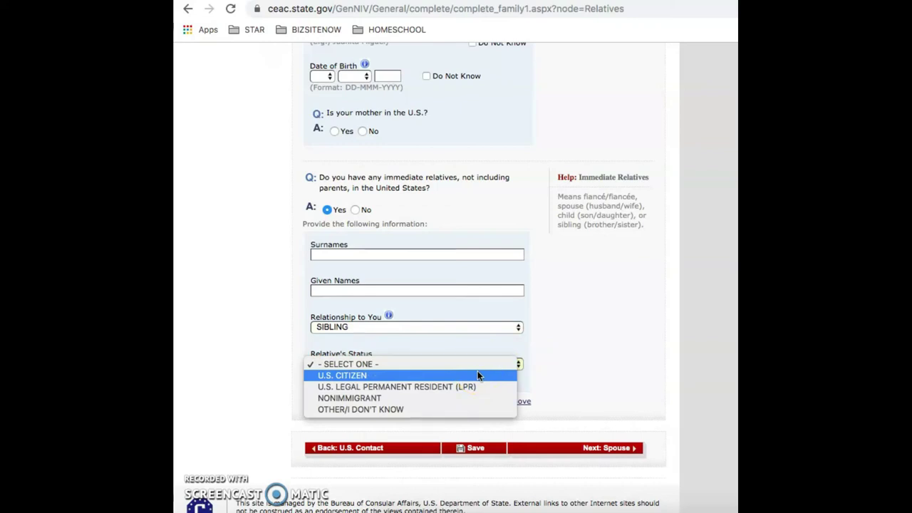
left_click(455, 397)
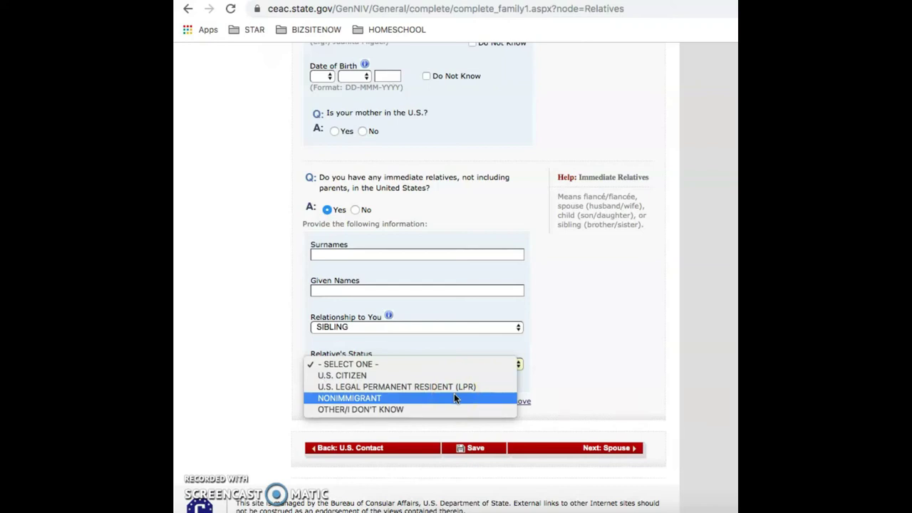
left_click(454, 398)
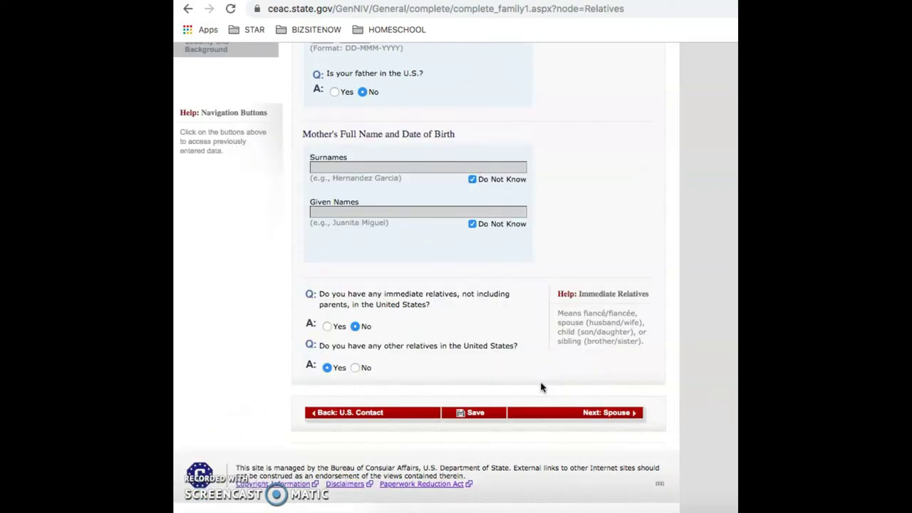
- Answer Yes to having other relatives in the United States and continue to the Spouse page
left_click(328, 367)
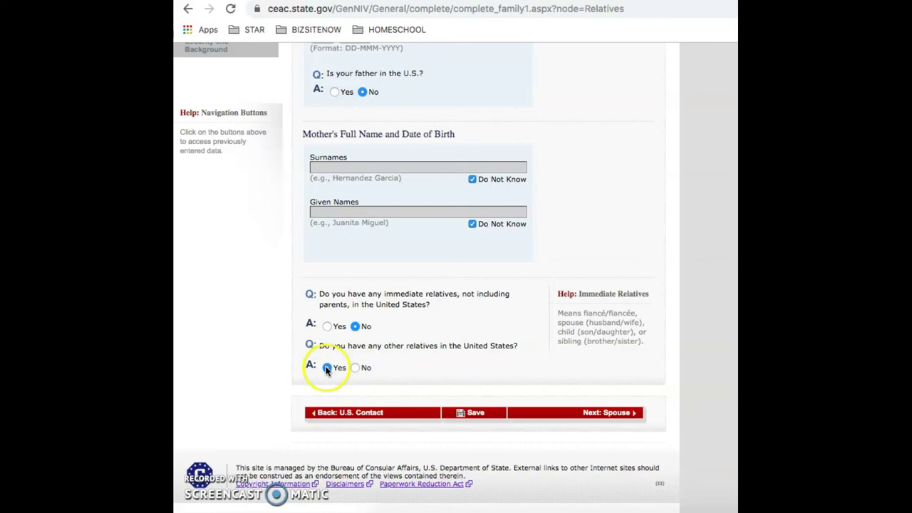
left_click(622, 415)
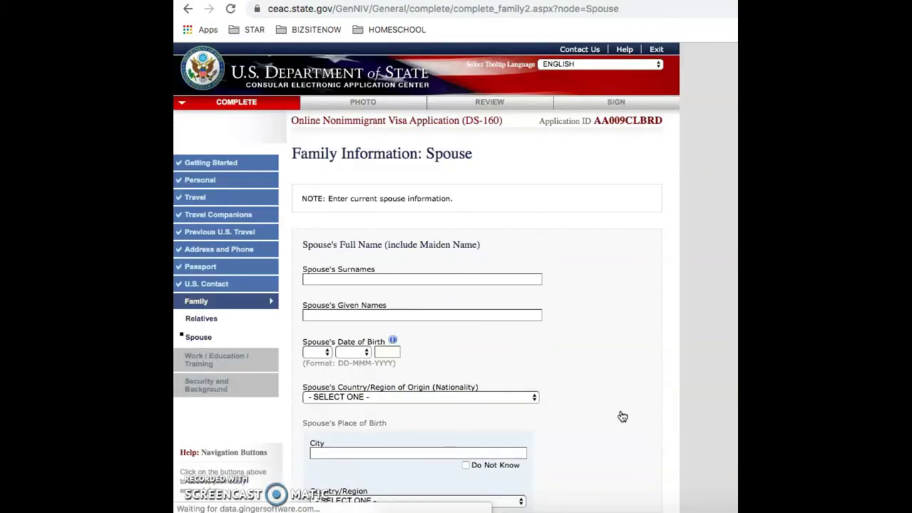
- Review the spouse's name, date of birth, nationality, place of birth and address fields, and continue to the present Work/Education/Training page
scroll(622, 414, "down", 3)
scroll(622, 414, "down", 1)
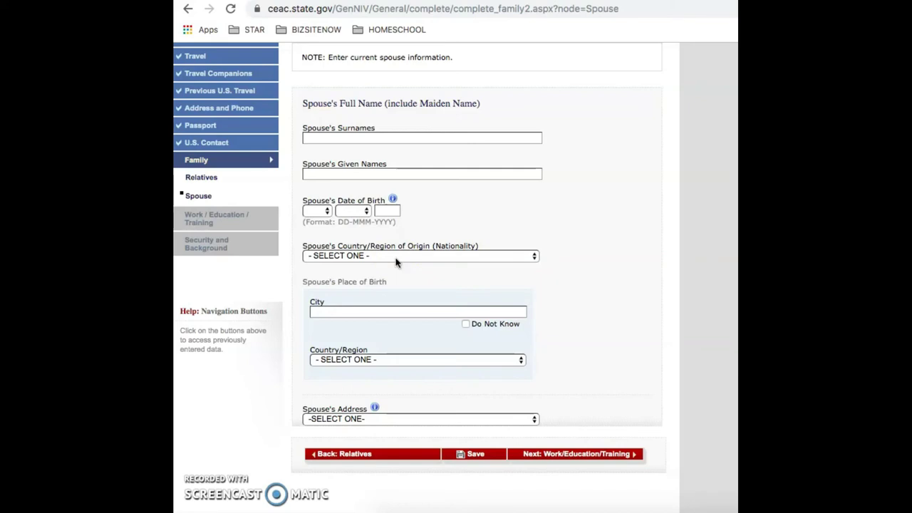
scroll(396, 262, "up", 3)
scroll(396, 262, "down", 3)
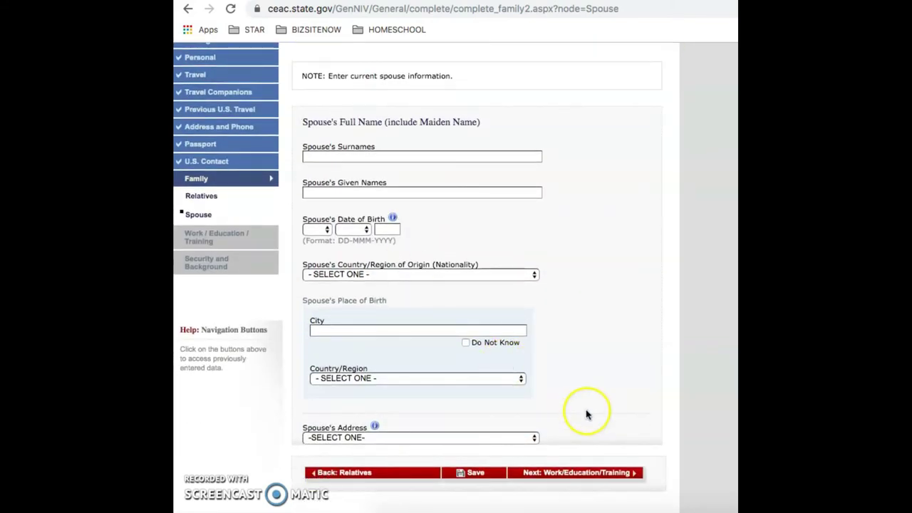
scroll(587, 416, "down", 1)
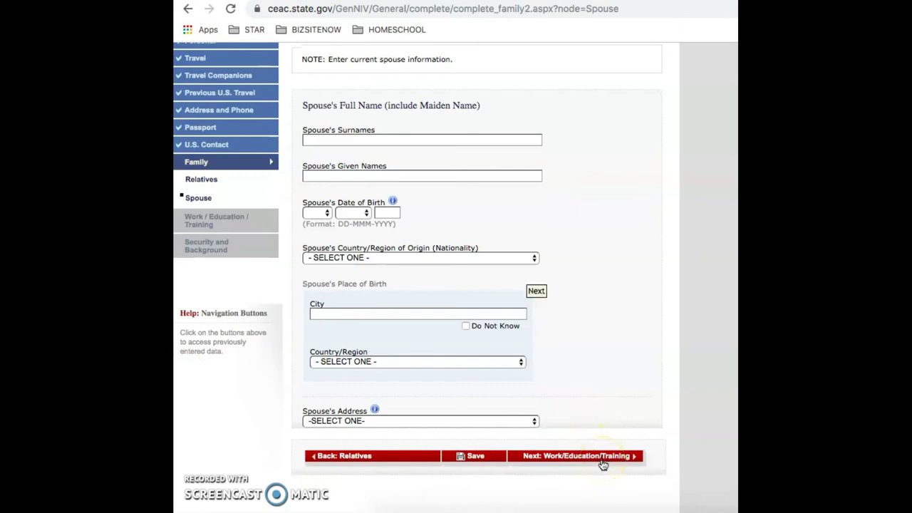
left_click(203, 485)
left_click(613, 361)
scroll(617, 354, "up", 1)
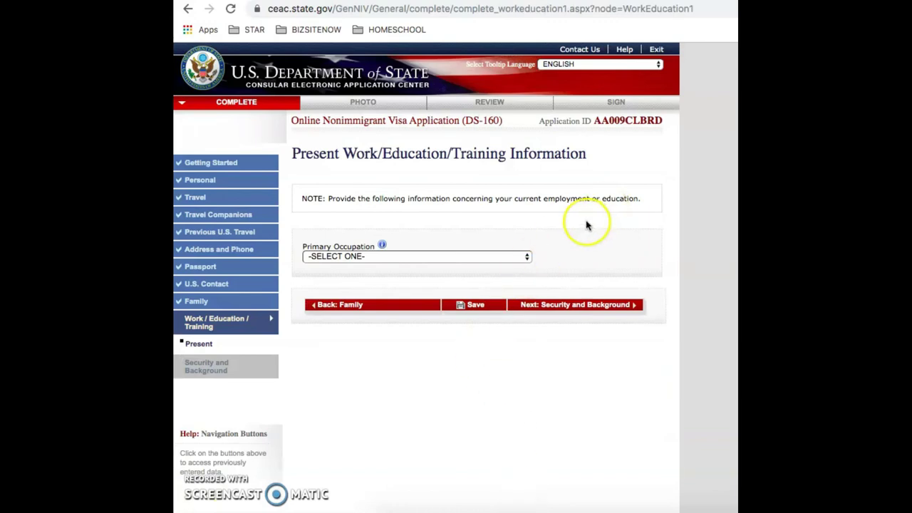
- Set the primary occupation to RESEARCH and examine the present employer's name, address, start date, monthly income and duties fields
left_click(510, 258)
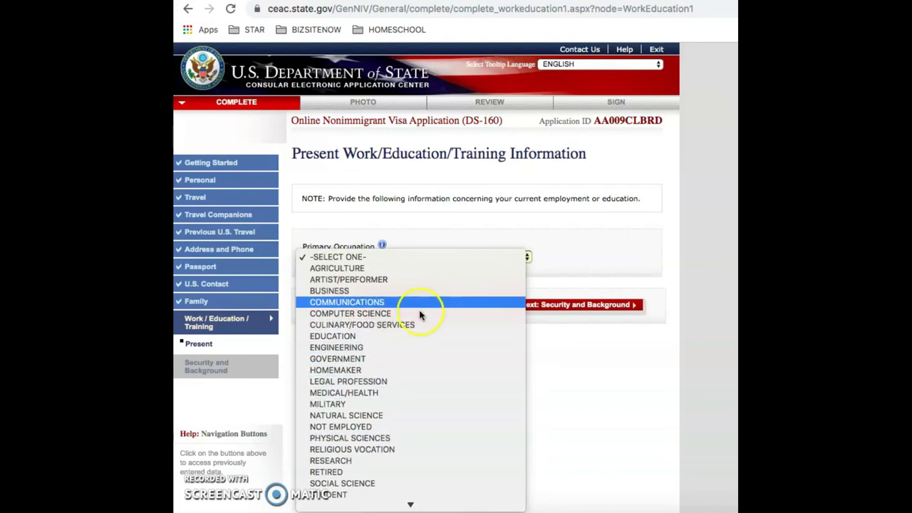
left_click(370, 460)
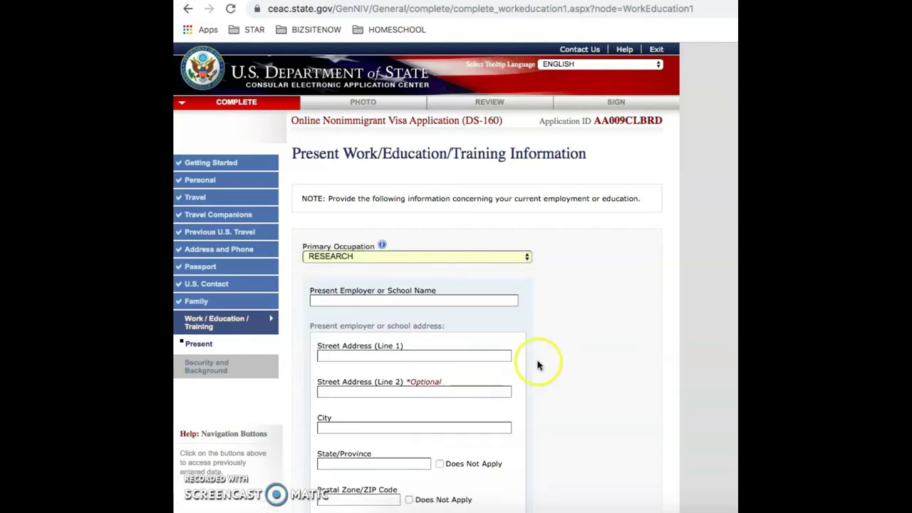
scroll(602, 370, "down", 3)
scroll(602, 371, "down", 1)
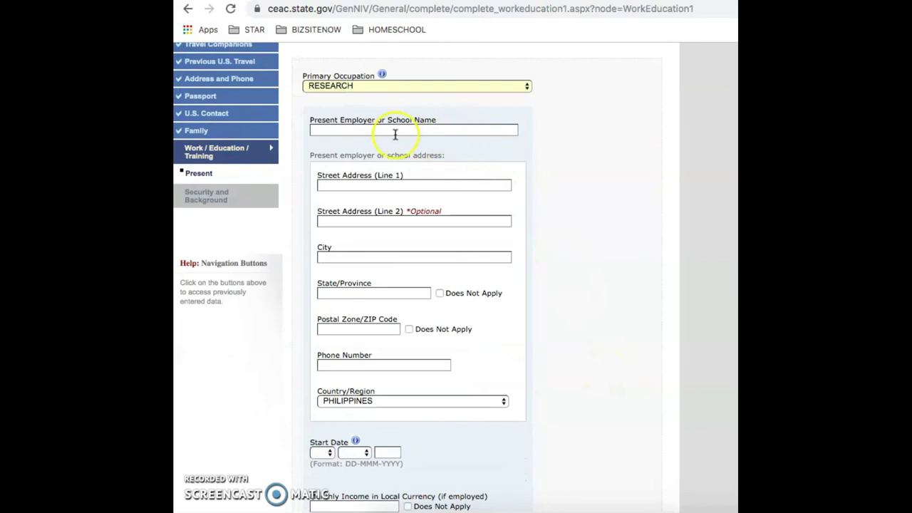
scroll(564, 280, "down", 1)
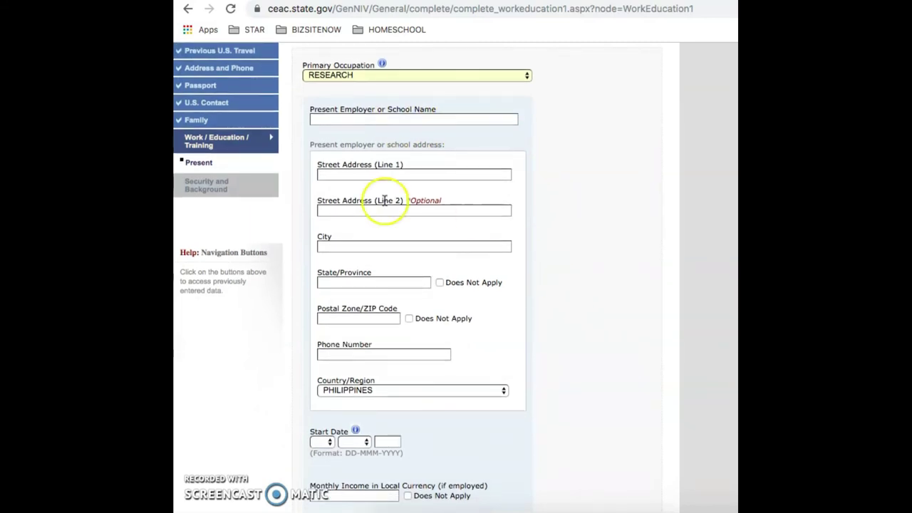
scroll(622, 349, "down", 3)
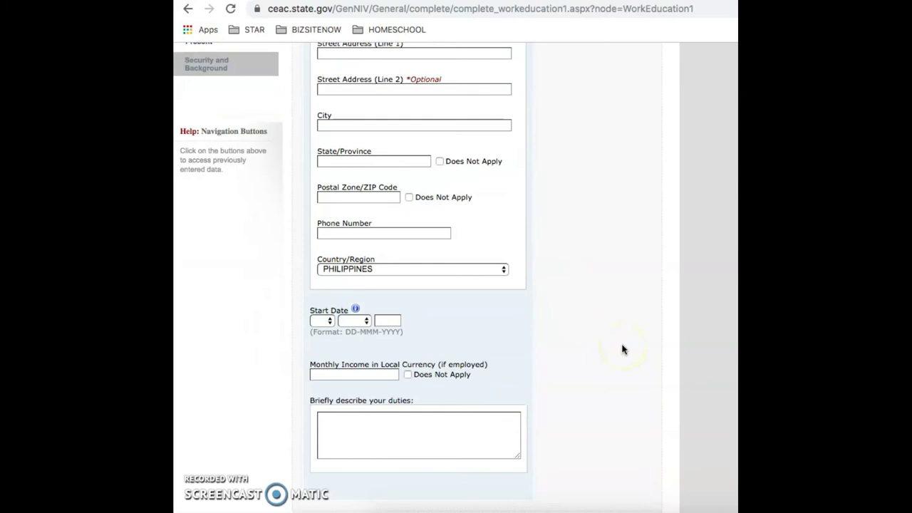
scroll(572, 405, "down", 3)
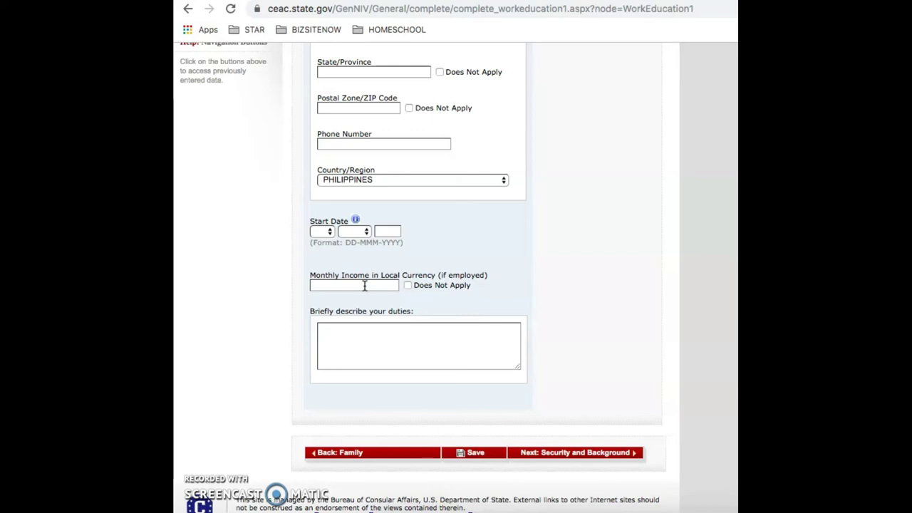
scroll(718, 265, "down", 1)
left_click(366, 253)
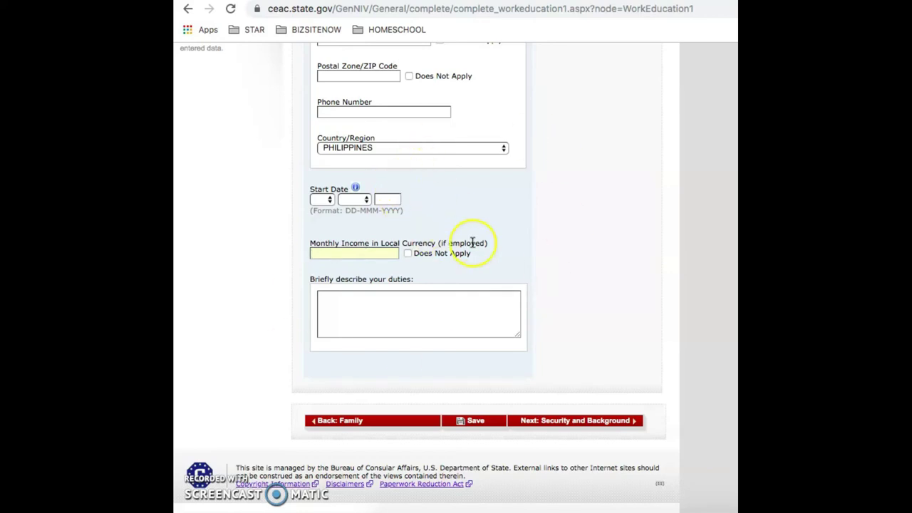
scroll(438, 194, "up", 2)
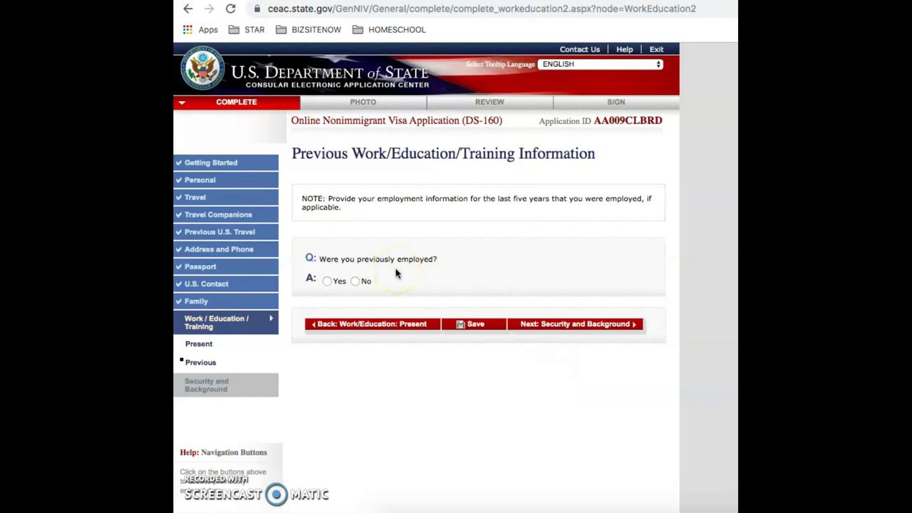
- Answer Yes to being previously employed and examine the employer information fields through to the option for adding another employer
left_click(334, 282)
scroll(581, 338, "down", 3)
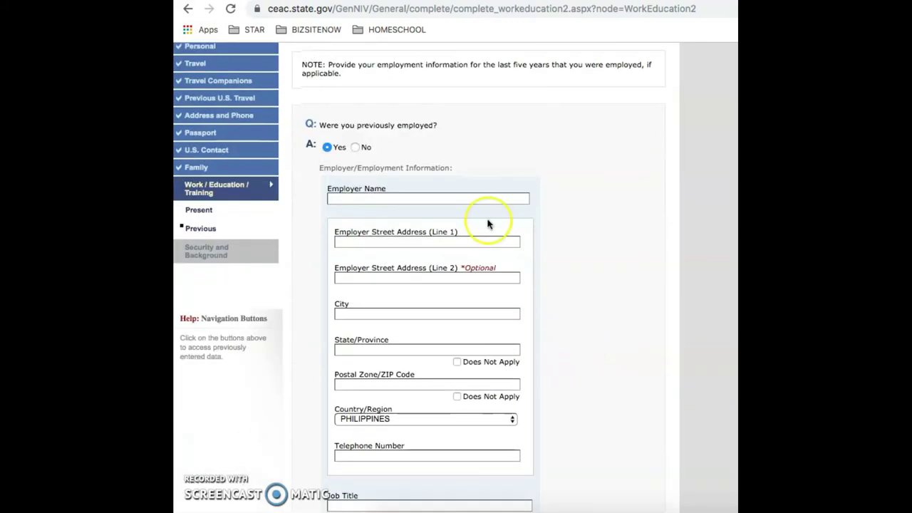
scroll(451, 310, "down", 9)
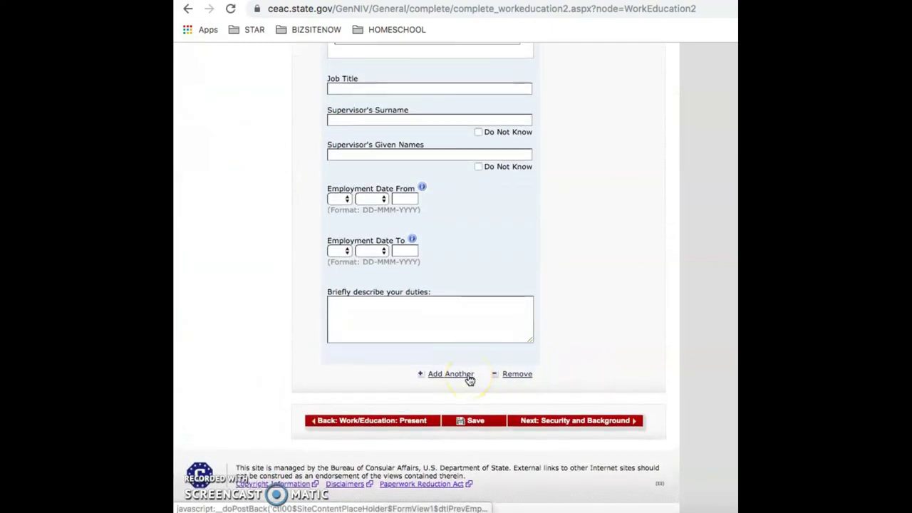
left_click(460, 380)
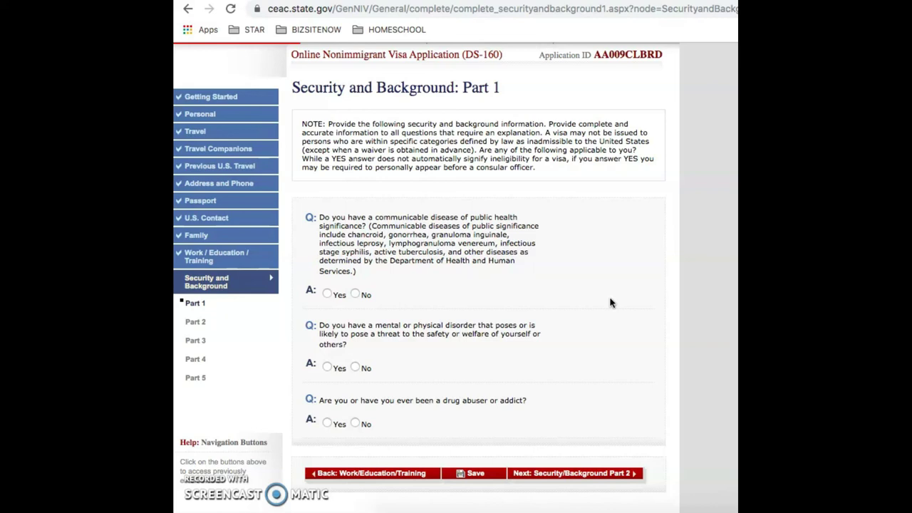
- Answer No to the communicable disease, mental or physical disorder, and drug abuse questions, and continue to Security and Background Part 2
scroll(610, 303, "down", 2)
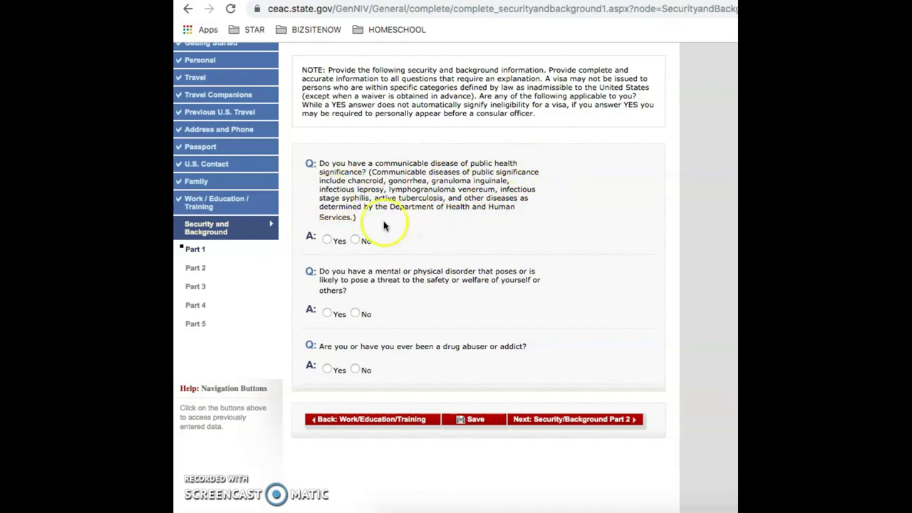
left_click(355, 240)
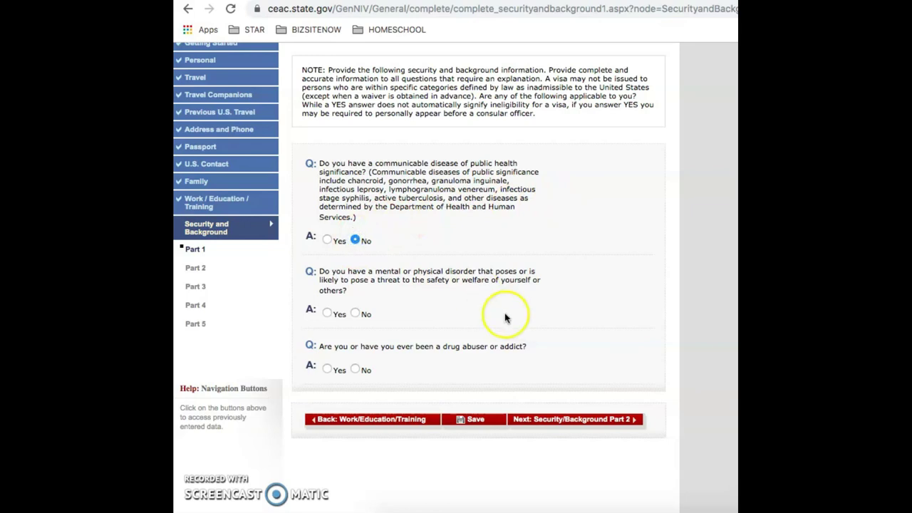
scroll(505, 315, "down", 1)
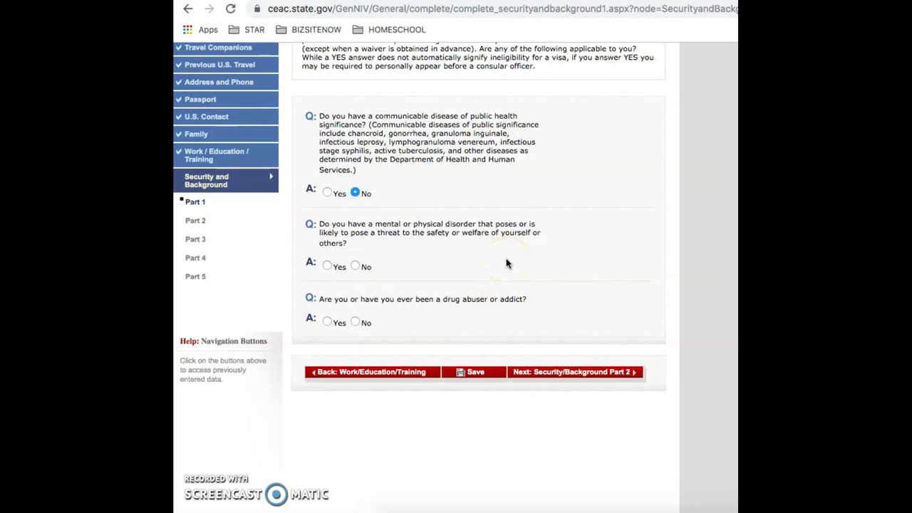
left_click(356, 266)
left_click(356, 323)
left_click(576, 372)
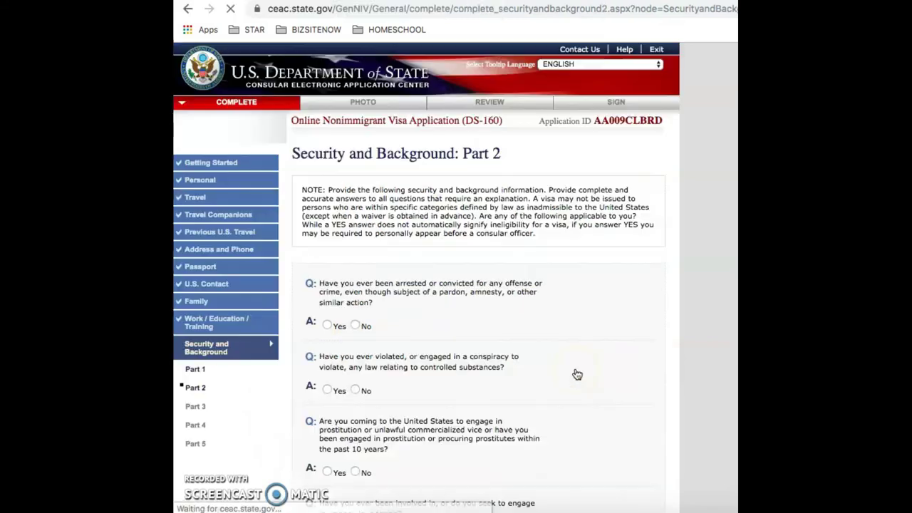
- Answer No to the Part 2 questions on arrests, controlled substances, prostitution, money laundering and committing human trafficking offenses
scroll(606, 323, "down", 2)
scroll(606, 324, "down", 1)
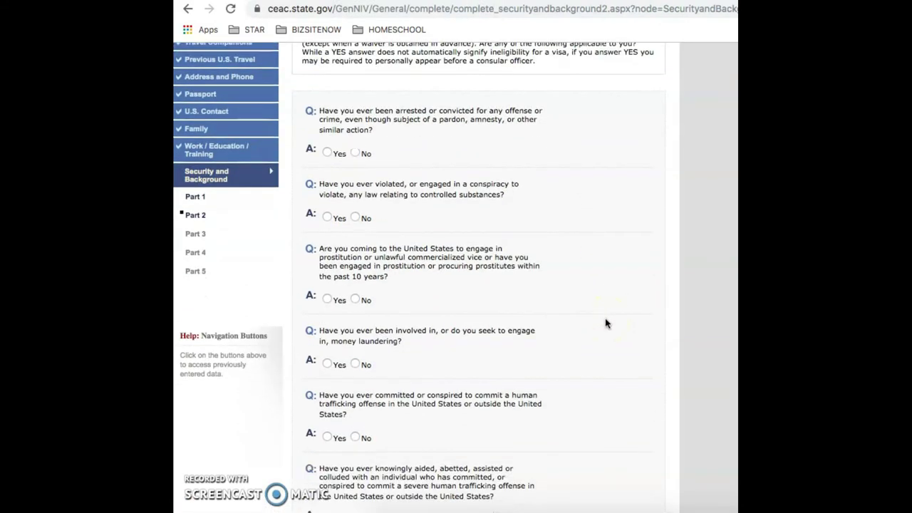
scroll(607, 324, "down", 1)
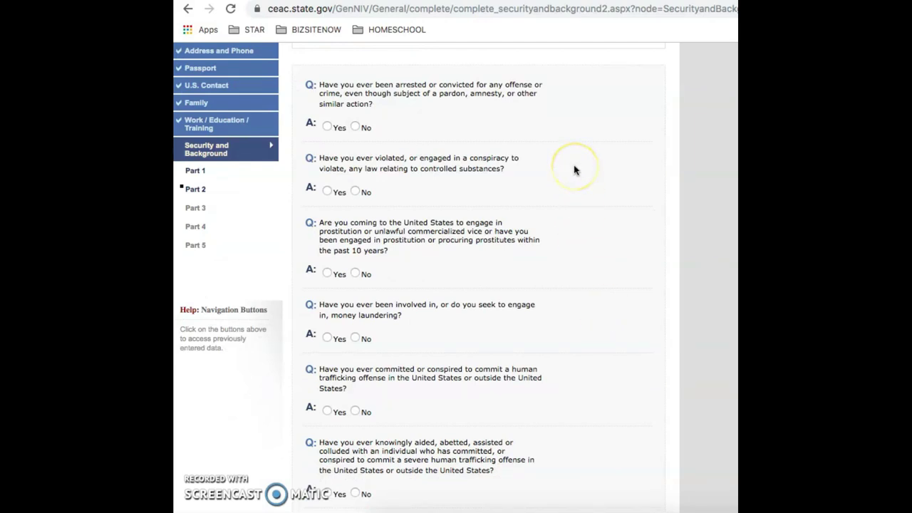
left_click(355, 126)
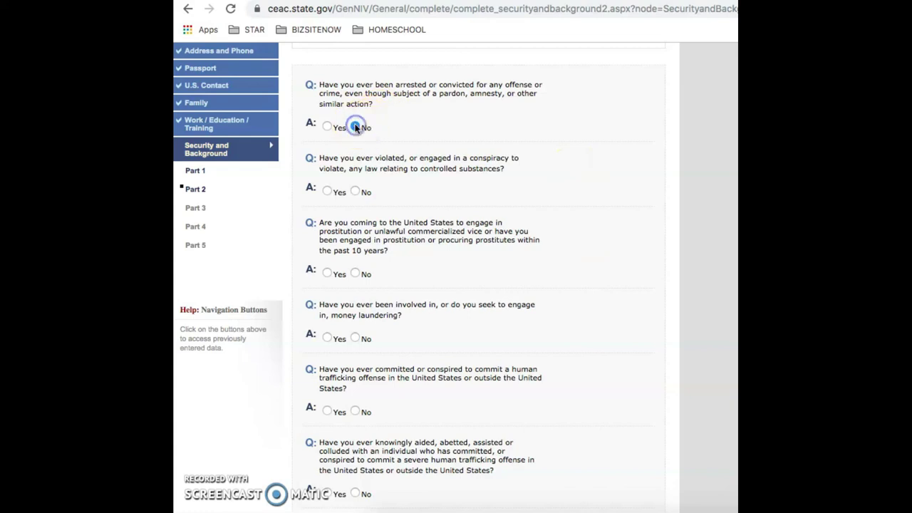
scroll(451, 411, "down", 3)
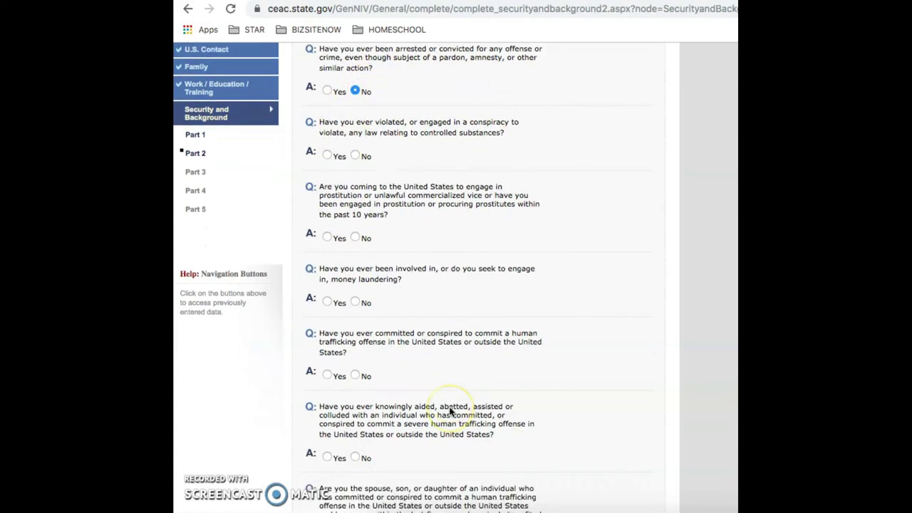
left_click(356, 116)
left_click(355, 197)
left_click(356, 261)
left_click(355, 333)
- Answer No to aiding human trafficking and to benefiting from a relative's trafficking activities, and continue to Security and Background Part 3
scroll(462, 347, "down", 3)
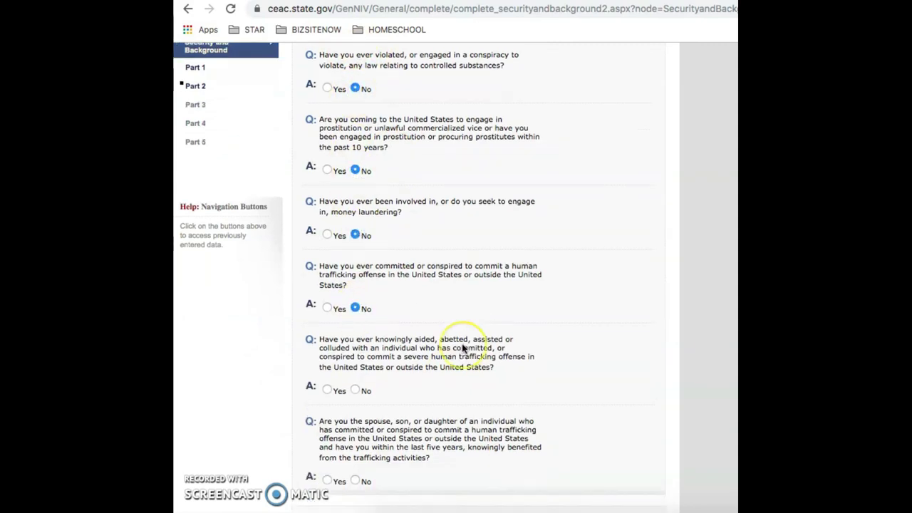
left_click(355, 333)
left_click(356, 424)
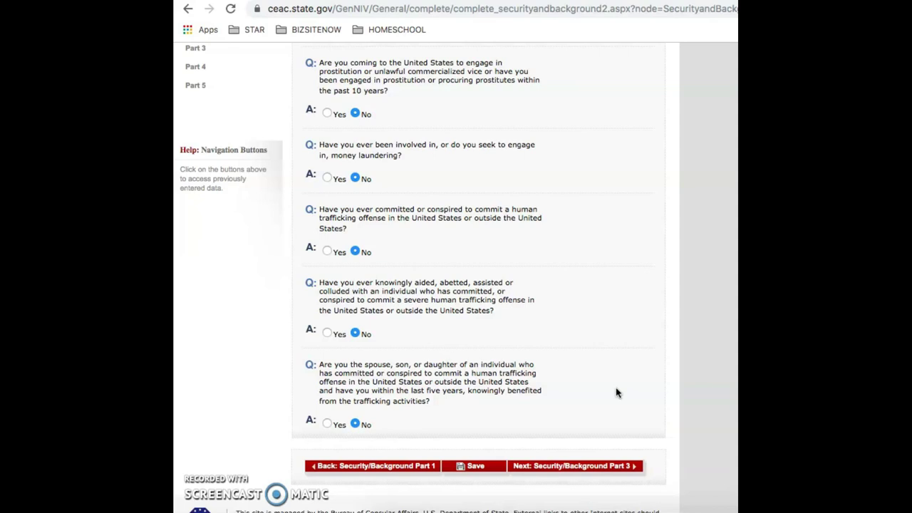
left_click(580, 464)
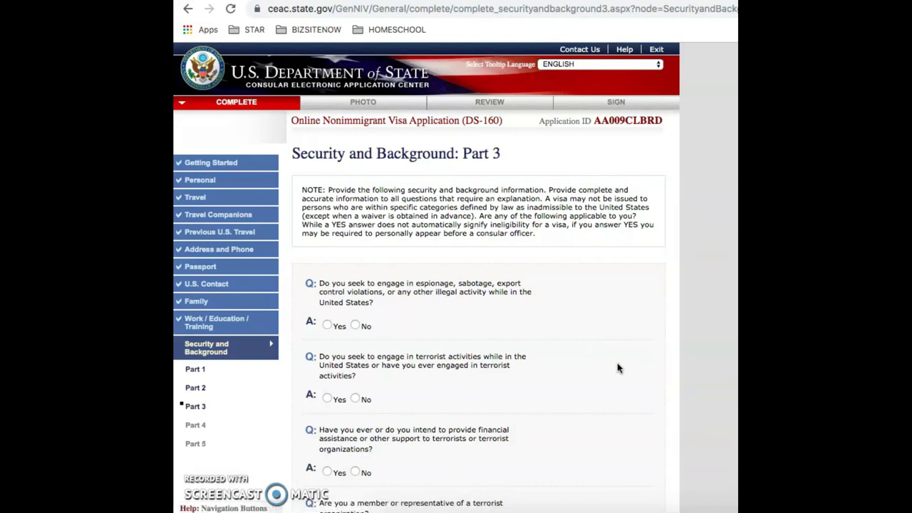
- Answer No to the Part 3 questions on espionage or illegal activity, terrorist activities, financial support to terrorists, and terrorist organization membership
scroll(618, 368, "down", 5)
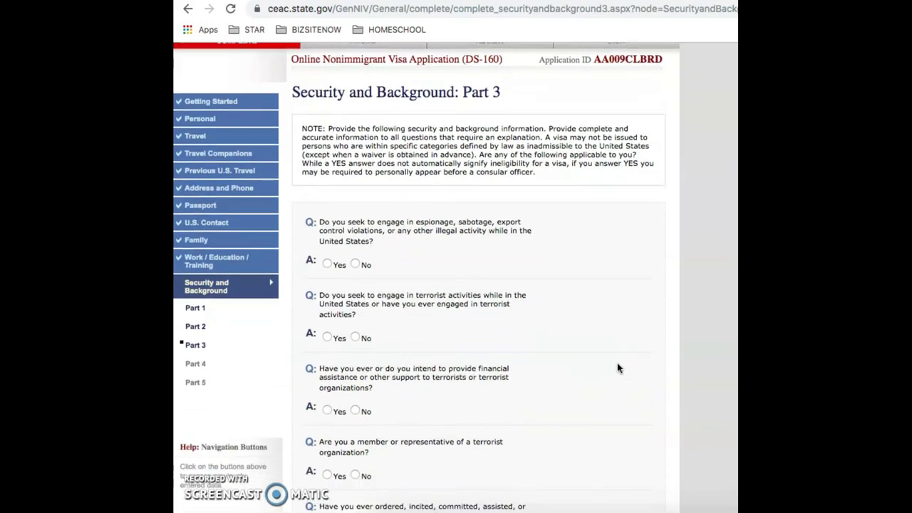
scroll(617, 368, "down", 2)
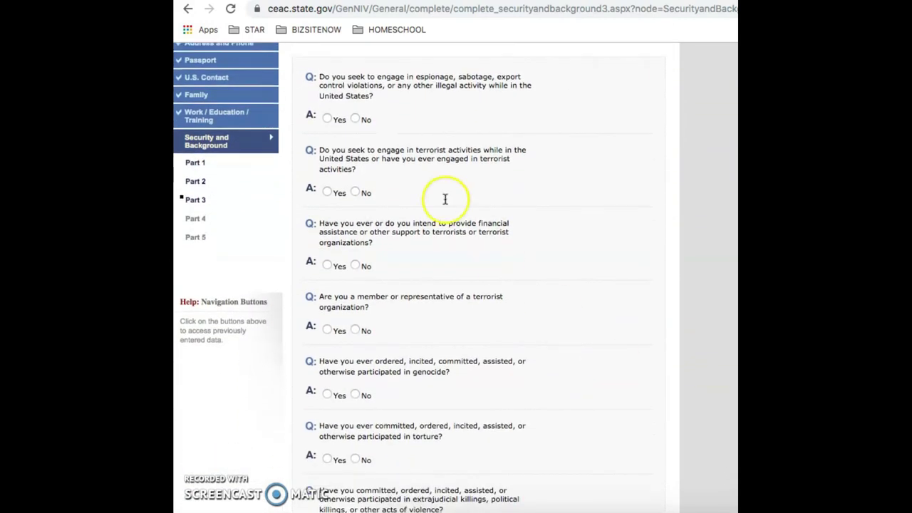
left_click(356, 119)
left_click(355, 192)
left_click(359, 265)
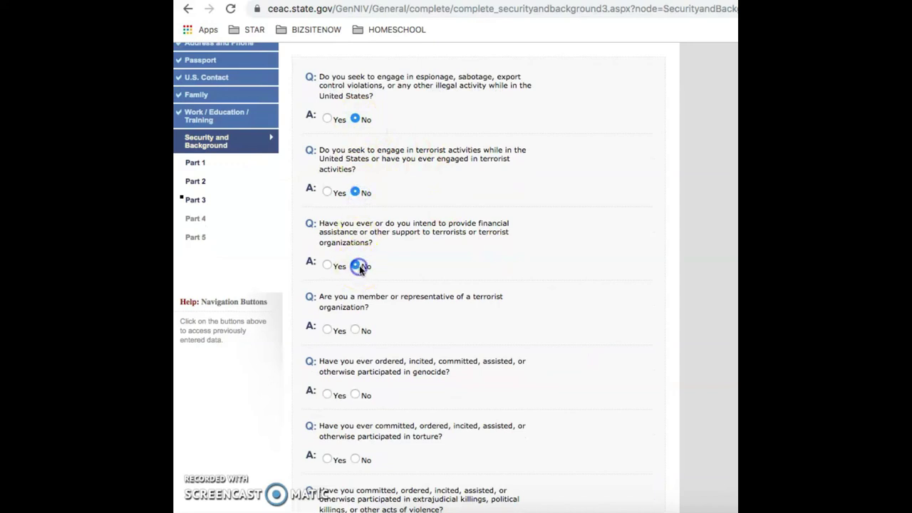
scroll(434, 285, "down", 1)
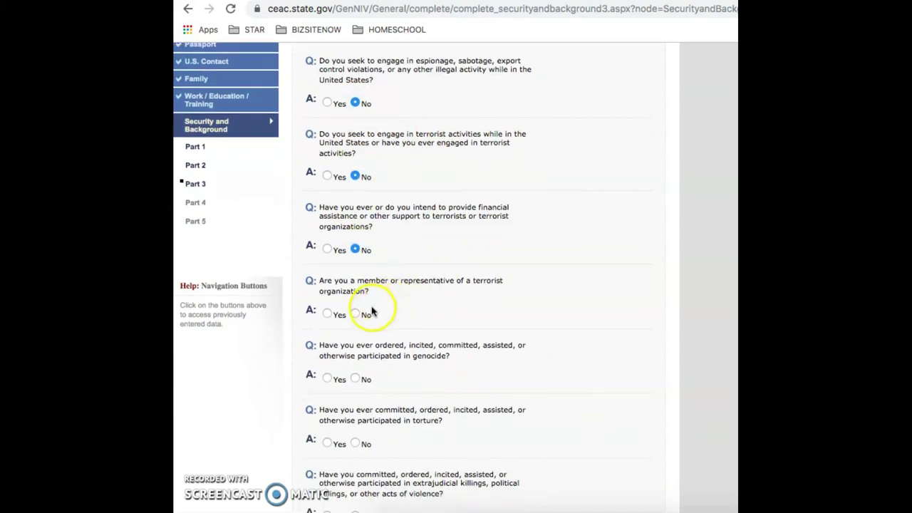
left_click(356, 315)
- Answer No to the Part 3 questions on genocide, torture, extrajudicial killings, child soldiers, and severe violations of religious freedom
scroll(418, 362, "down", 3)
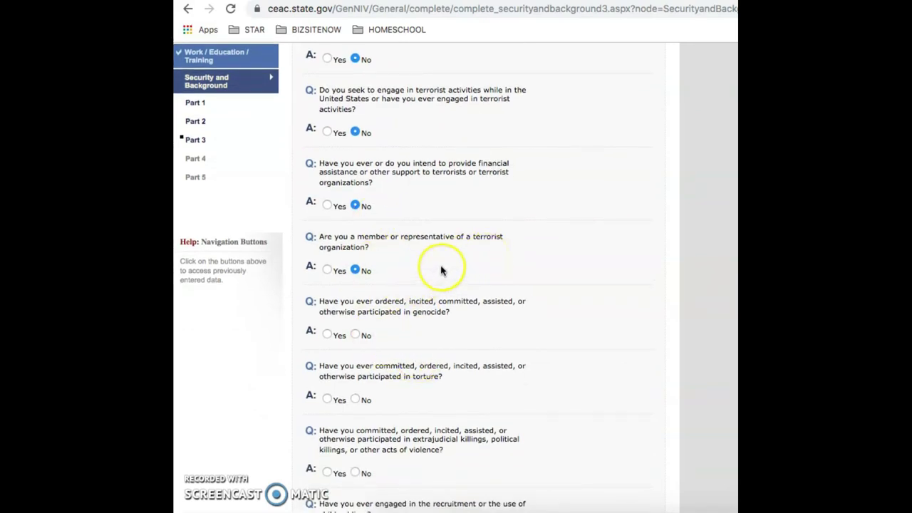
scroll(440, 311, "down", 4)
left_click(356, 271)
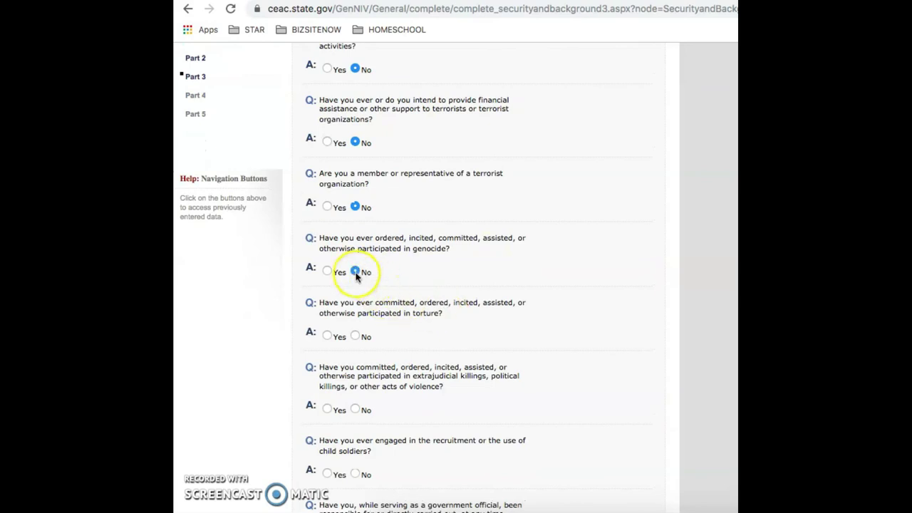
left_click(355, 335)
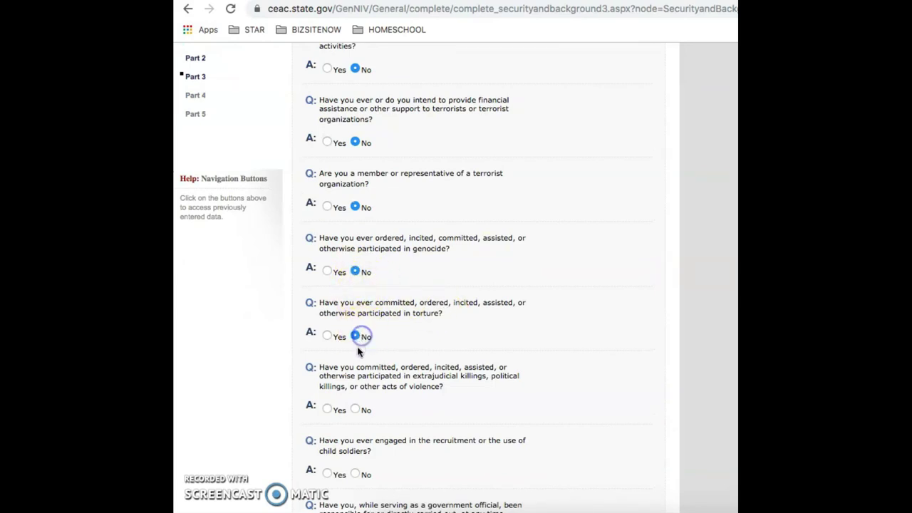
left_click(357, 409)
scroll(358, 410, "down", 2)
left_click(358, 413)
scroll(390, 411, "down", 3)
left_click(357, 393)
- Answer No to the forced population control and coercive organ transplantation questions, and continue to Security and Background Part 4
scroll(428, 402, "down", 3)
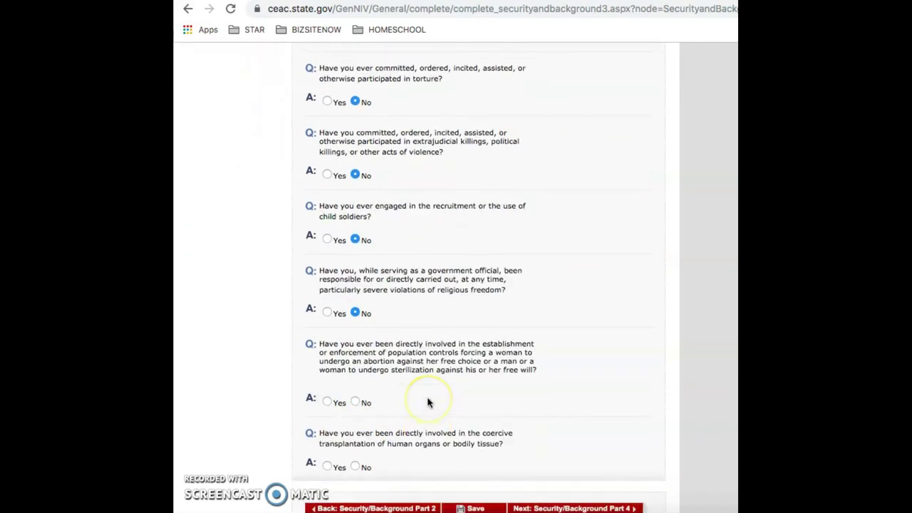
left_click(359, 402)
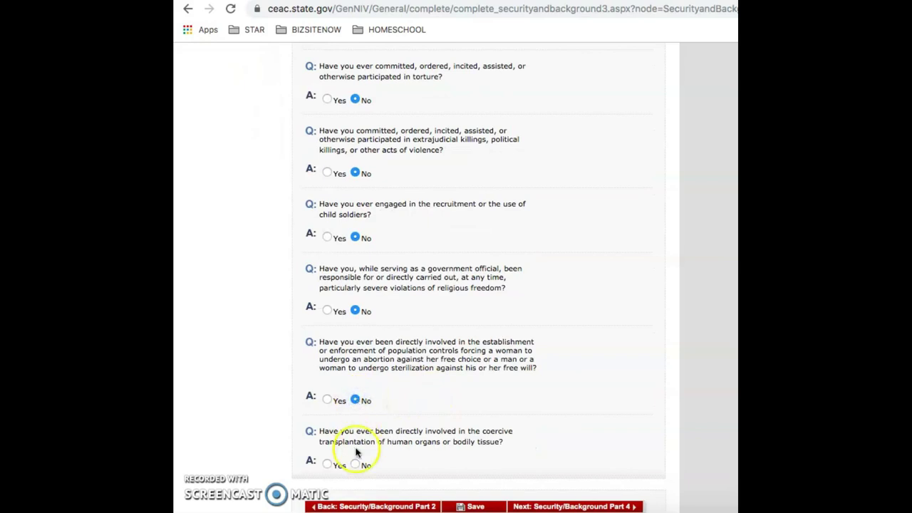
left_click(357, 465)
scroll(531, 402, "down", 2)
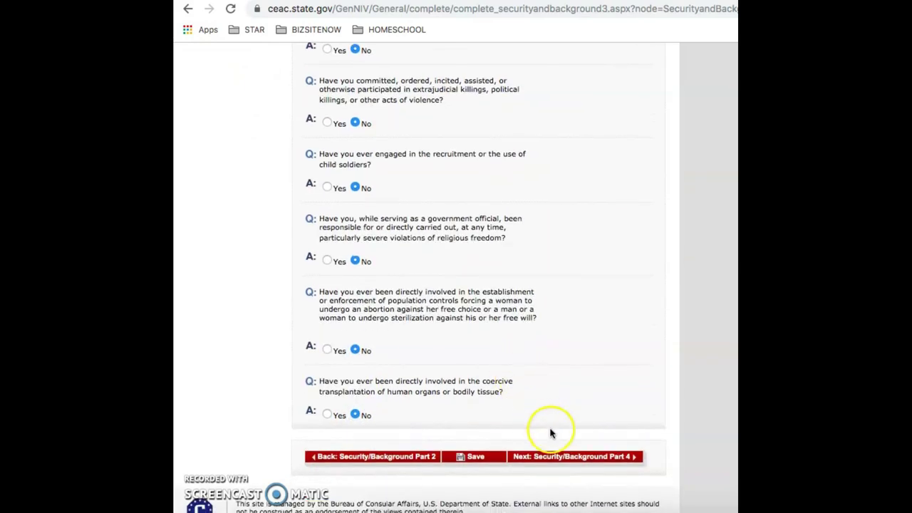
left_click(568, 462)
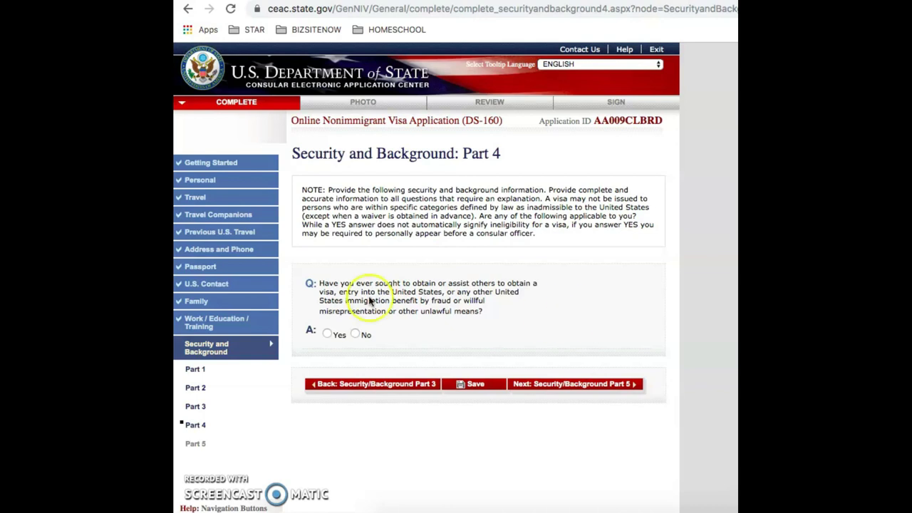
- Answer No to obtaining a visa or immigration benefit by fraud or misrepresentation, and continue to Security and Background Part 5
left_click(356, 334)
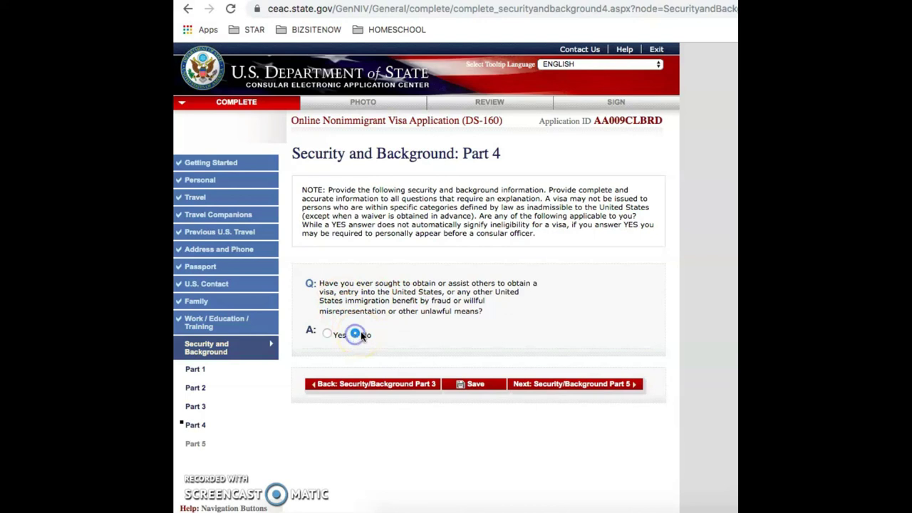
left_click(595, 385)
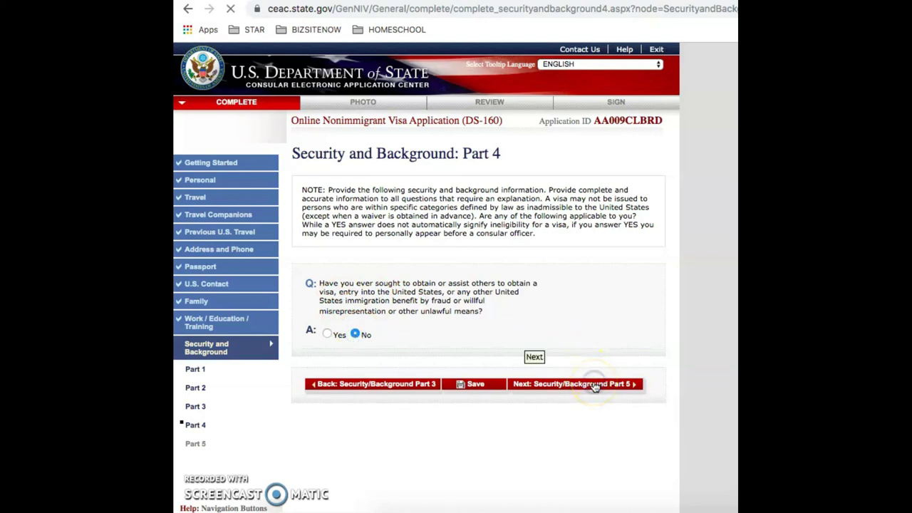
- Answer No to the Part 5 questions on withholding child custody, unlawful voting and renouncing citizenship to avoid taxation, and continue to the photo upload page
scroll(613, 317, "down", 1)
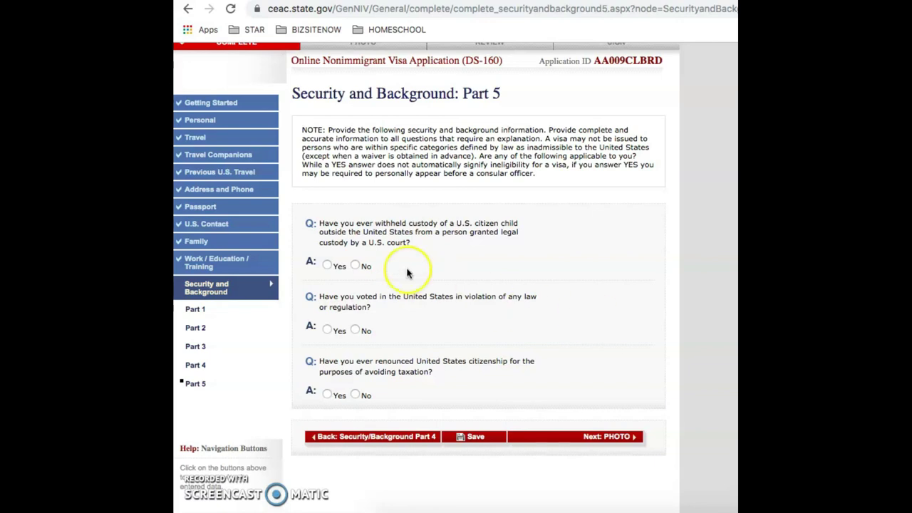
left_click(355, 265)
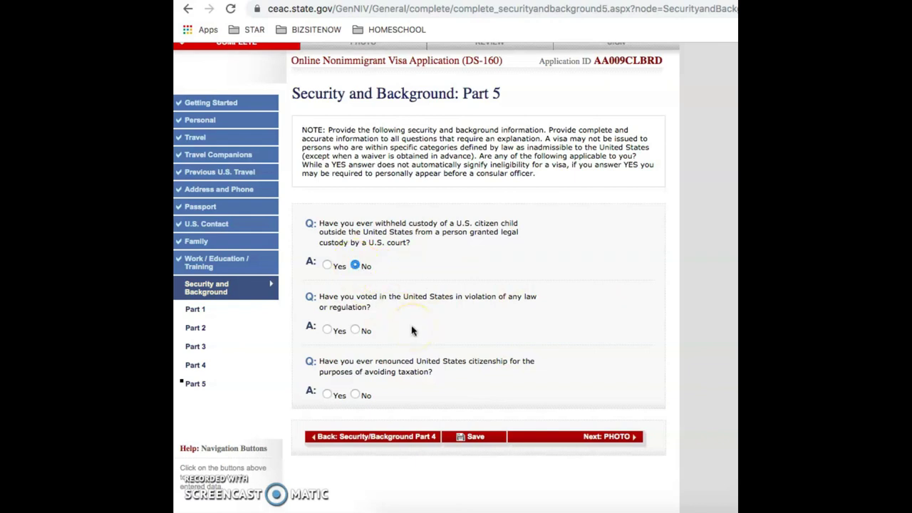
left_click(355, 330)
left_click(359, 396)
left_click(599, 439)
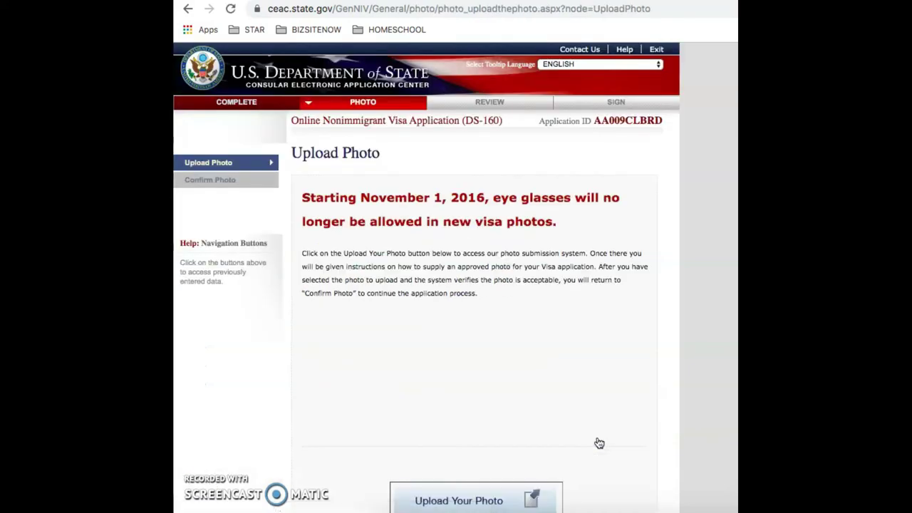
scroll(599, 443, "down", 3)
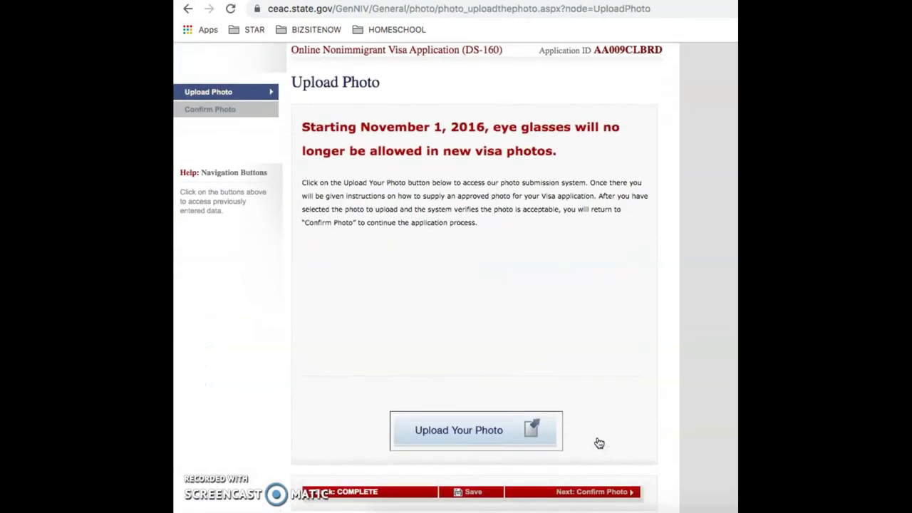
scroll(598, 444, "down", 1)
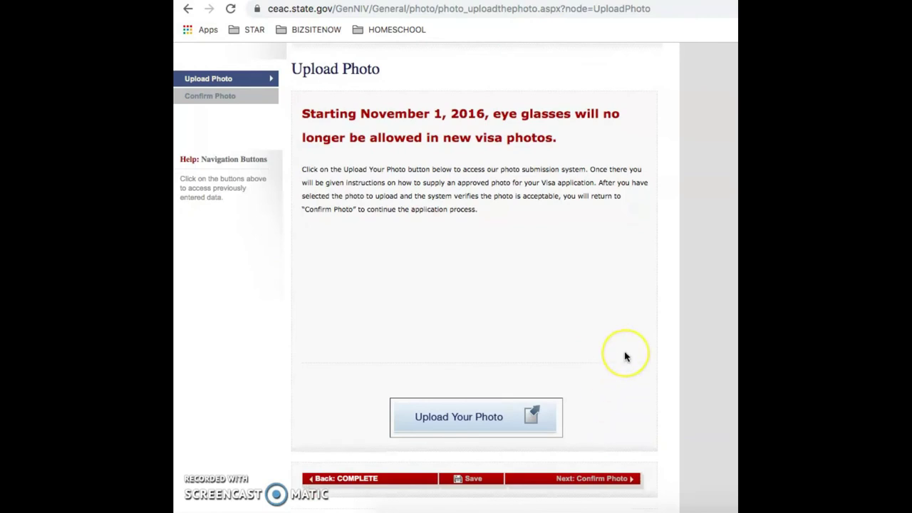